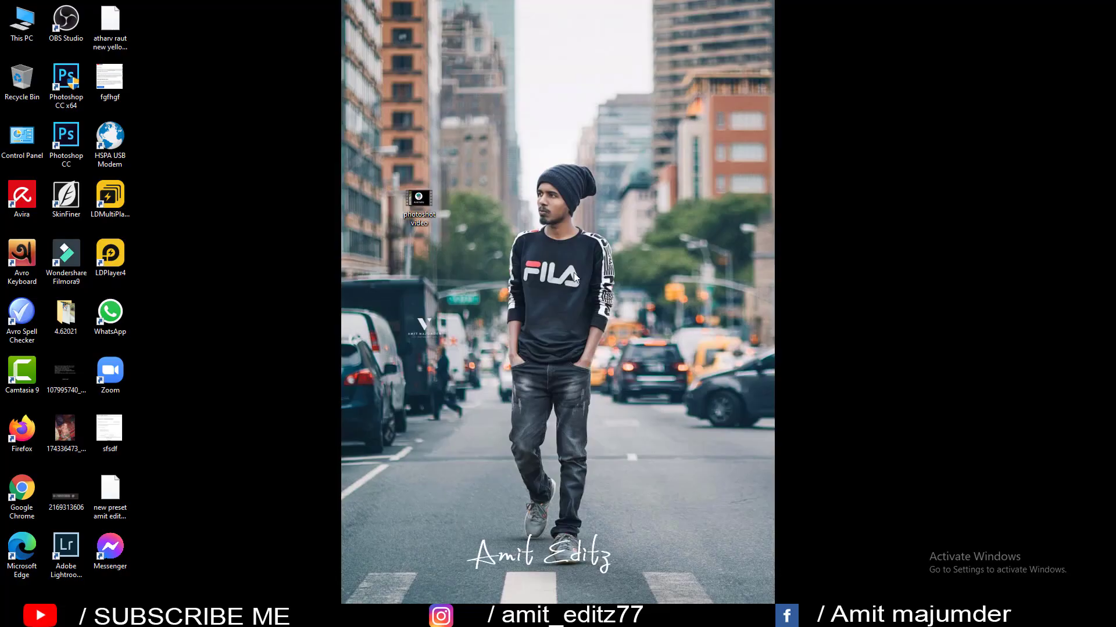
- Refresh the desktop twice from its context menu
right_click(573, 275)
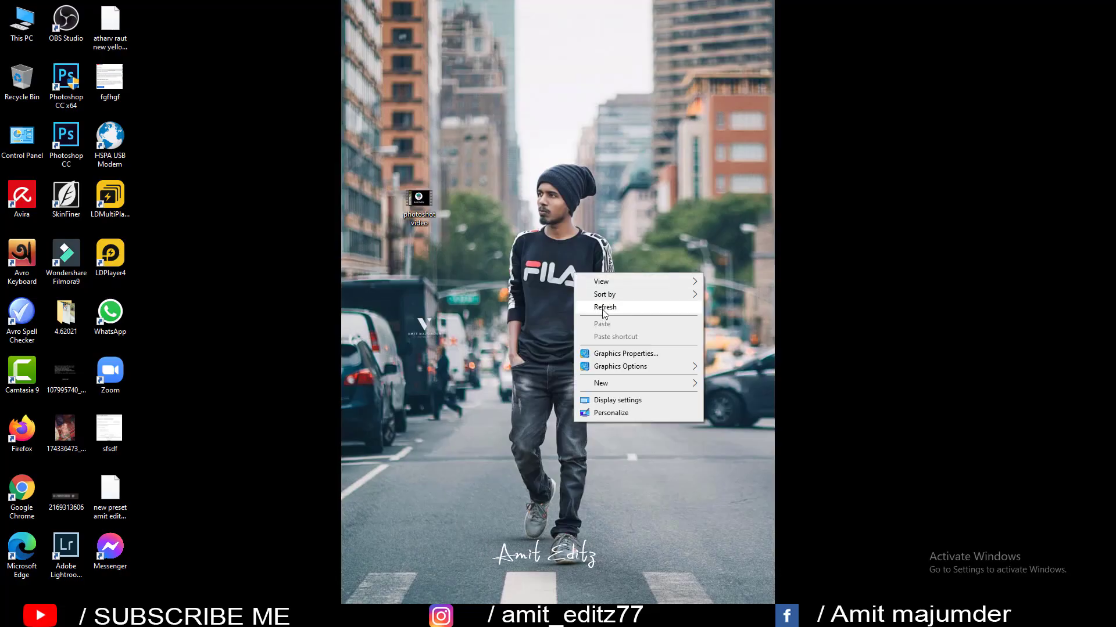
left_click(605, 311)
right_click(578, 276)
left_click(608, 310)
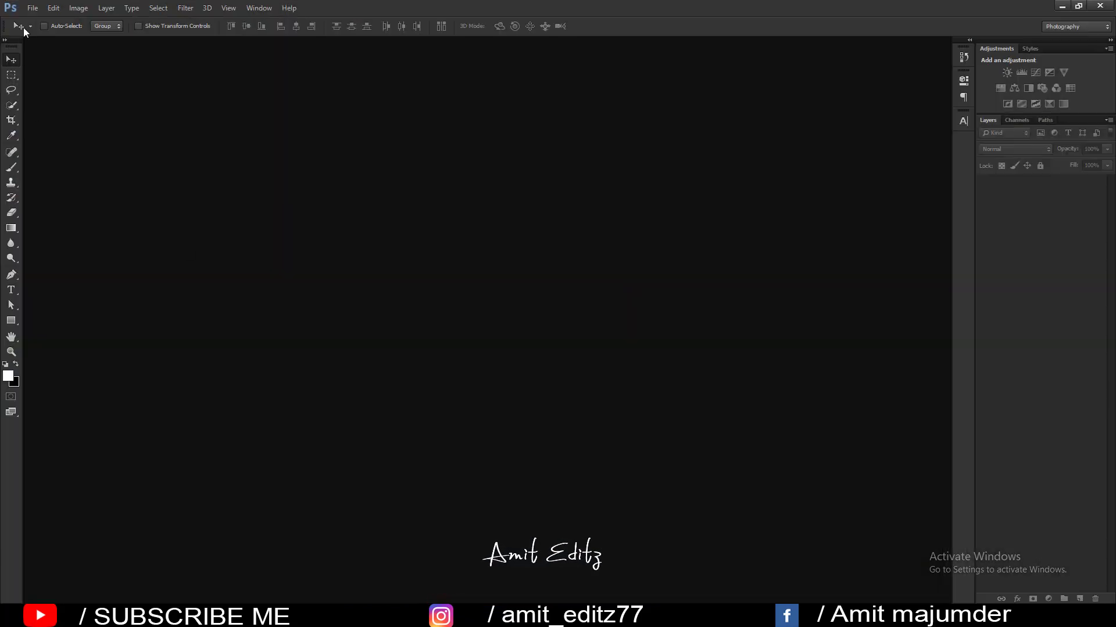
- Open fghfhfgh copyssssaa.jpg, dock its window, and duplicate the Background layer
left_click(32, 9)
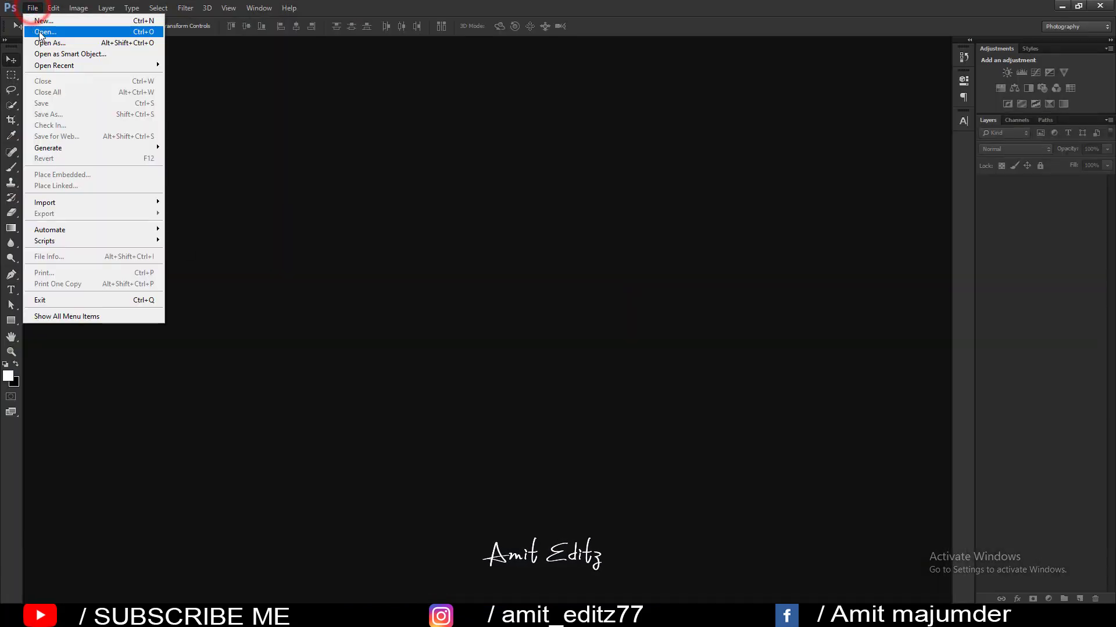
left_click(36, 29)
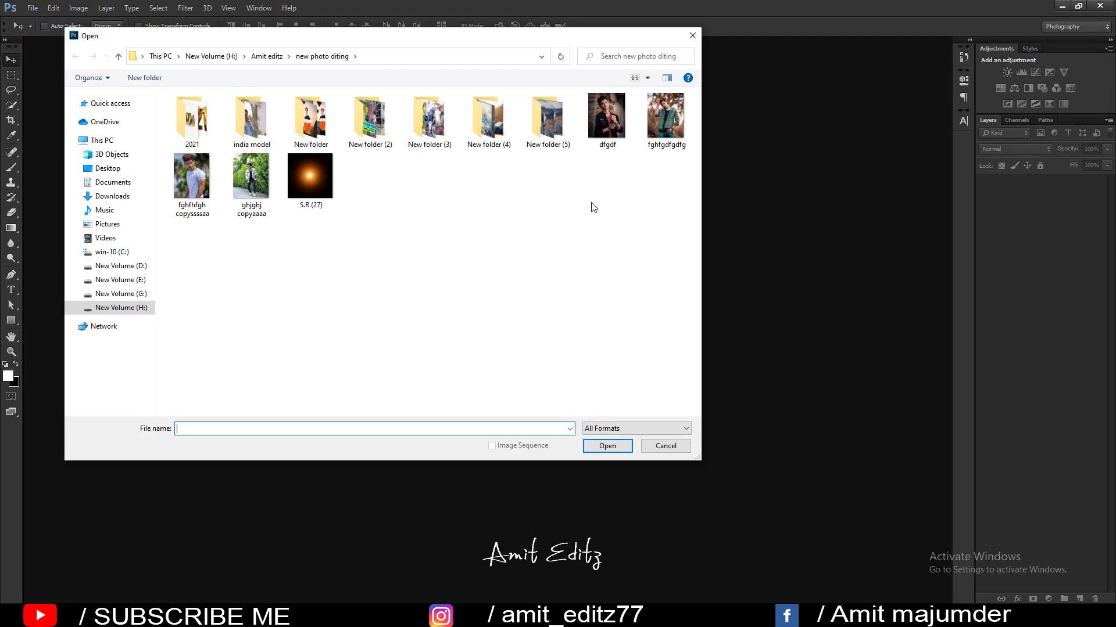
left_click(190, 180)
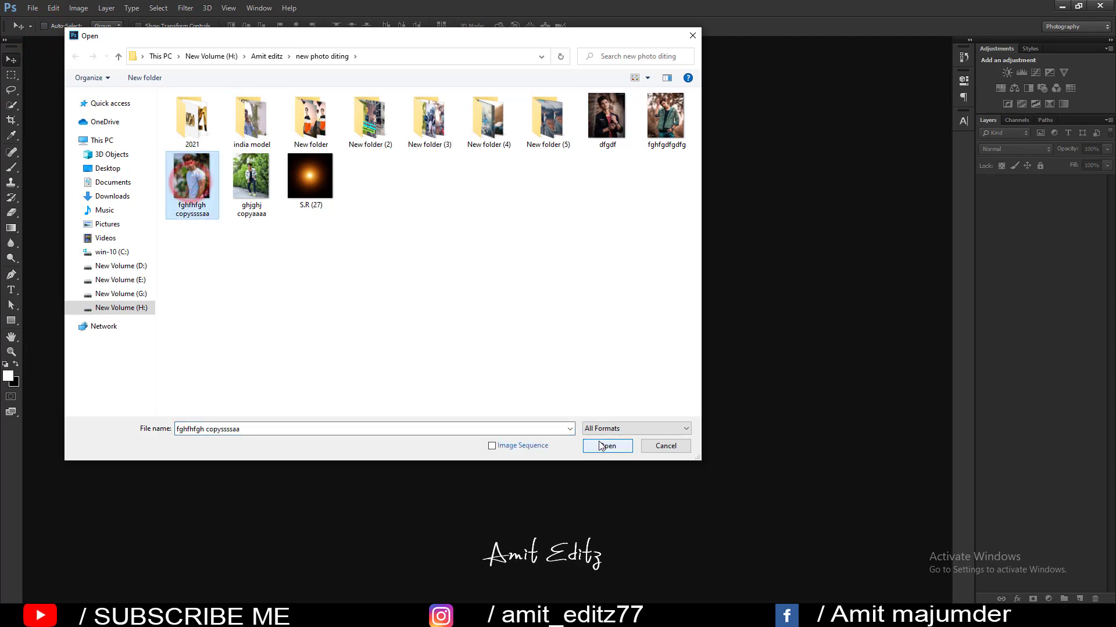
left_click(603, 445)
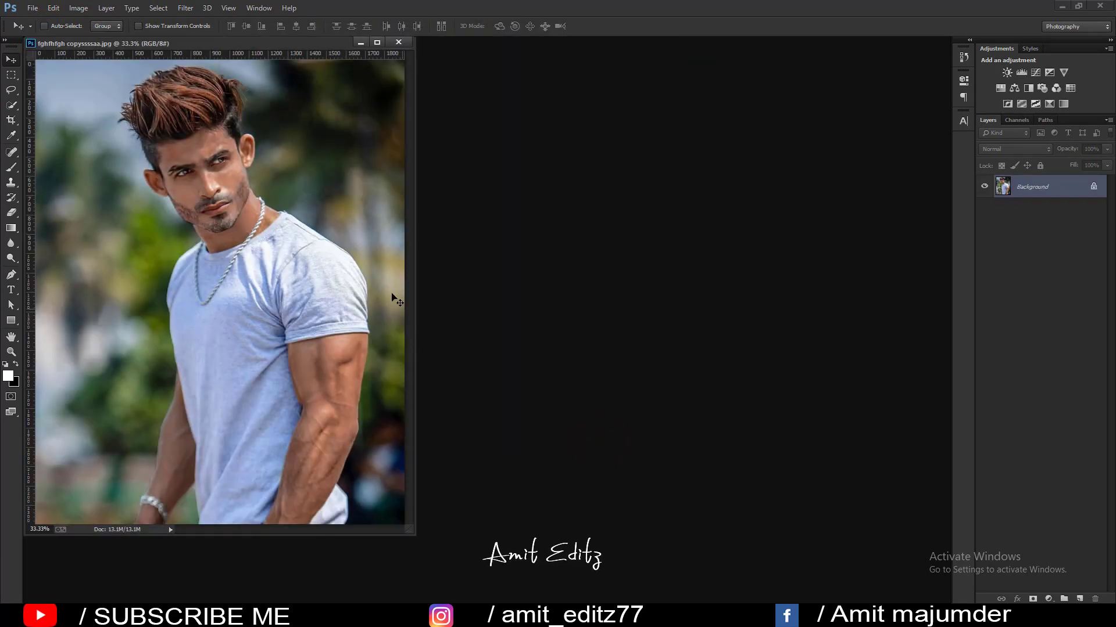
left_click_drag(259, 46, 355, 42)
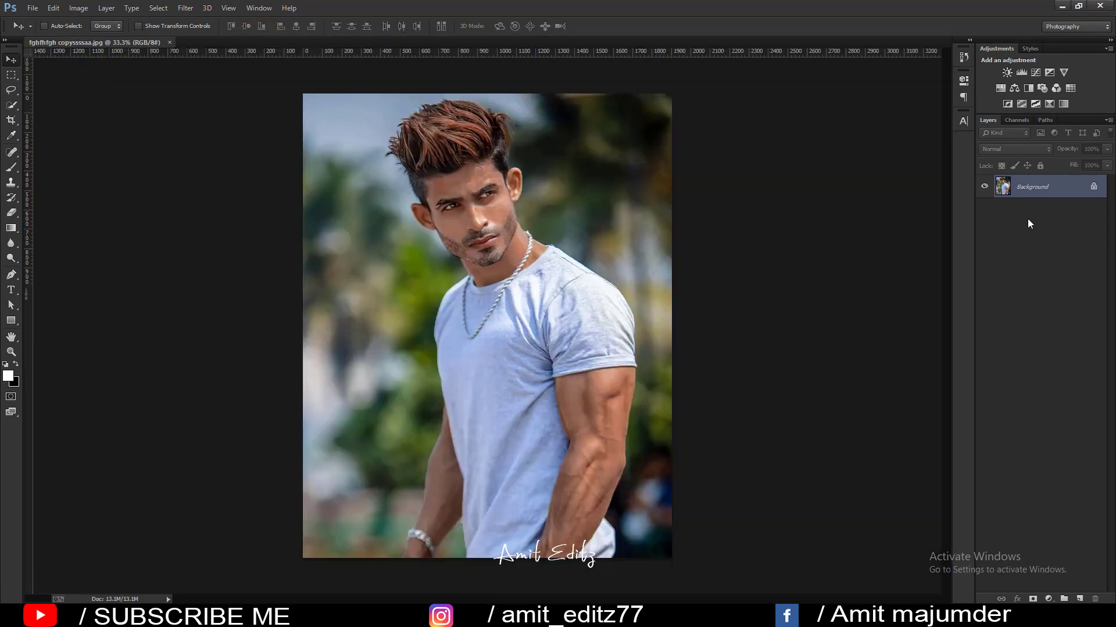
left_click_drag(1055, 192, 1079, 599)
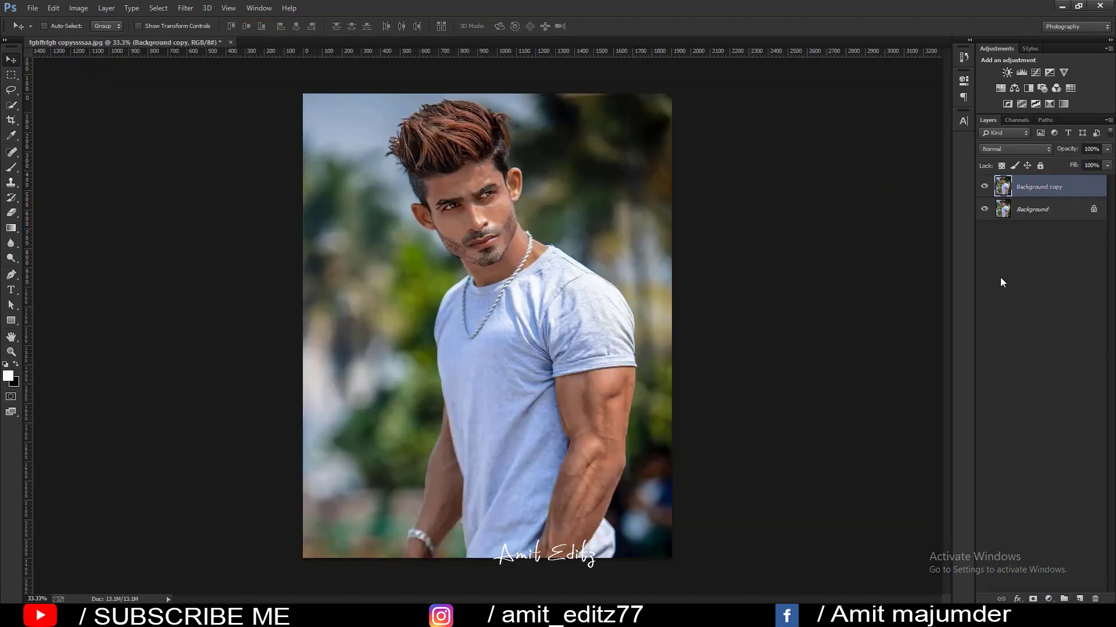
- Apply Noiseware Professional at default settings (Luminance 93%, Color 92%) to Background copy
left_click(187, 7)
left_click(364, 297)
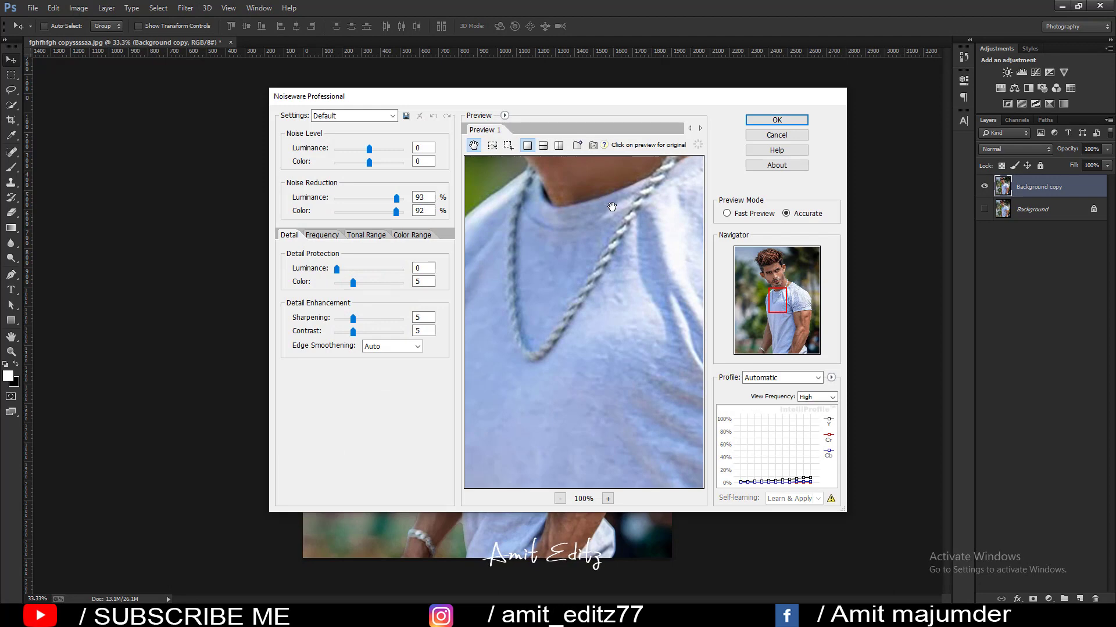
left_click(770, 120)
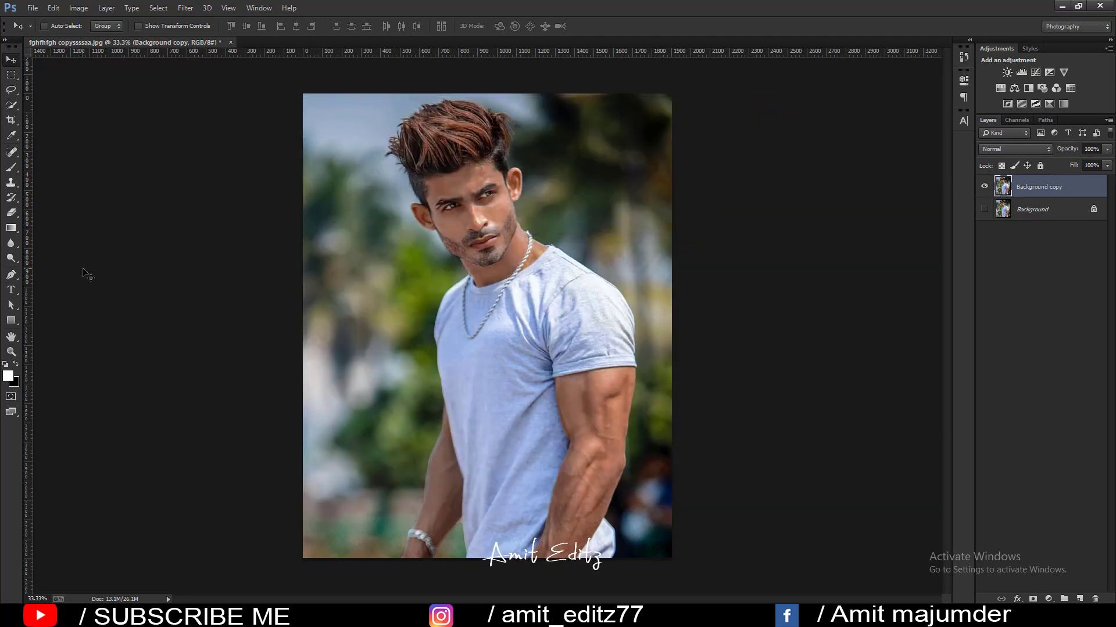
left_click(33, 8)
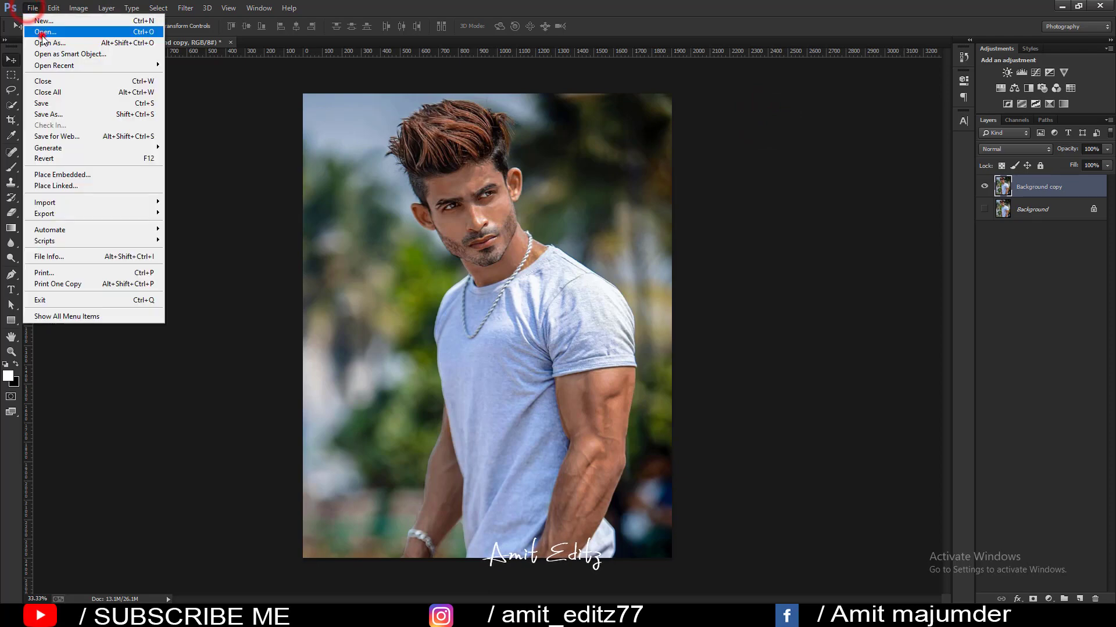
- Open dfgdf.jpg as a small, fitted reference window in the lower left
left_click(38, 35)
left_click(606, 116)
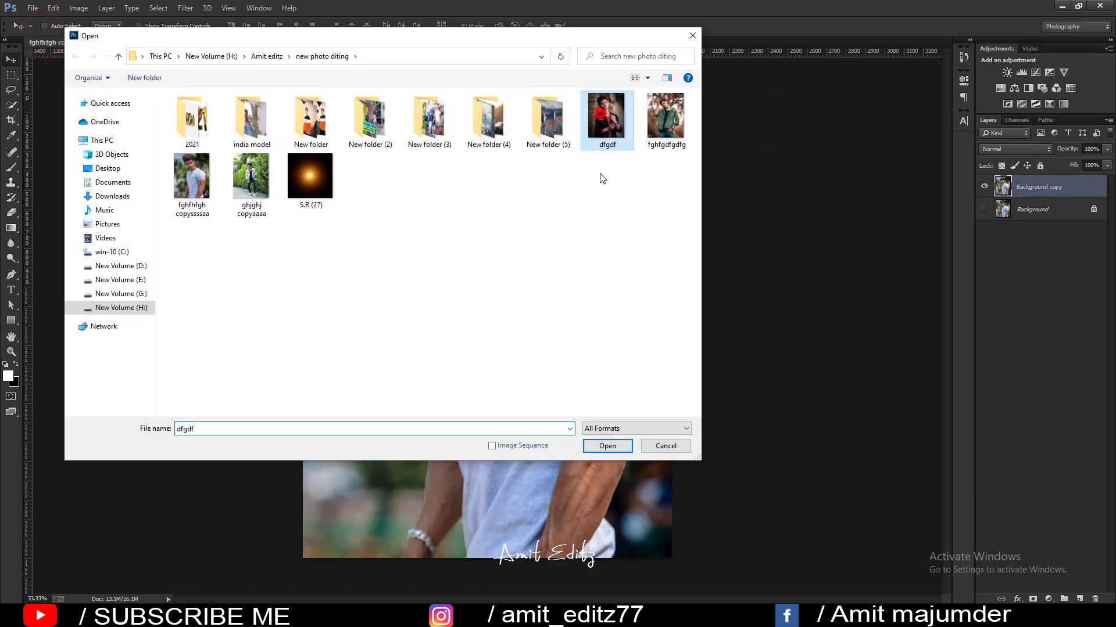
left_click(609, 446)
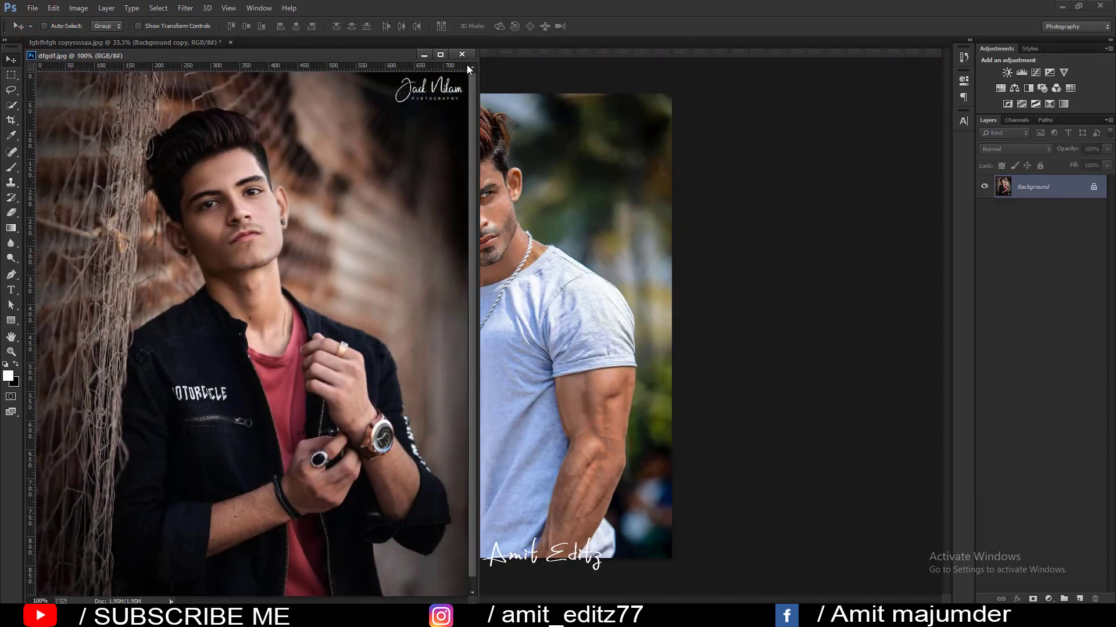
key("ctrl+0")
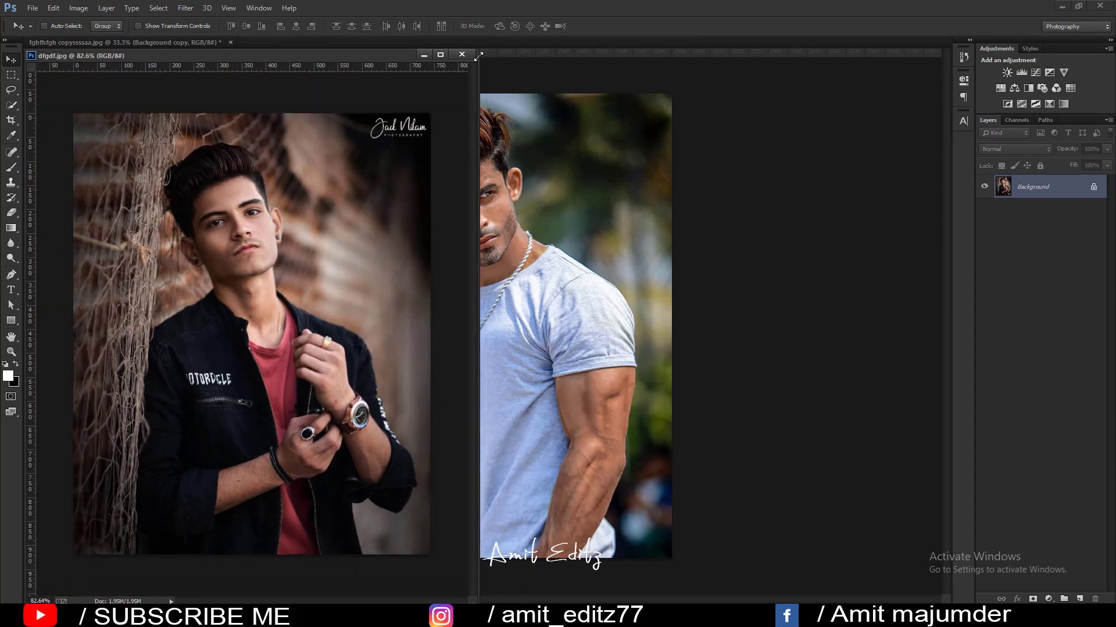
left_click_drag(475, 53, 300, 244)
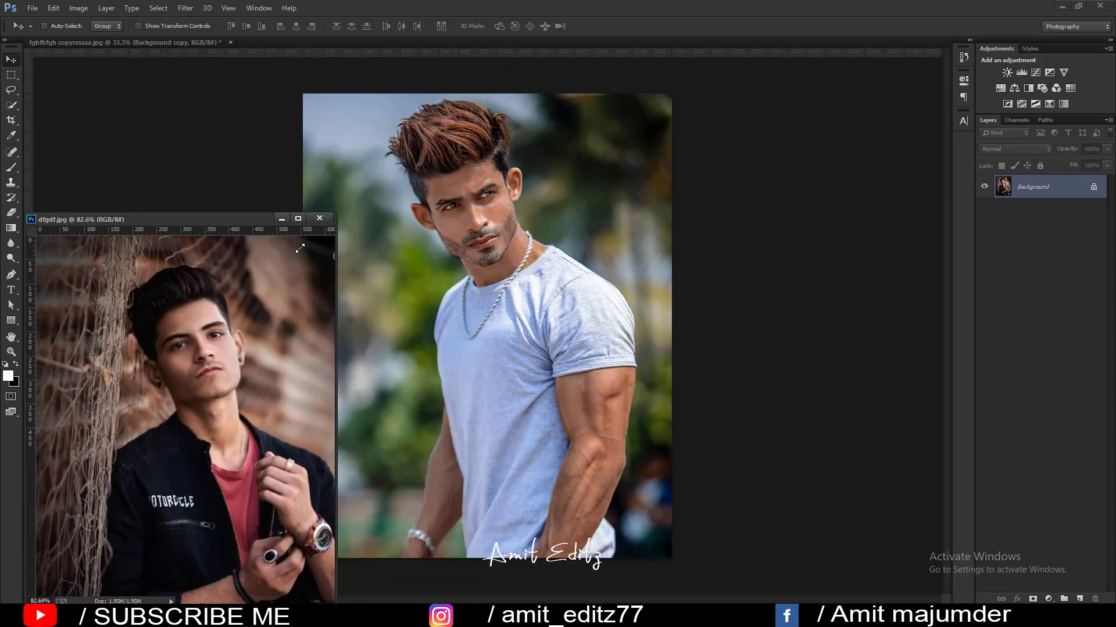
key("ctrl+0")
left_click(479, 246)
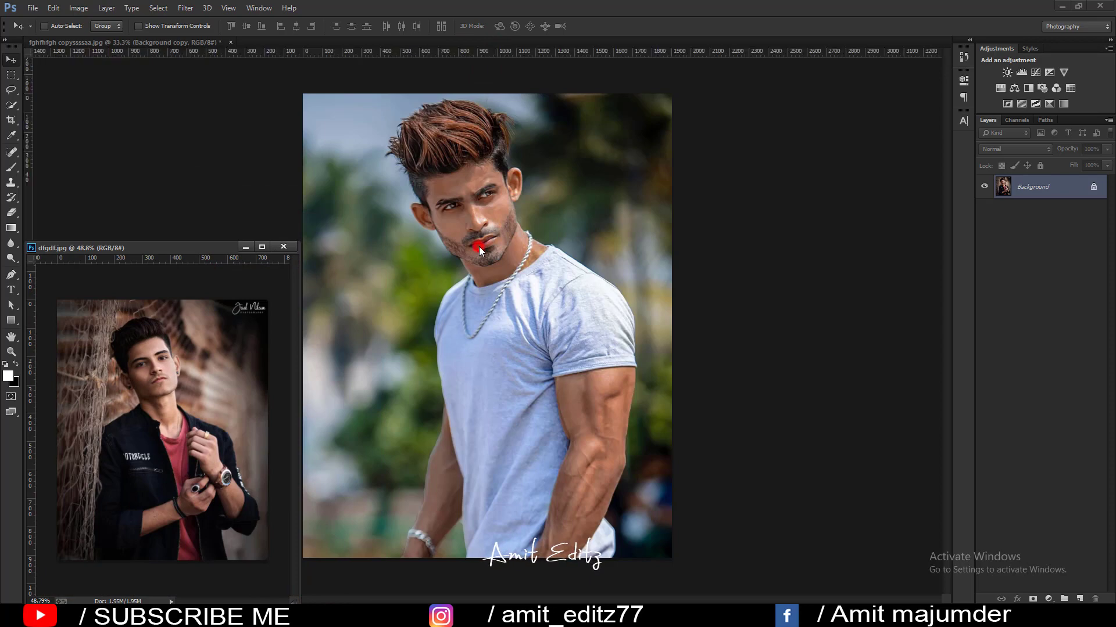
left_click(184, 8)
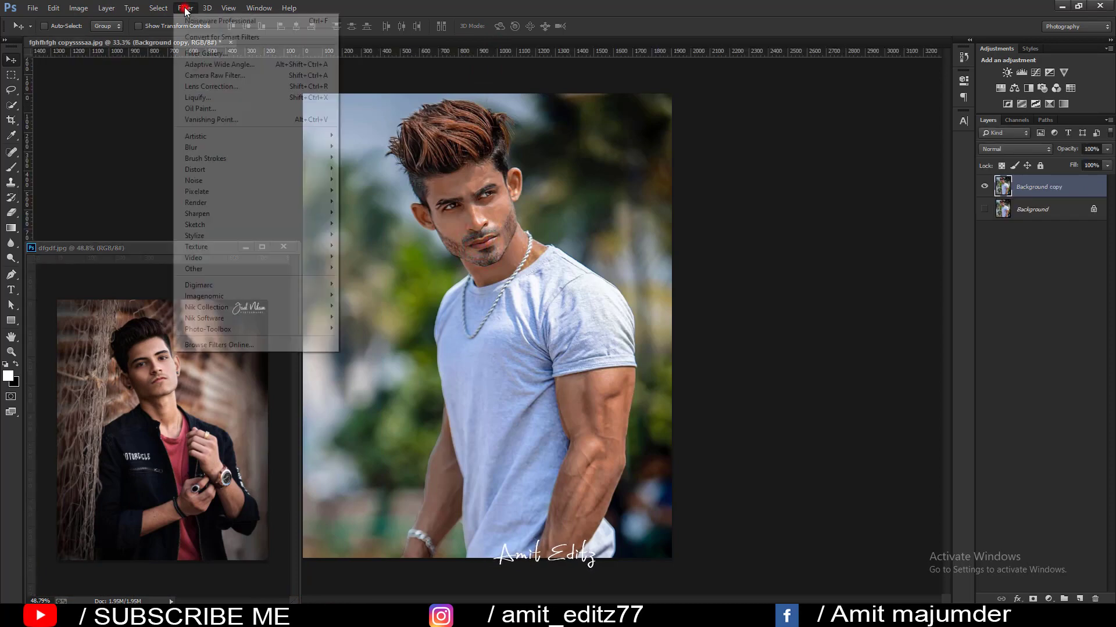
- In Camera Raw, set Contrast -6, Highlights -61, Shadows +37, Whites +2, Blacks -8
left_click(227, 75)
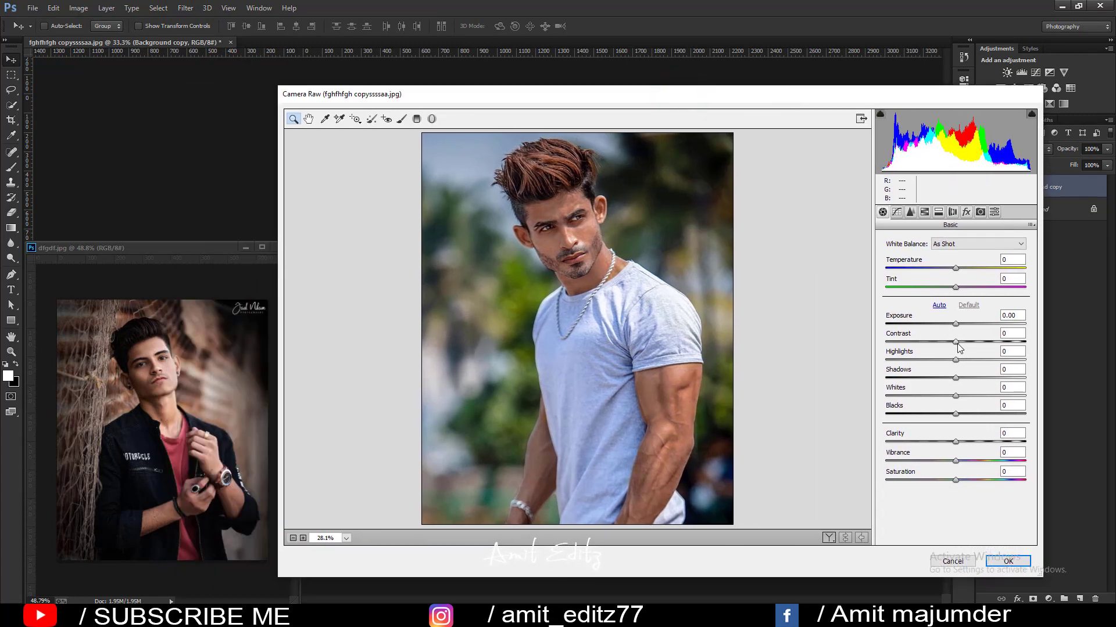
mouse_move(956, 342)
left_mouse_down()
mouse_move(945, 338)
mouse_move(958, 340)
left_mouse_up()
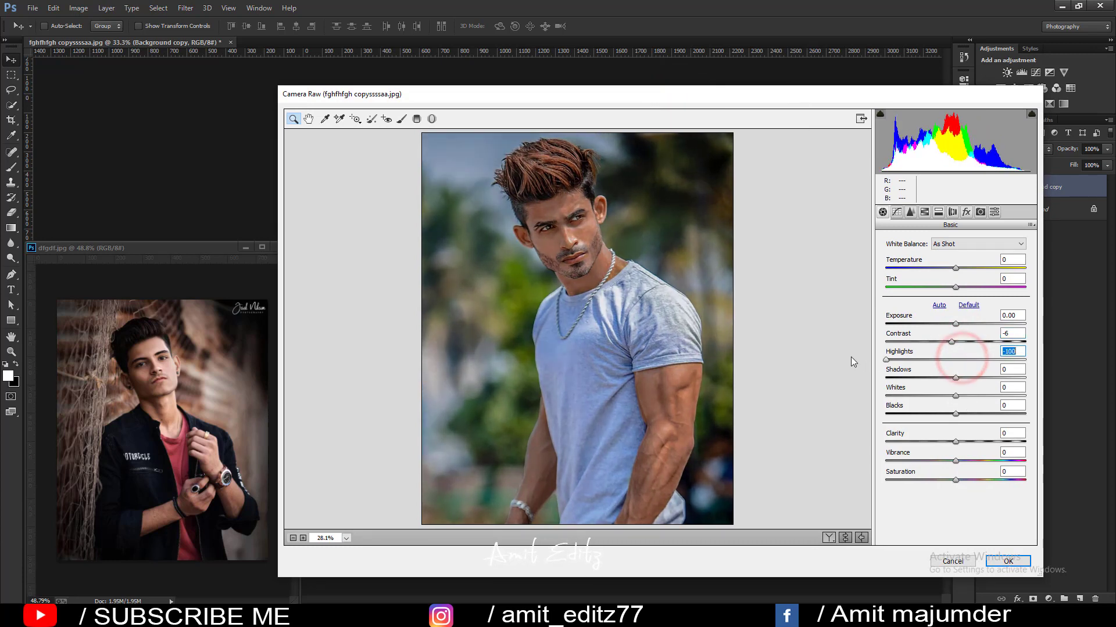
left_click_drag(960, 360, 888, 361)
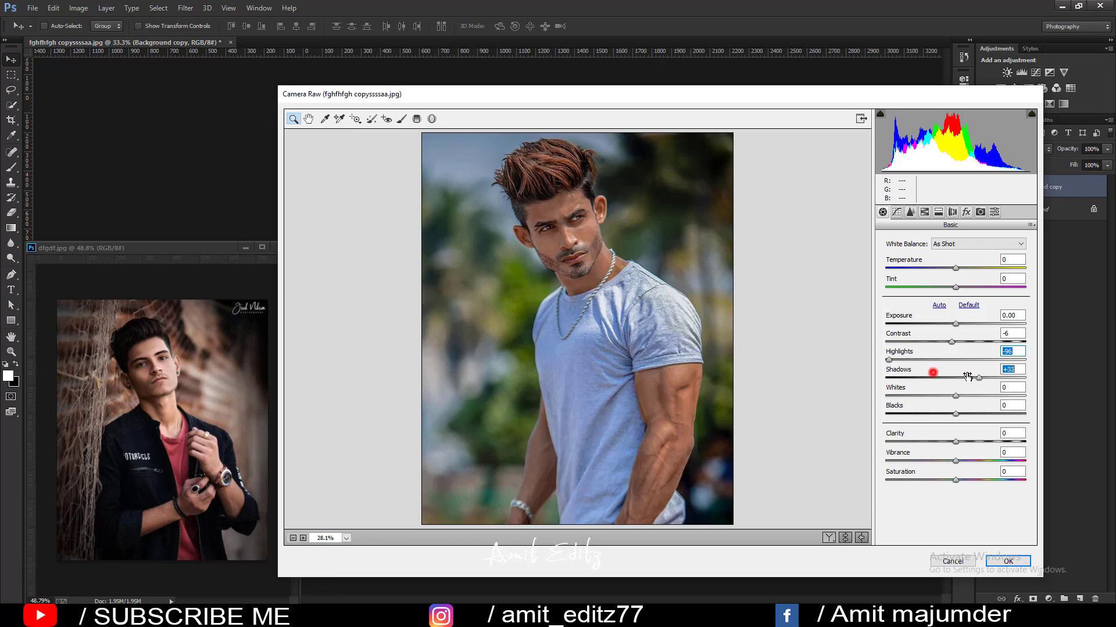
mouse_move(967, 376)
left_mouse_down()
mouse_move(918, 373)
mouse_move(984, 396)
mouse_move(957, 395)
mouse_move(978, 414)
mouse_move(910, 415)
mouse_move(951, 414)
mouse_move(974, 379)
left_mouse_up()
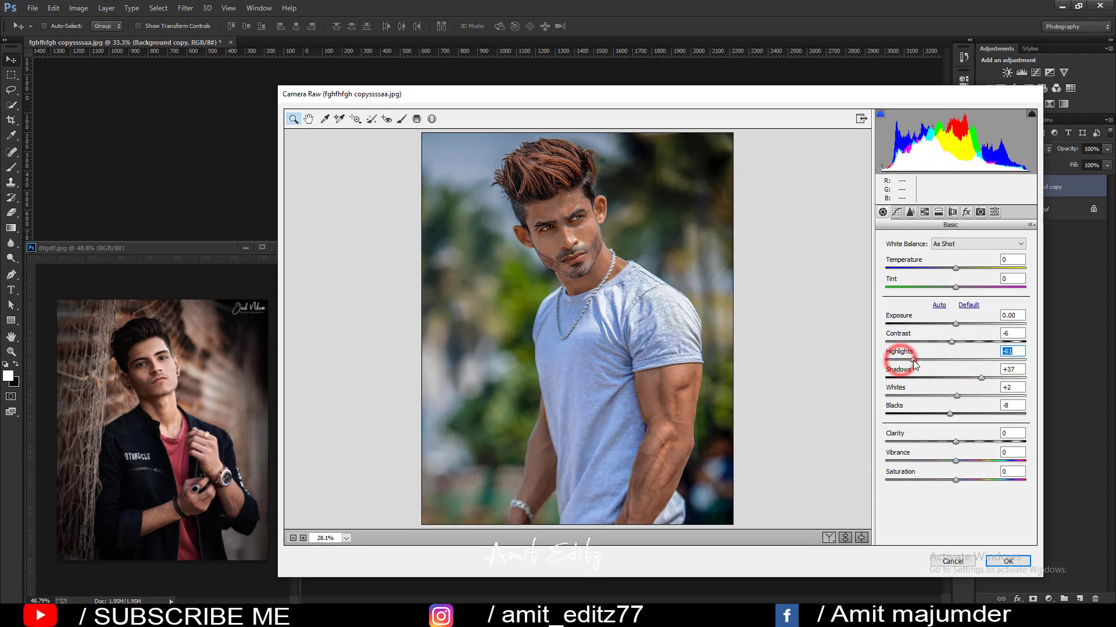
left_click(897, 212)
- On the parametric tone curve, set Lights to +4 and Darks to +5
left_click(895, 240)
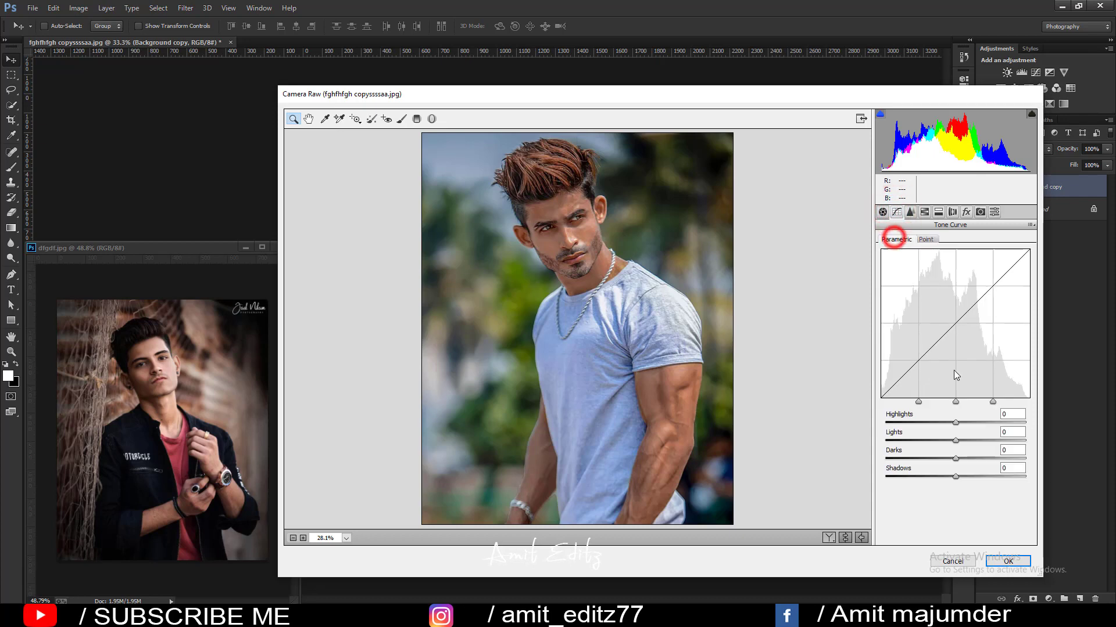
mouse_move(948, 423)
left_mouse_down()
mouse_move(982, 423)
mouse_move(951, 424)
left_mouse_up()
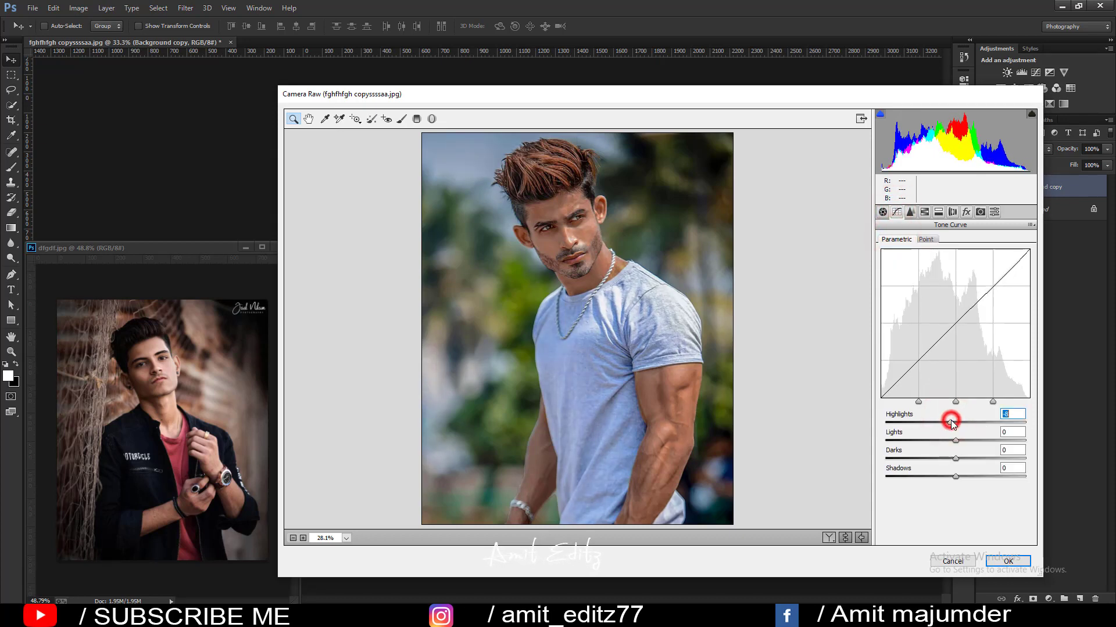
double_click(951, 423)
mouse_move(955, 440)
left_mouse_down()
mouse_move(932, 437)
mouse_move(951, 437)
mouse_move(947, 459)
left_mouse_up()
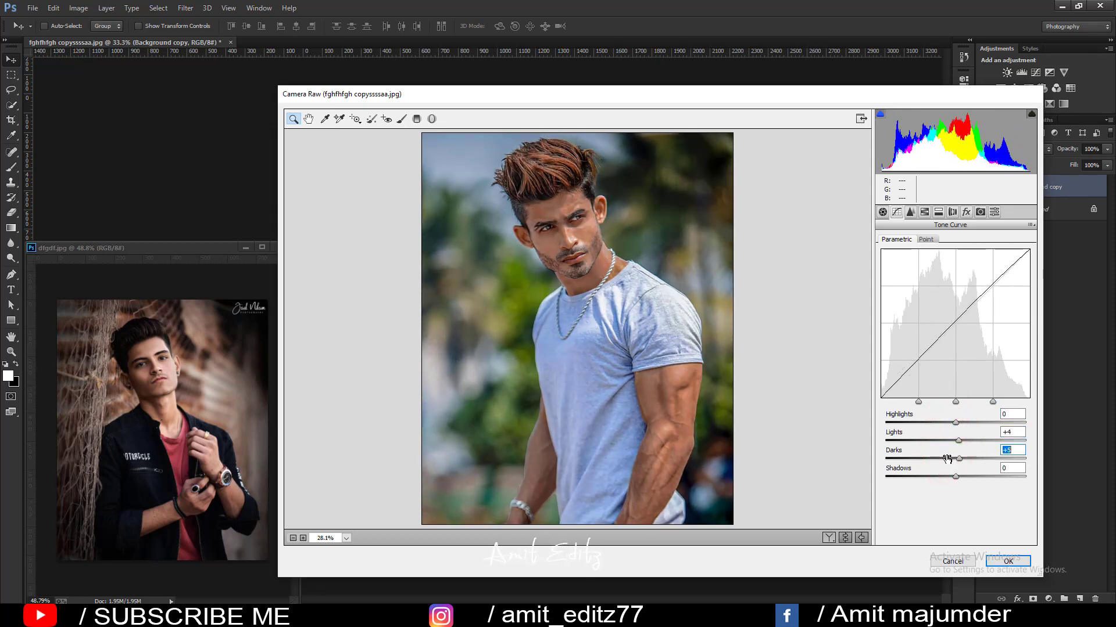
mouse_move(950, 476)
left_mouse_down()
mouse_move(963, 477)
mouse_move(931, 473)
mouse_move(947, 468)
left_mouse_up()
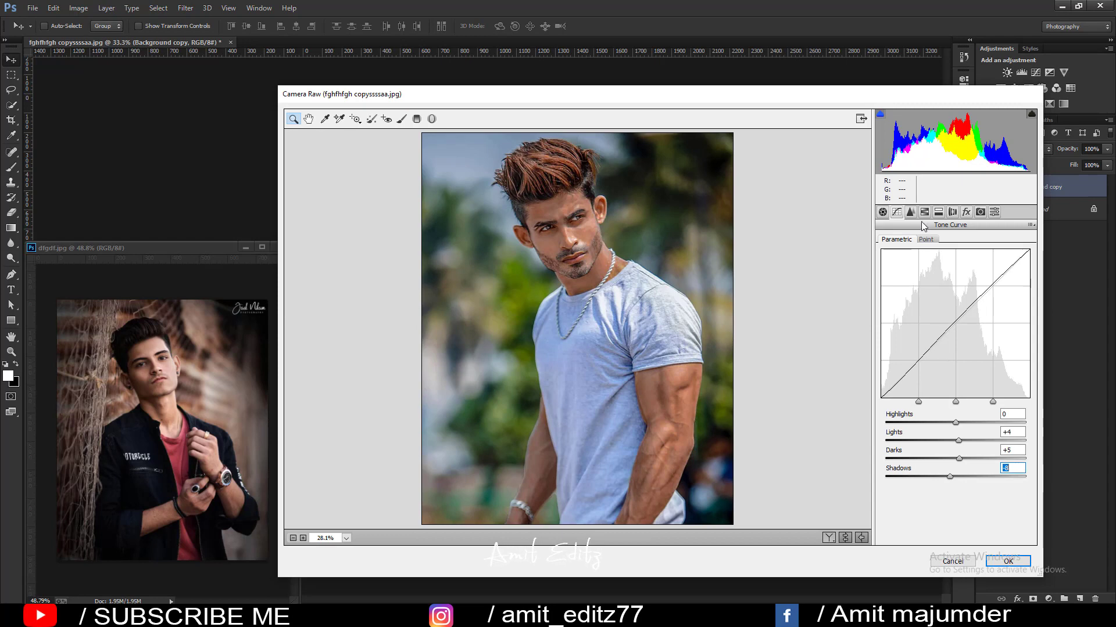
left_click(883, 212)
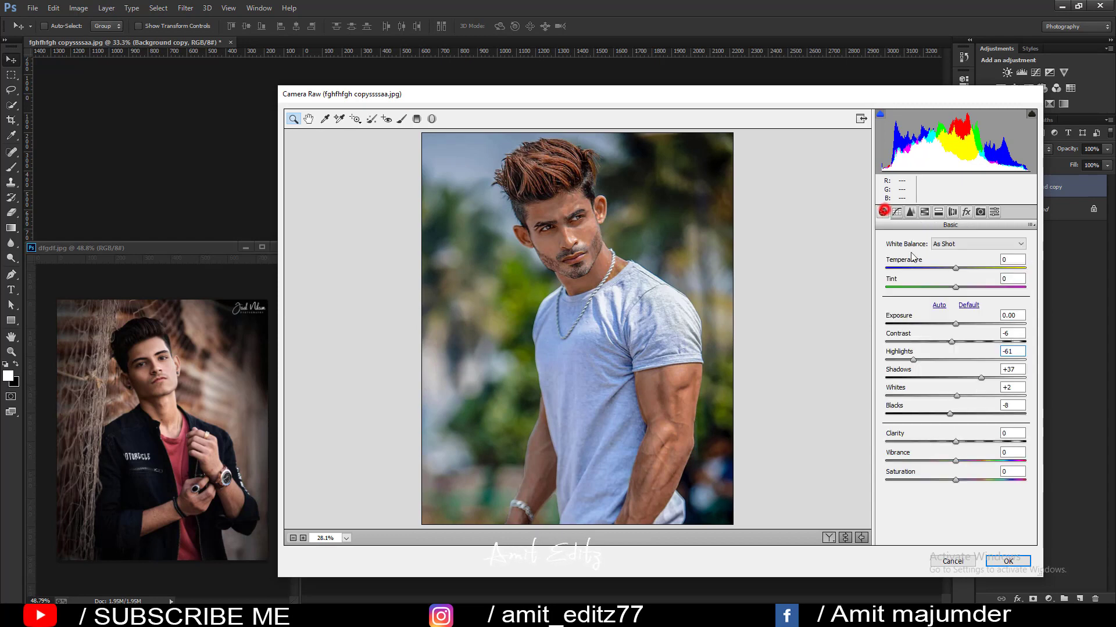
- In HSL, raise Oranges luminance and lower Oranges saturation to -14
left_click(911, 213)
left_click(924, 212)
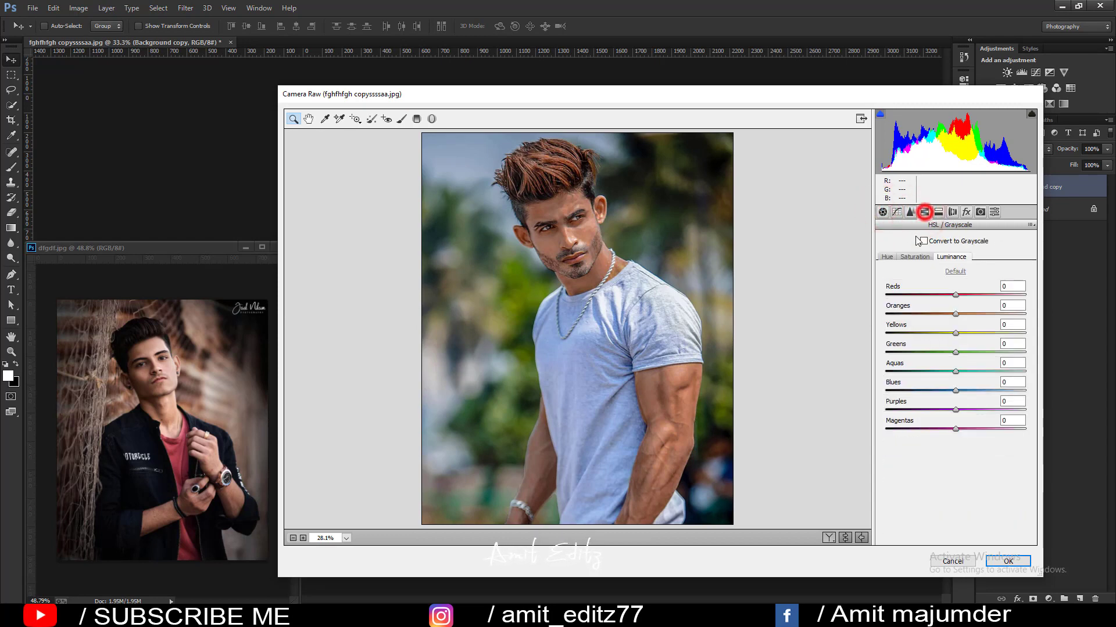
left_click_drag(959, 314, 984, 313)
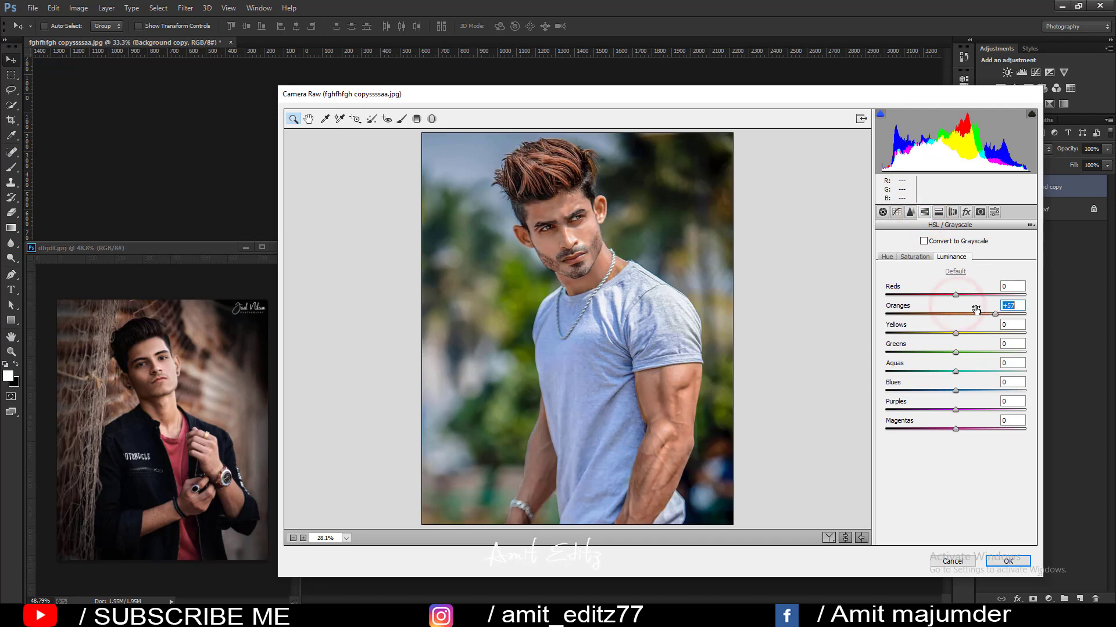
left_click(915, 257)
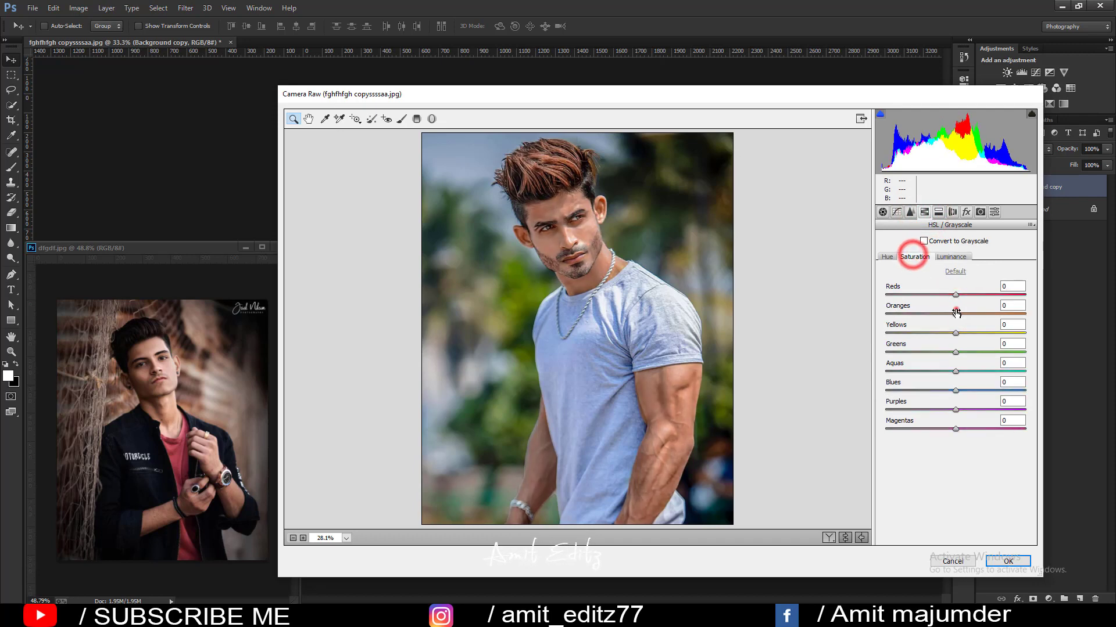
mouse_move(955, 314)
left_mouse_down()
mouse_move(939, 313)
mouse_move(952, 314)
left_mouse_up()
- Shift Greens hue to -100, desaturate Aquas and Blues to -100, and apply
left_click(887, 257)
left_click_drag(956, 352, 885, 352)
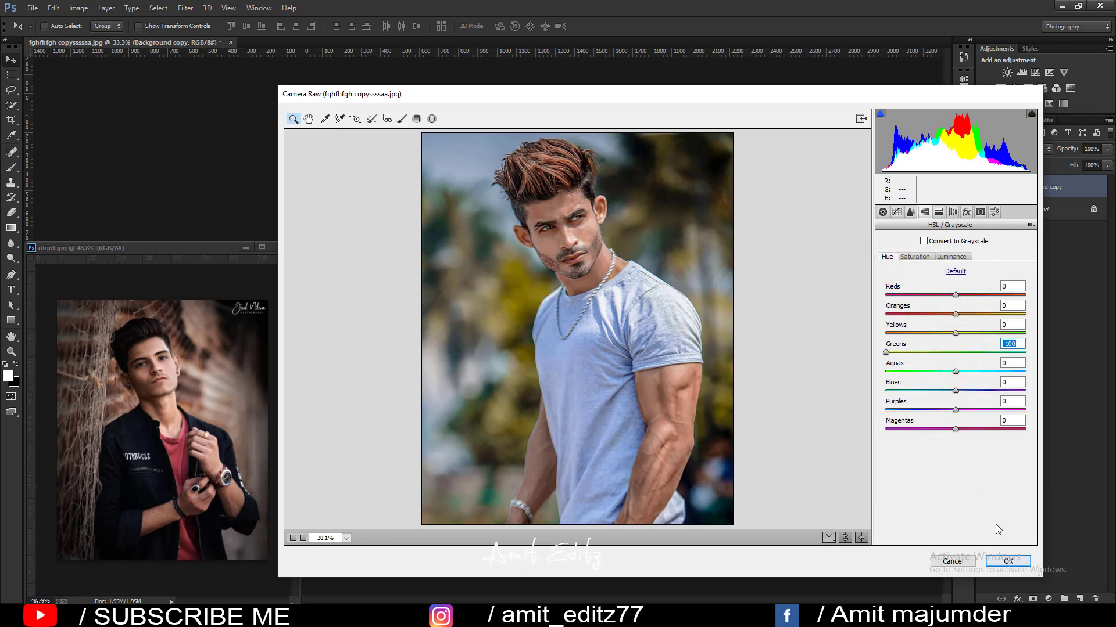
left_click(914, 257)
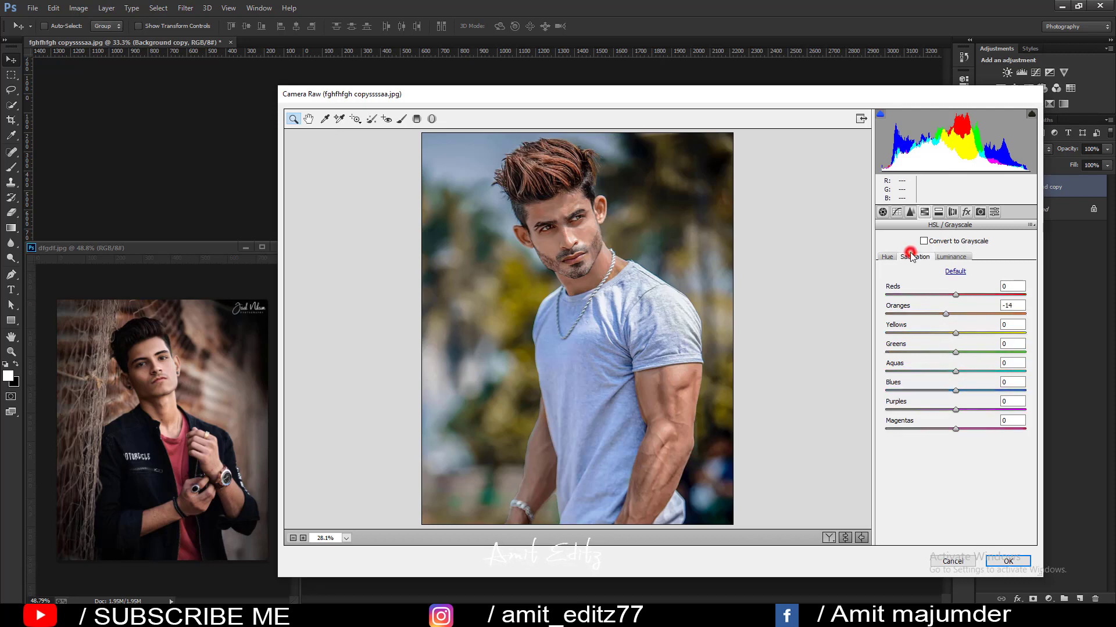
left_click_drag(955, 371, 863, 366)
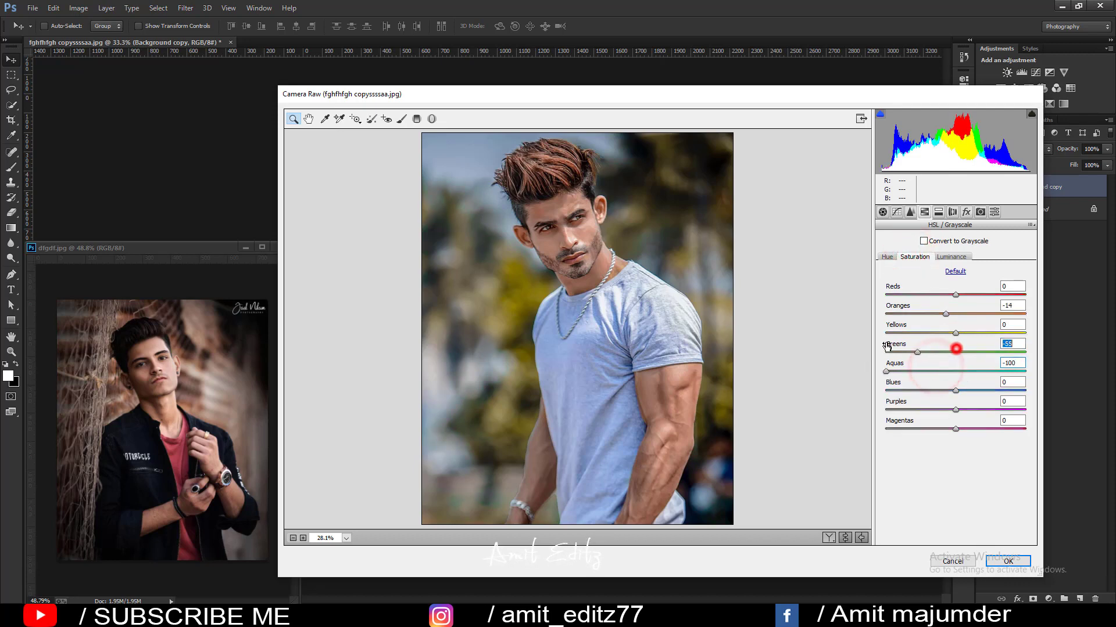
left_click_drag(955, 352, 863, 345)
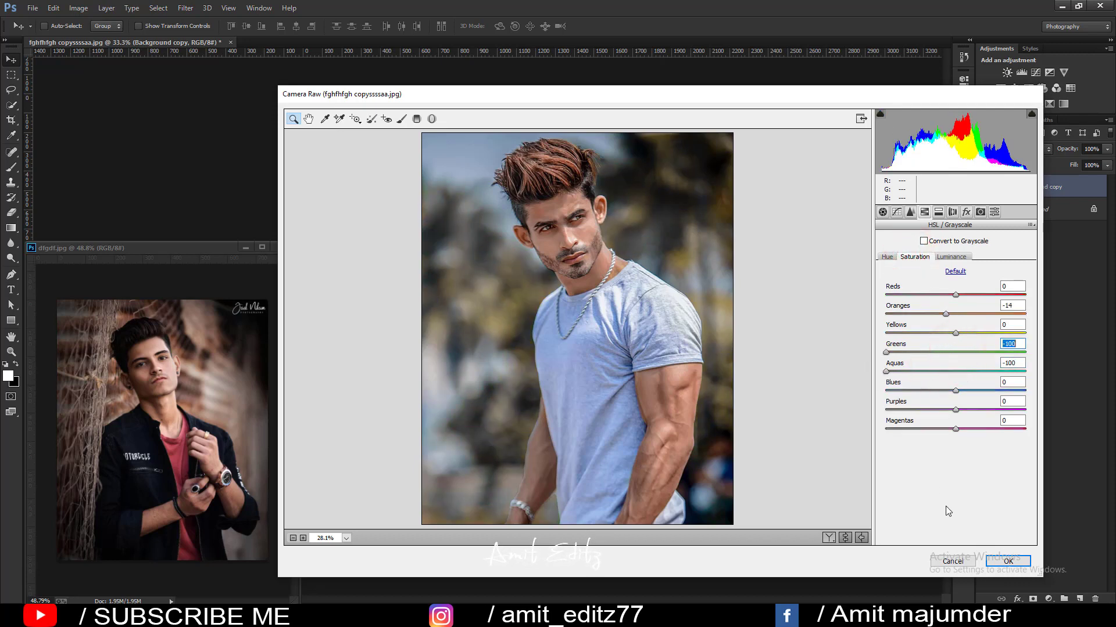
left_click_drag(954, 391, 857, 381)
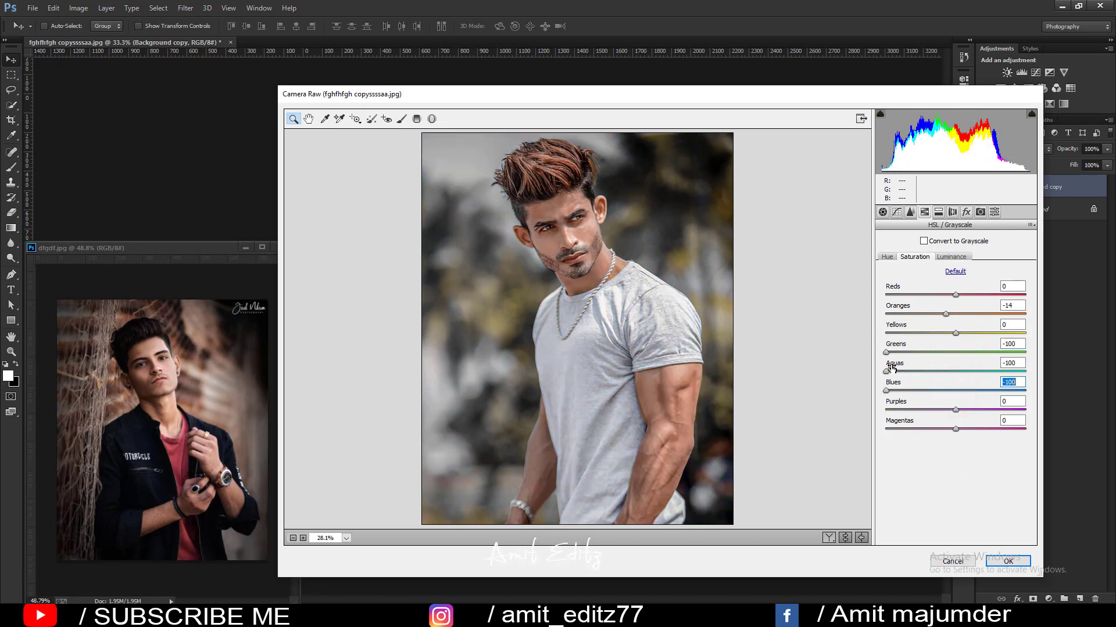
left_click_drag(889, 353, 955, 352)
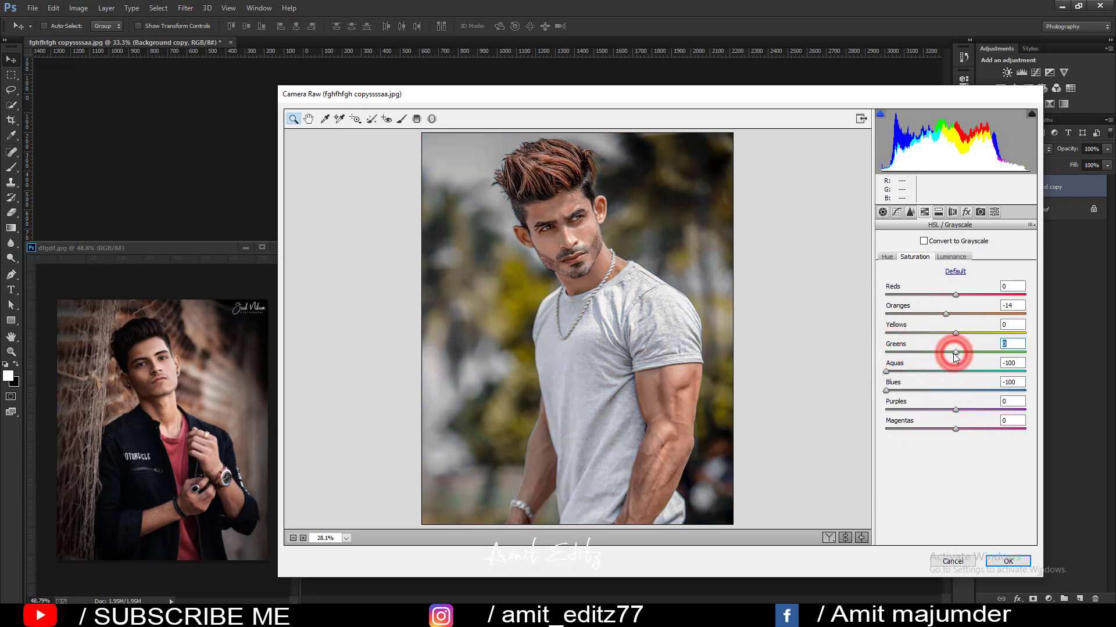
left_click(1006, 560)
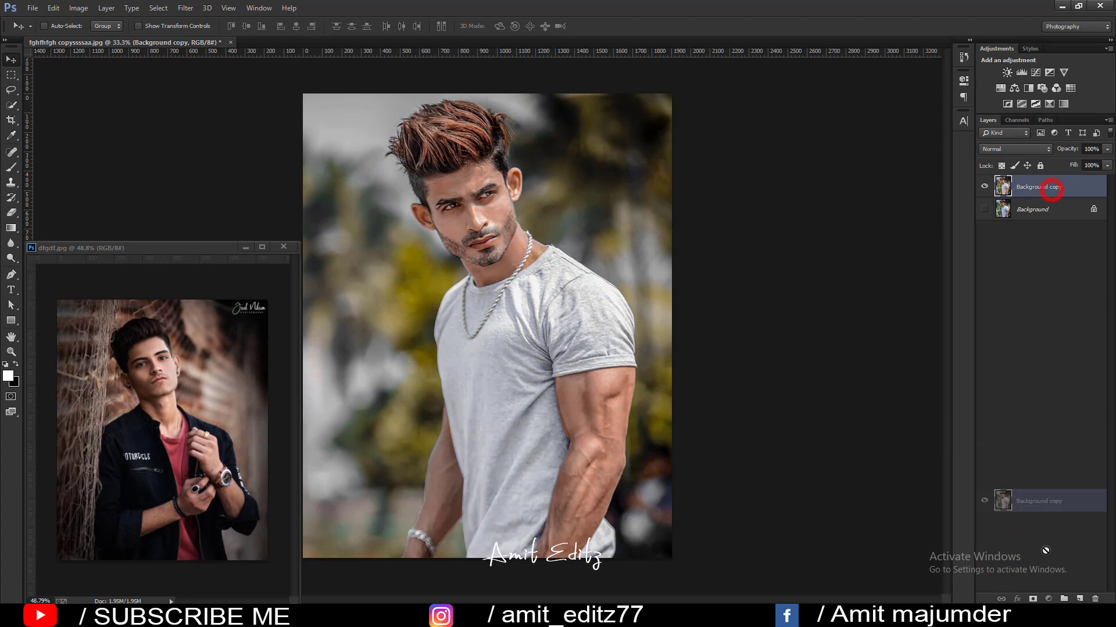
- Duplicate the layer as Background copy 2 and set Greens and Yellows hue to -100 in Camera Raw
left_click_drag(1052, 193, 1079, 598)
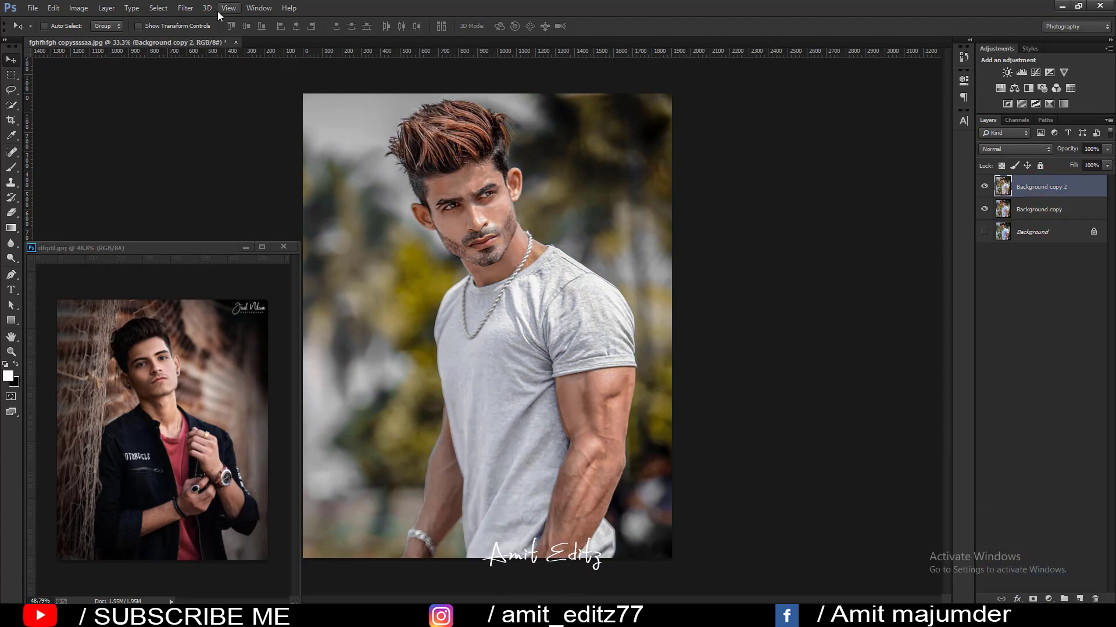
left_click(185, 8)
left_click(214, 75)
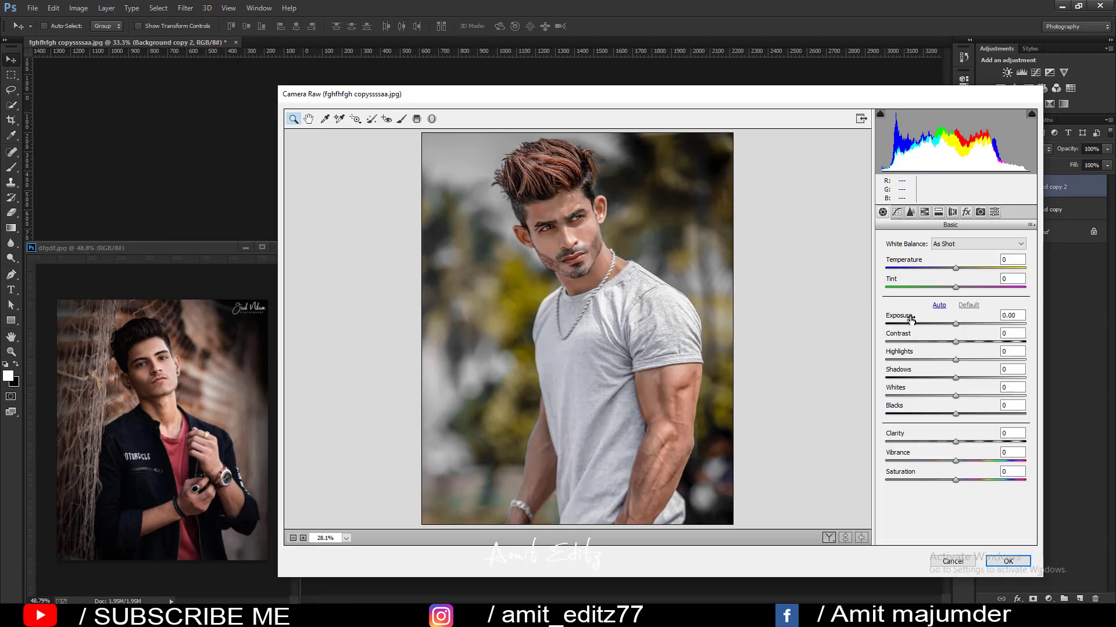
left_click(924, 212)
left_click(887, 256)
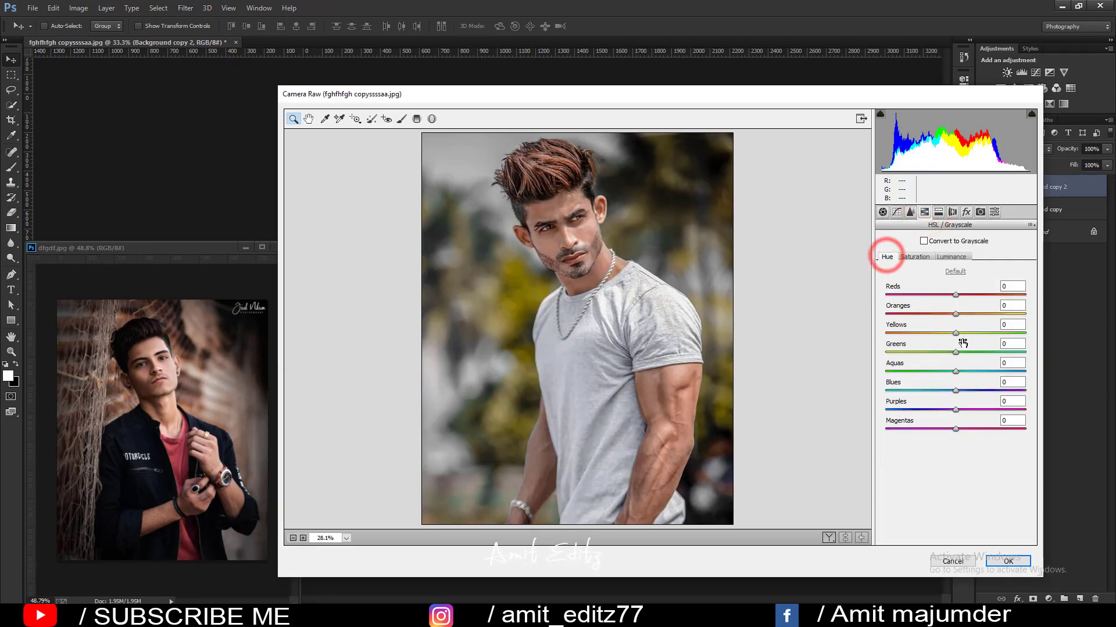
left_click_drag(955, 352, 885, 351)
left_click_drag(955, 332, 882, 332)
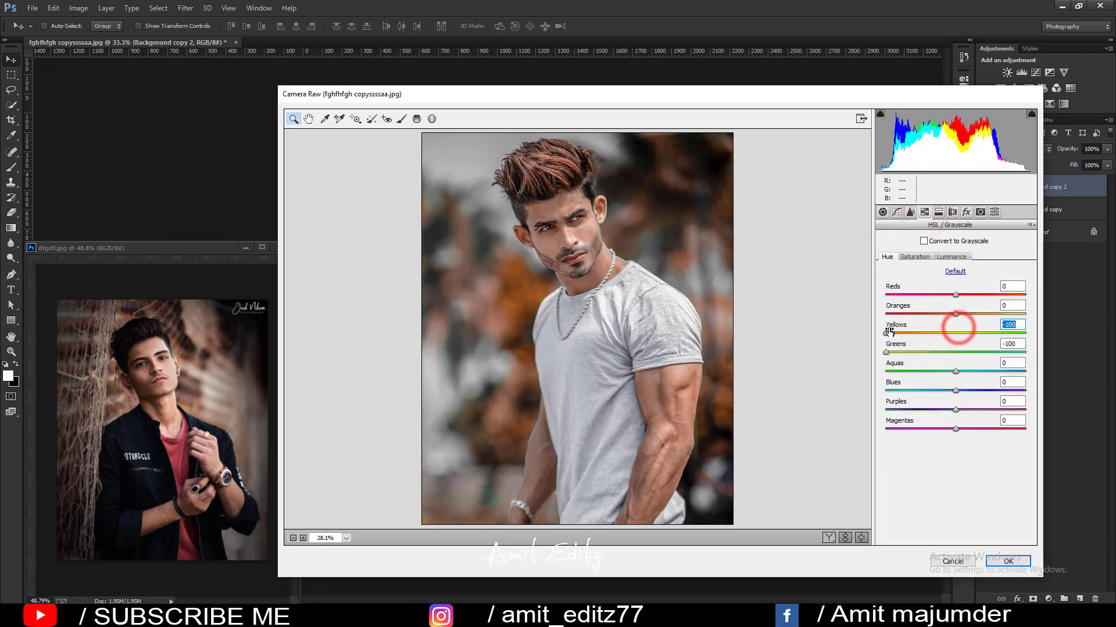
- Lower Yellows saturation and settle the Greens hue back at -100
left_click(916, 256)
left_click_drag(956, 333, 914, 332)
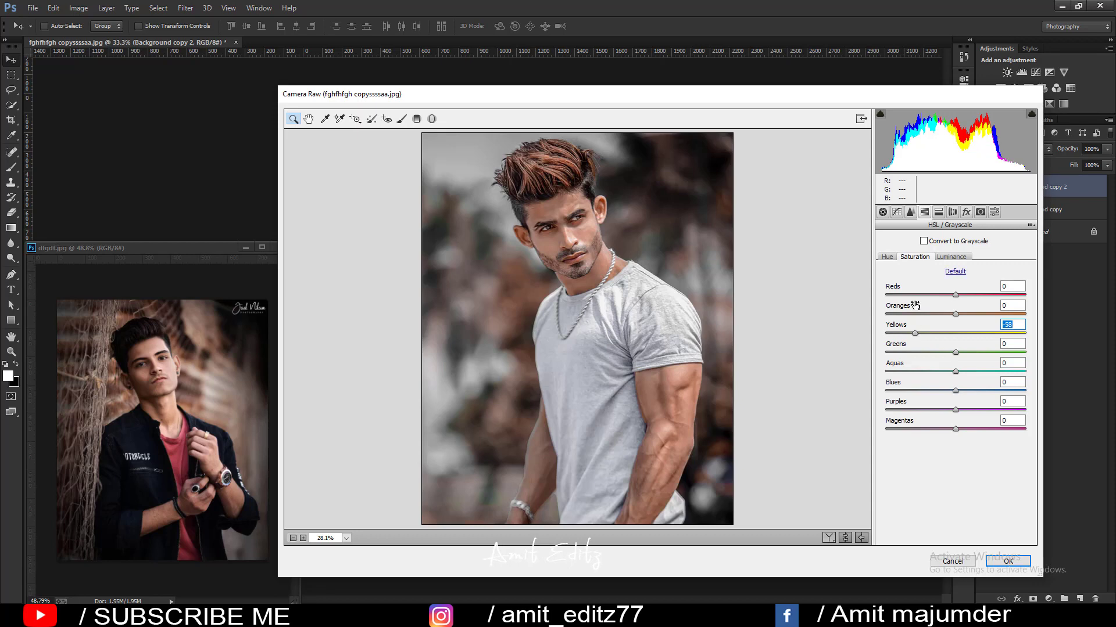
left_click(887, 258)
left_click_drag(885, 352, 959, 355)
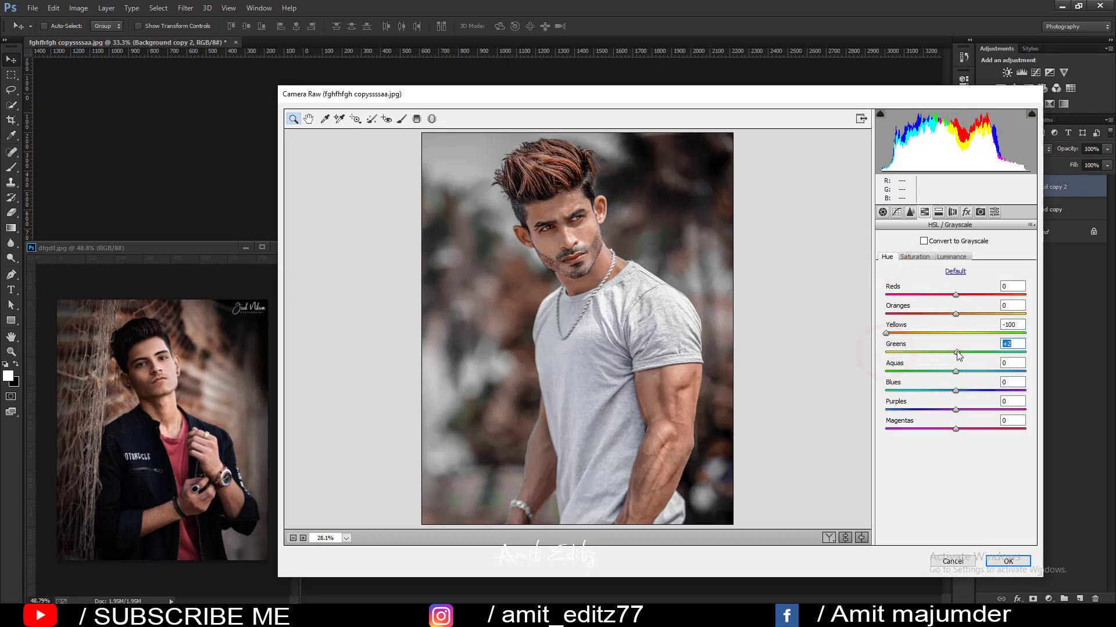
double_click(924, 352)
left_click(887, 334)
left_click_drag(956, 352, 846, 351)
left_click(416, 119)
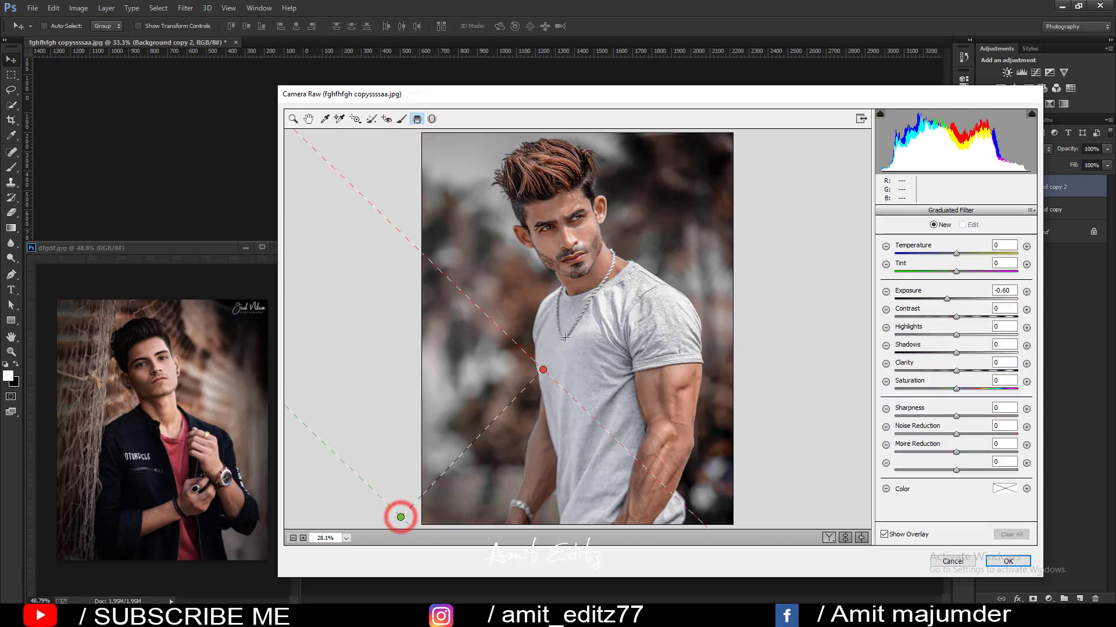
- Add graduated filters over both lower corners at -1.95 Exposure and apply
mouse_move(412, 510)
left_mouse_down()
mouse_move(511, 364)
mouse_move(433, 432)
mouse_move(506, 383)
left_mouse_up()
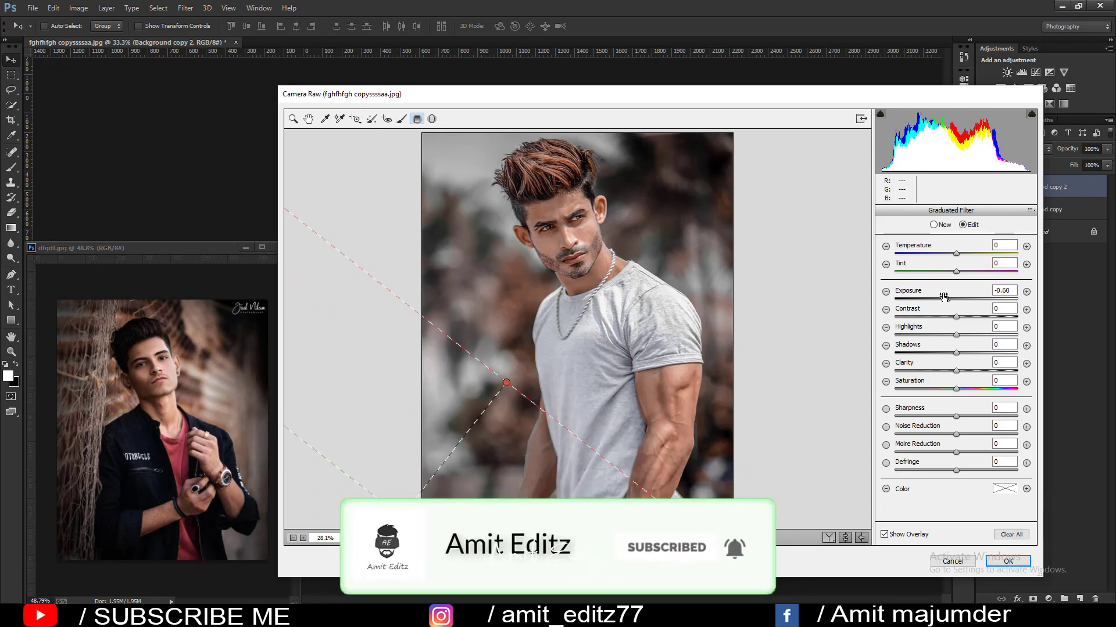
left_click_drag(947, 299, 927, 298)
mouse_move(776, 493)
left_mouse_down()
mouse_move(671, 411)
mouse_move(650, 349)
left_mouse_up()
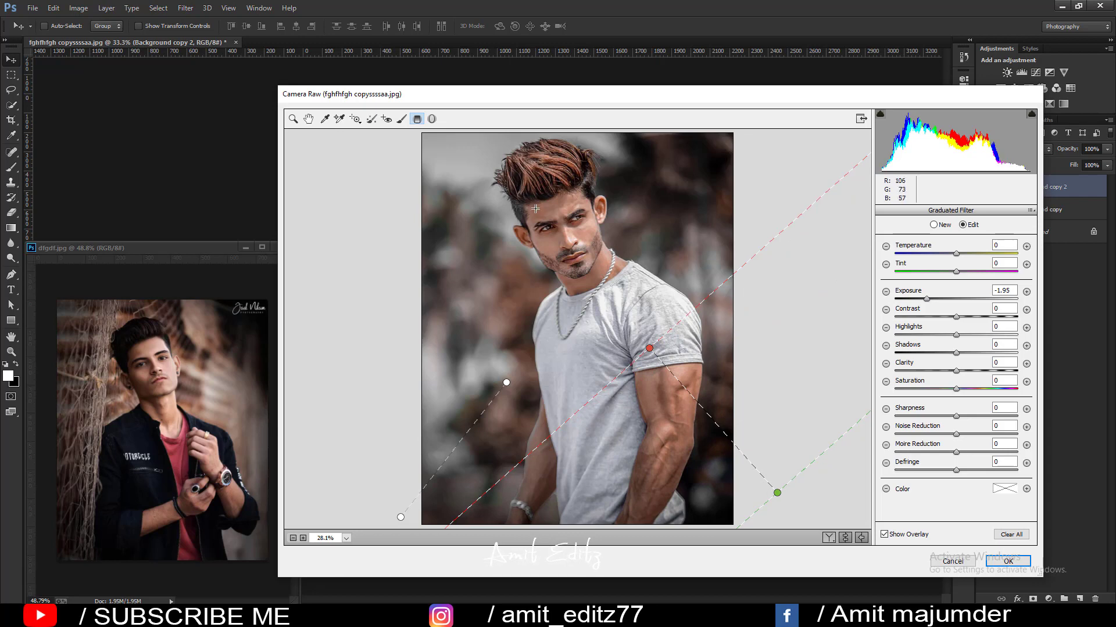
left_click(293, 118)
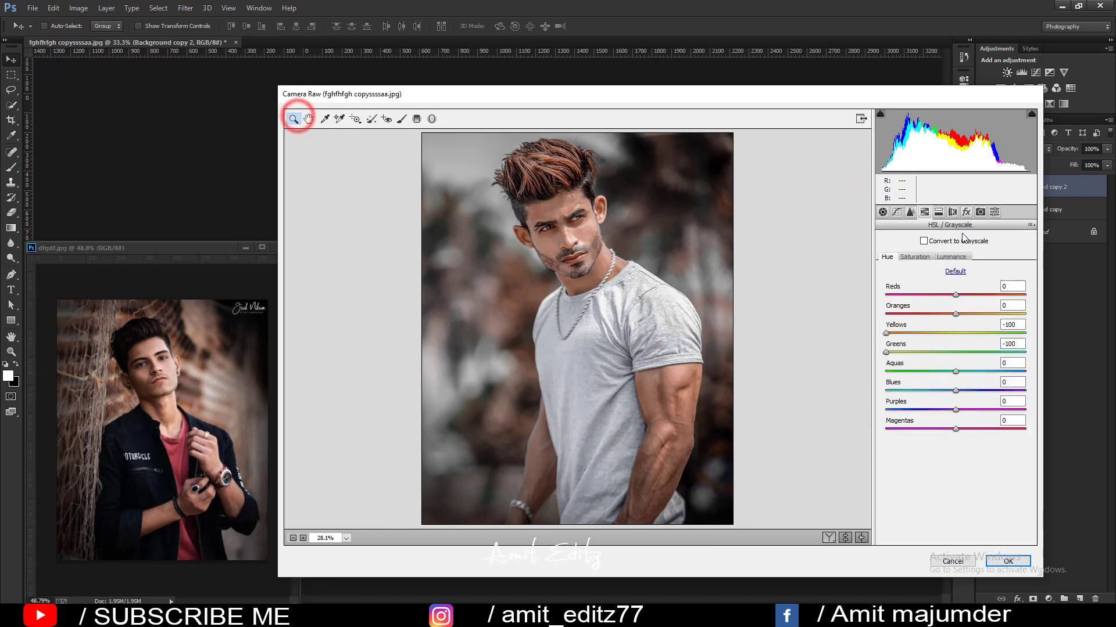
left_click(999, 561)
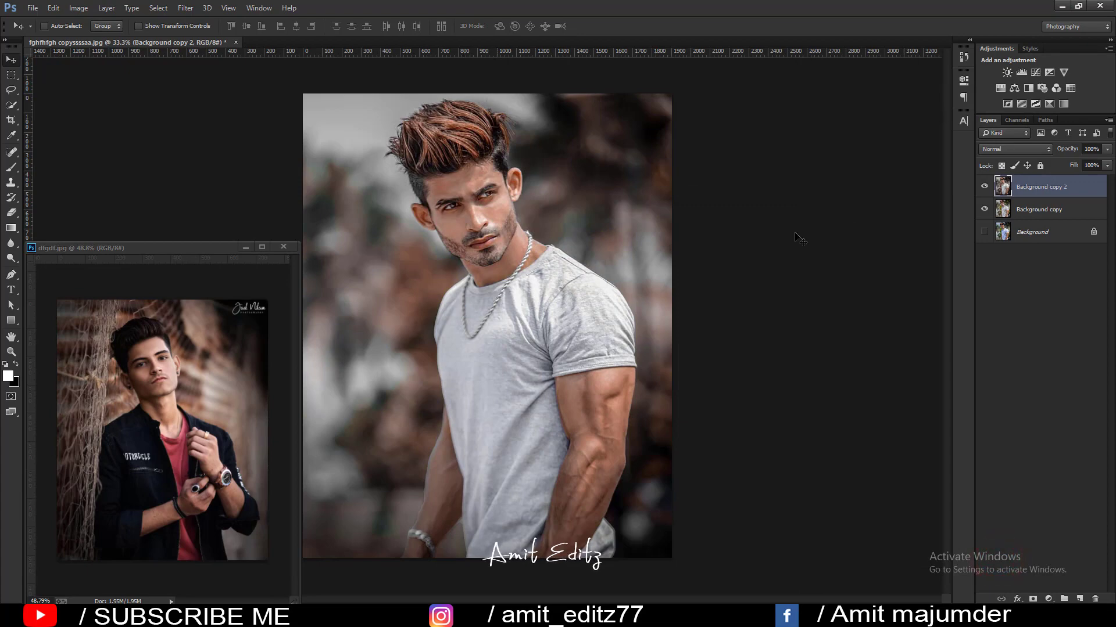
- Duplicate the layer as Background copy 3, close dfgdf.jpg and select the Mixer Brush
left_click_drag(1031, 189, 1043, 523)
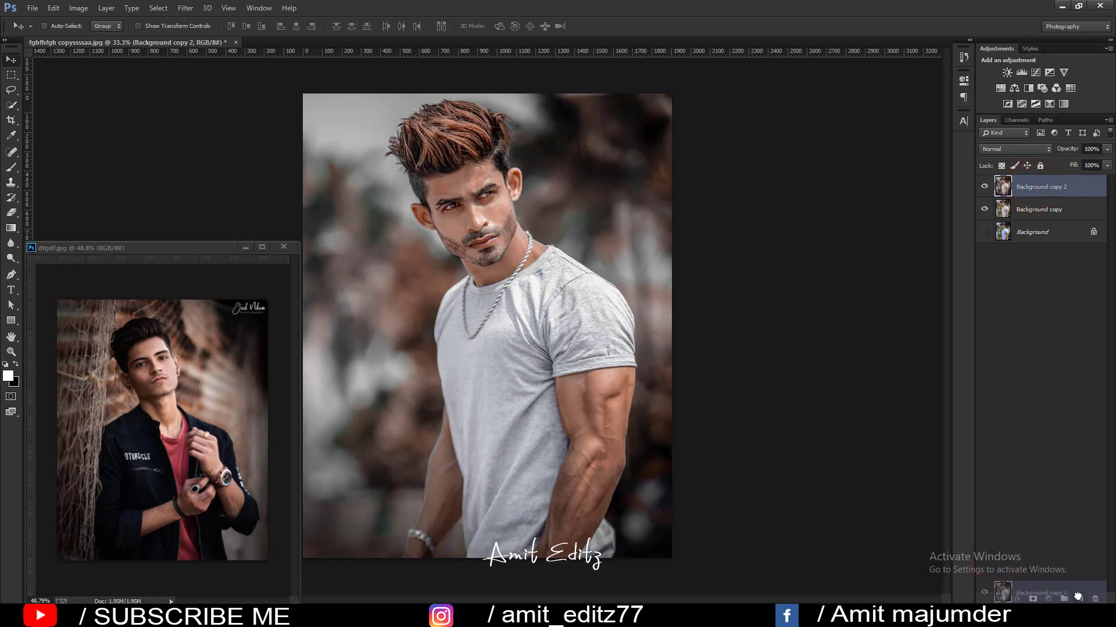
left_click_drag(1078, 597, 1079, 598)
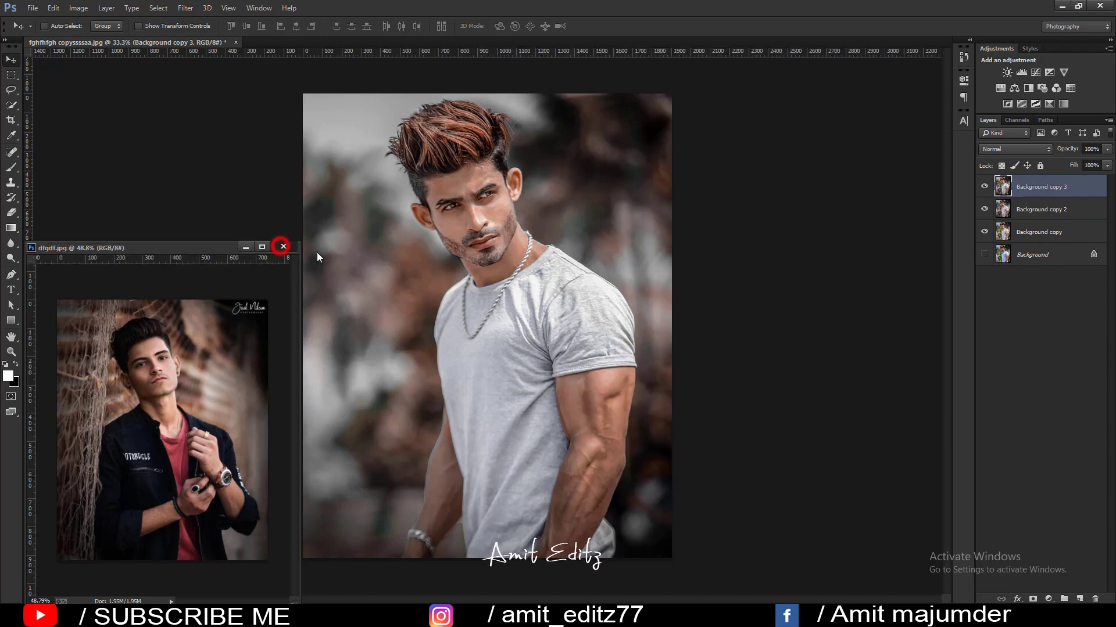
left_click(283, 246)
scroll(468, 187, "up", 5)
scroll(468, 187, "up", 2)
scroll(468, 199, "up", 2)
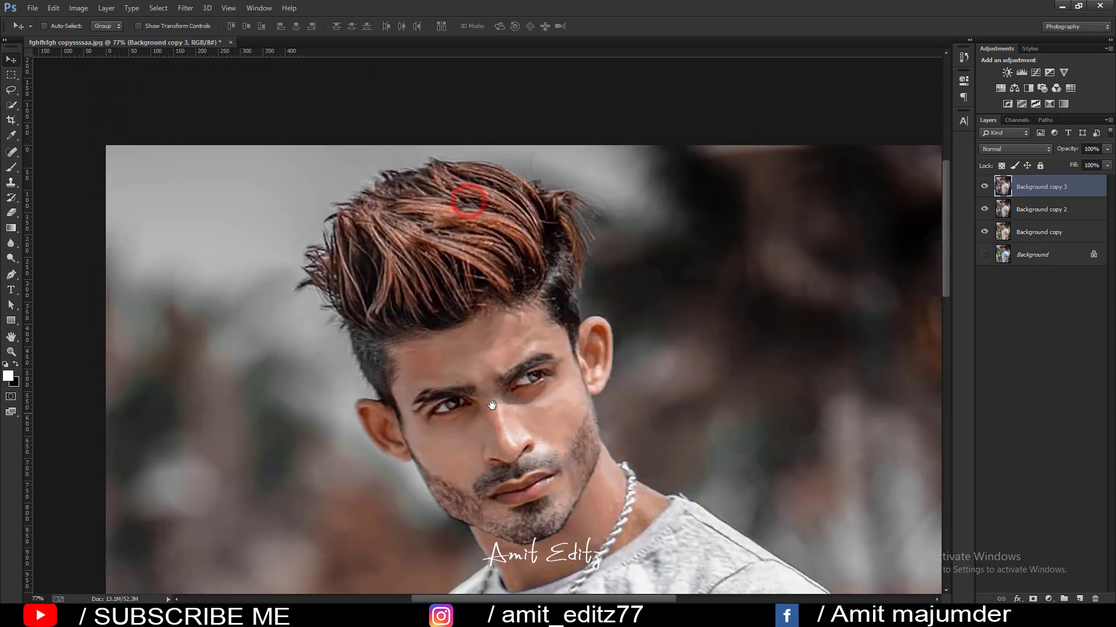
scroll(426, 369, "up", 2)
right_click(10, 168)
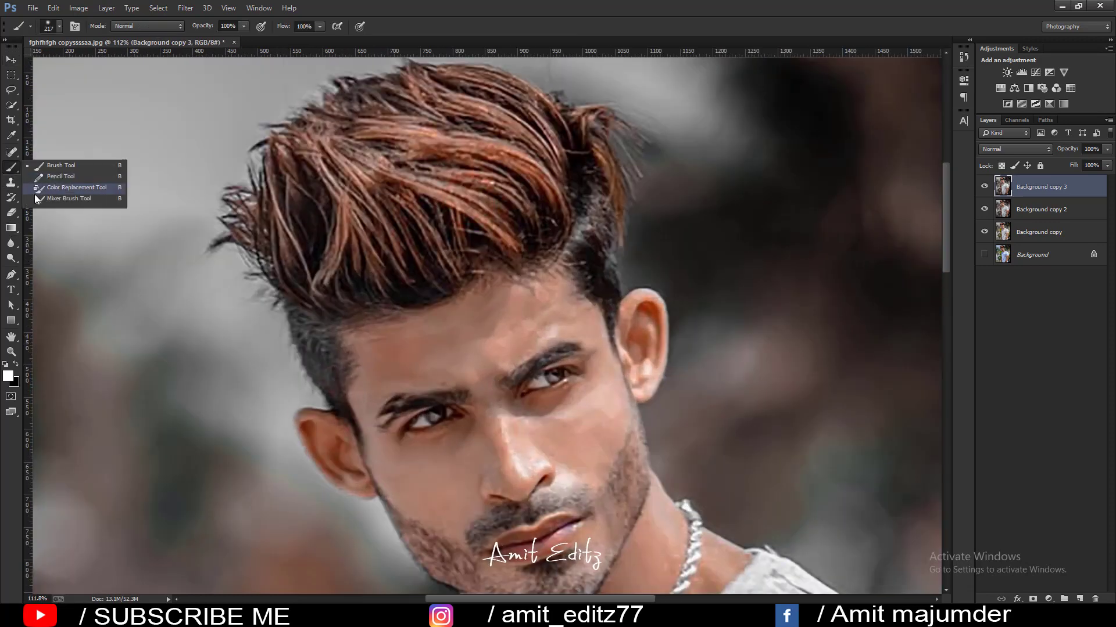
left_click(69, 201)
- Blend the skin on the forehead, nose bridge, nose and cheeks
left_click(497, 334)
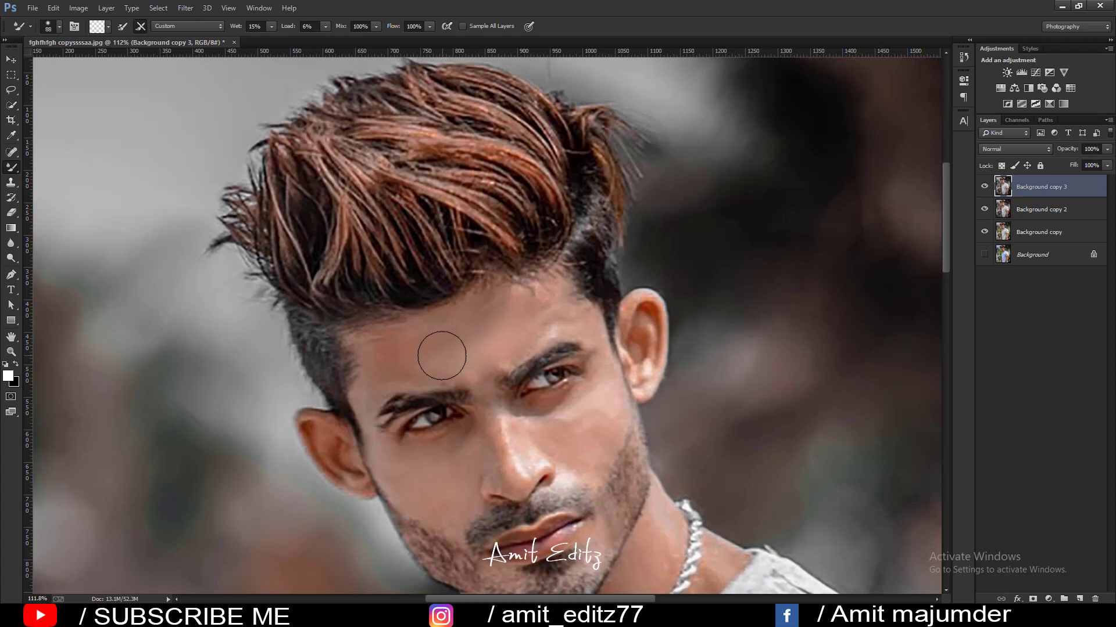
left_click(423, 357)
left_click(498, 428)
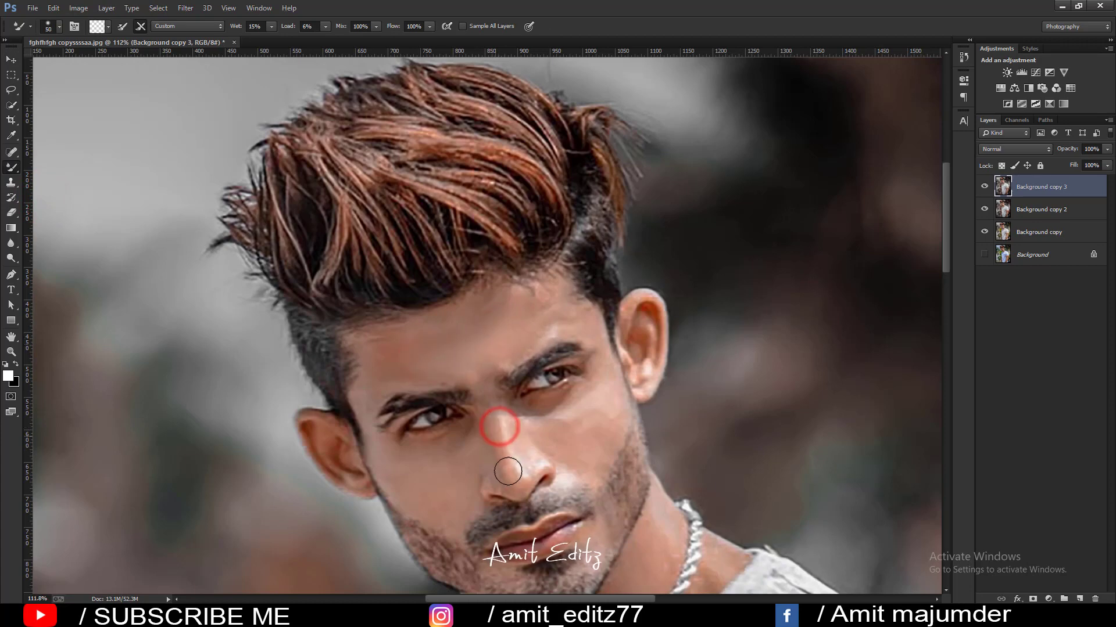
left_click_drag(523, 473, 539, 429)
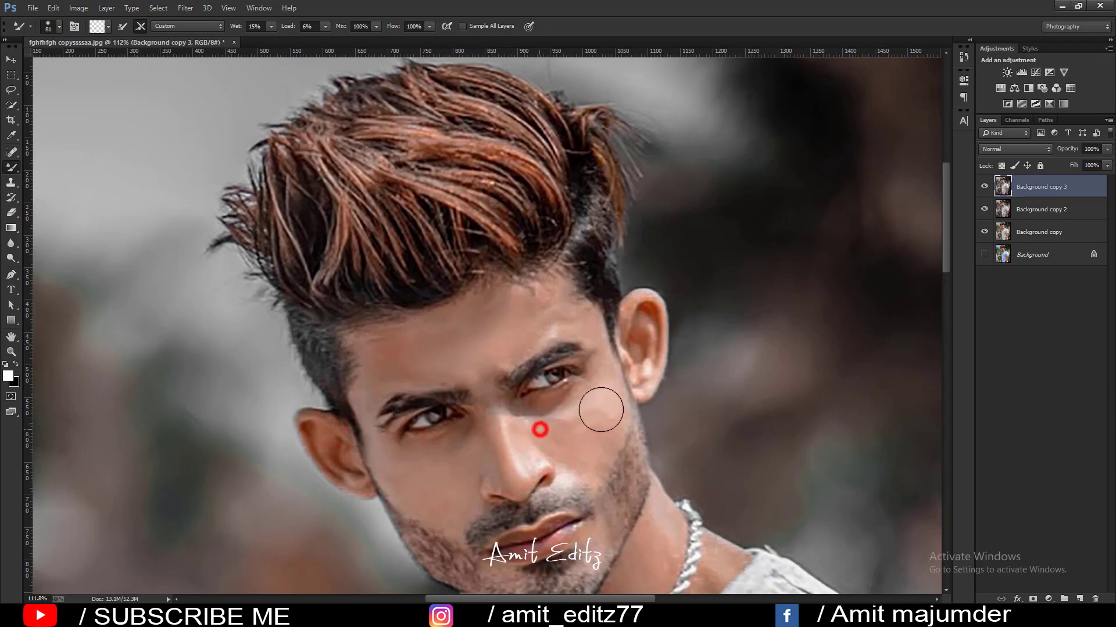
left_click_drag(601, 409, 594, 432)
left_click_drag(582, 472, 529, 445)
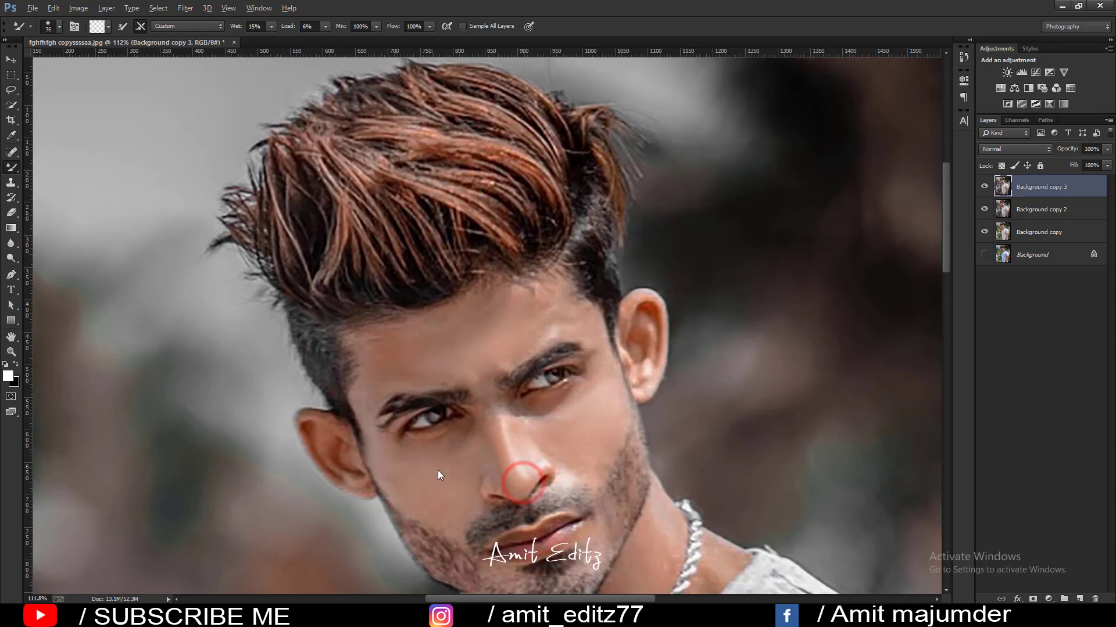
- With a smaller brush, smooth the neck beside the chain, upper arm and elbow
left_click_drag(480, 489, 459, 310)
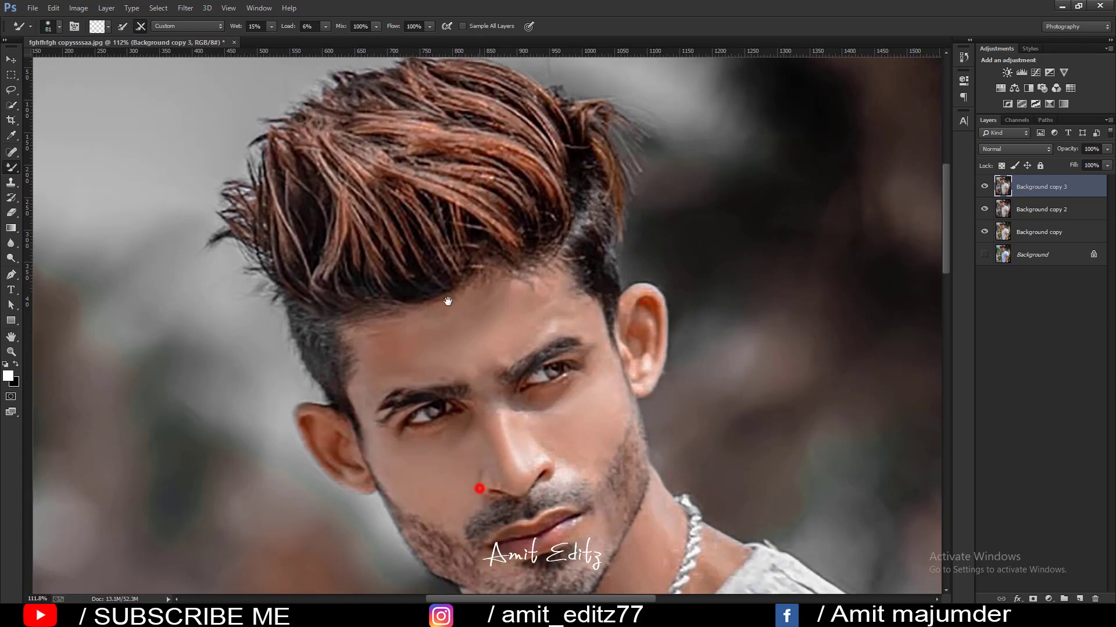
key("bracketleft")
key("bracketleft")
key("bracketleft")
left_click(602, 391)
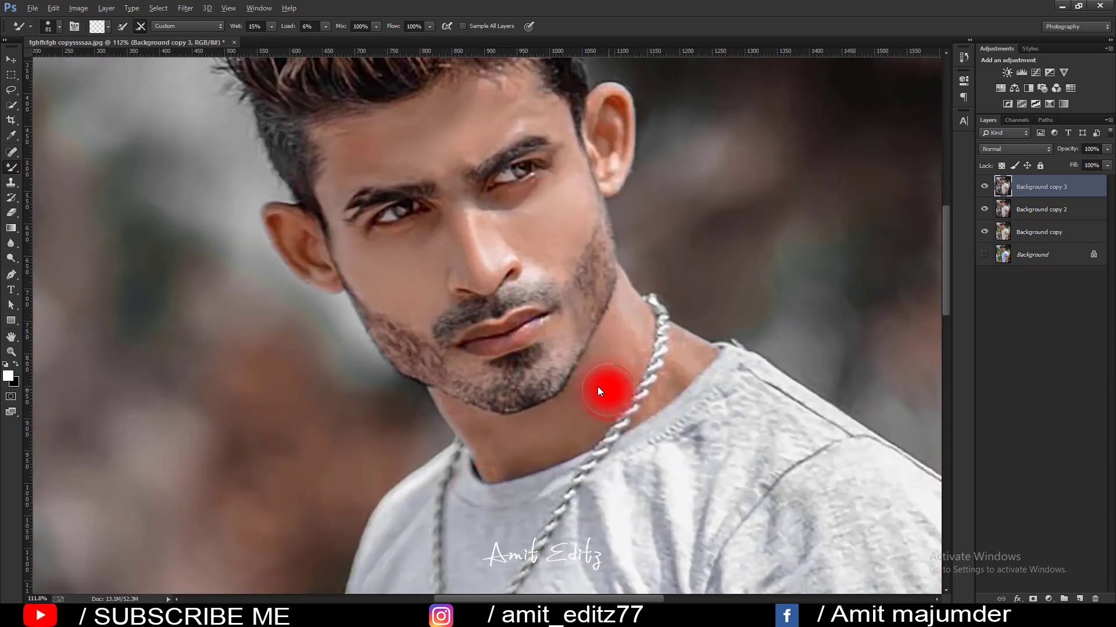
left_click(672, 388)
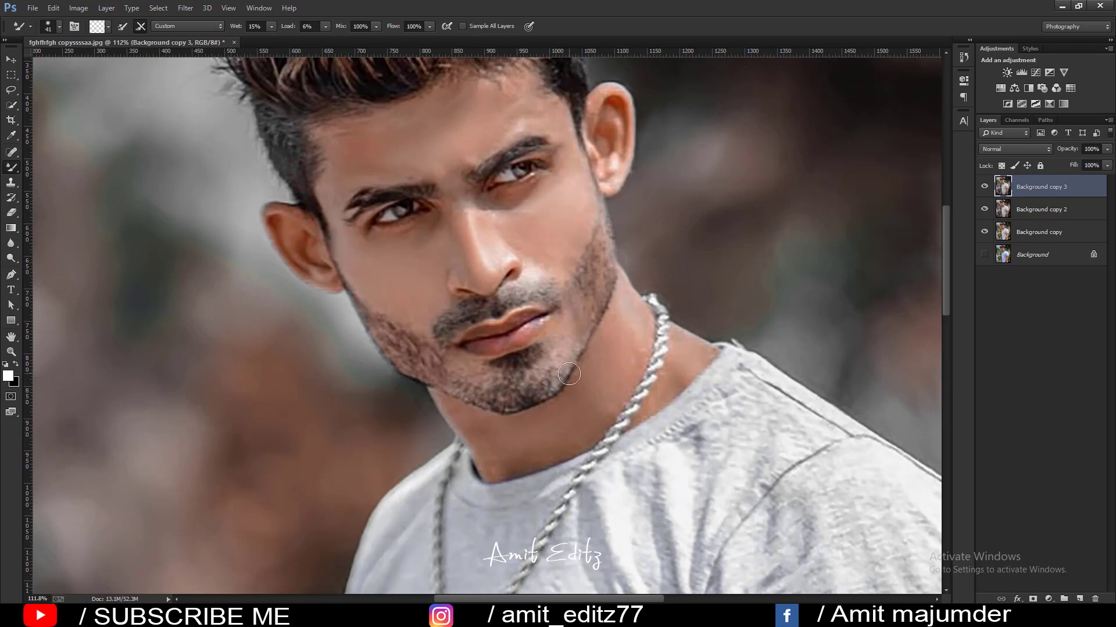
scroll(571, 376, "down", 3)
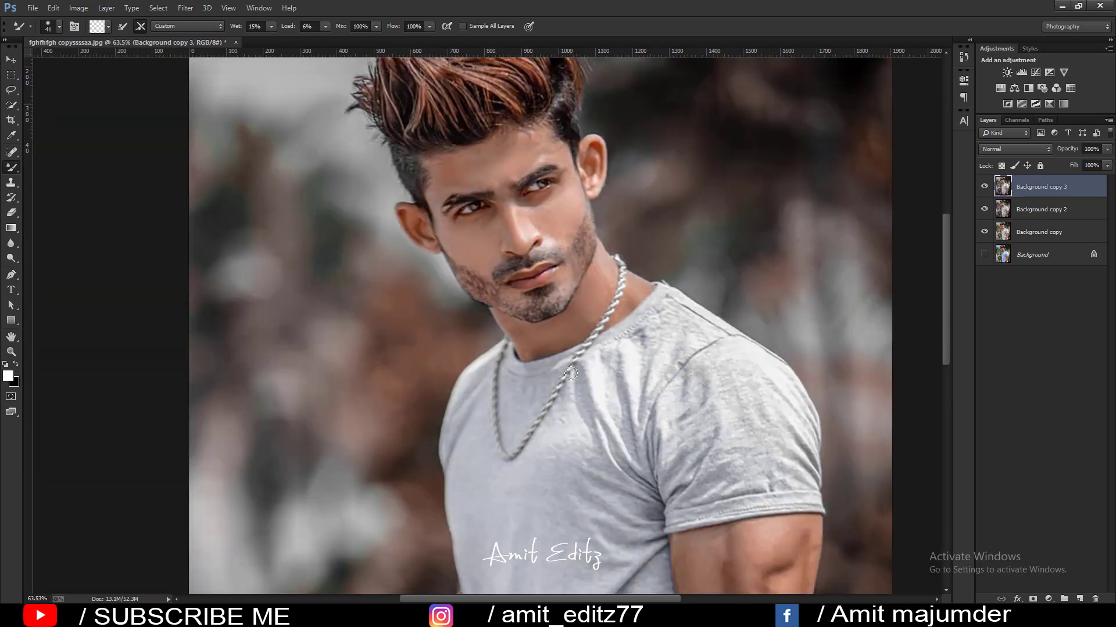
scroll(639, 378, "down", 3)
scroll(697, 390, "down", 2)
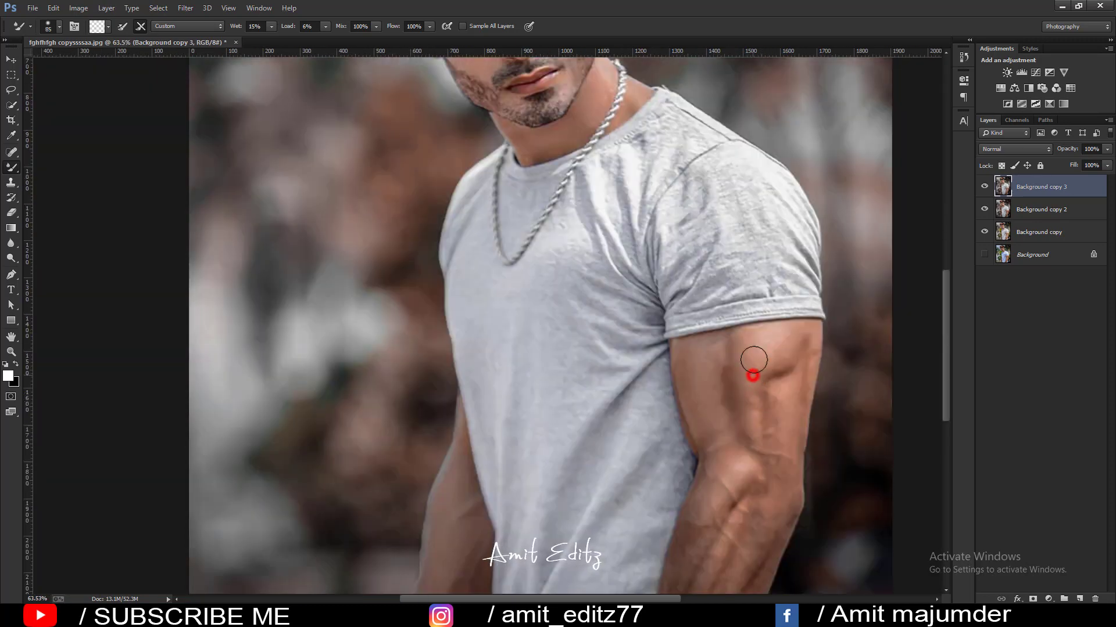
mouse_move(769, 400)
left_mouse_down()
mouse_move(752, 372)
mouse_move(729, 365)
left_mouse_up()
left_click_drag(731, 479, 731, 473)
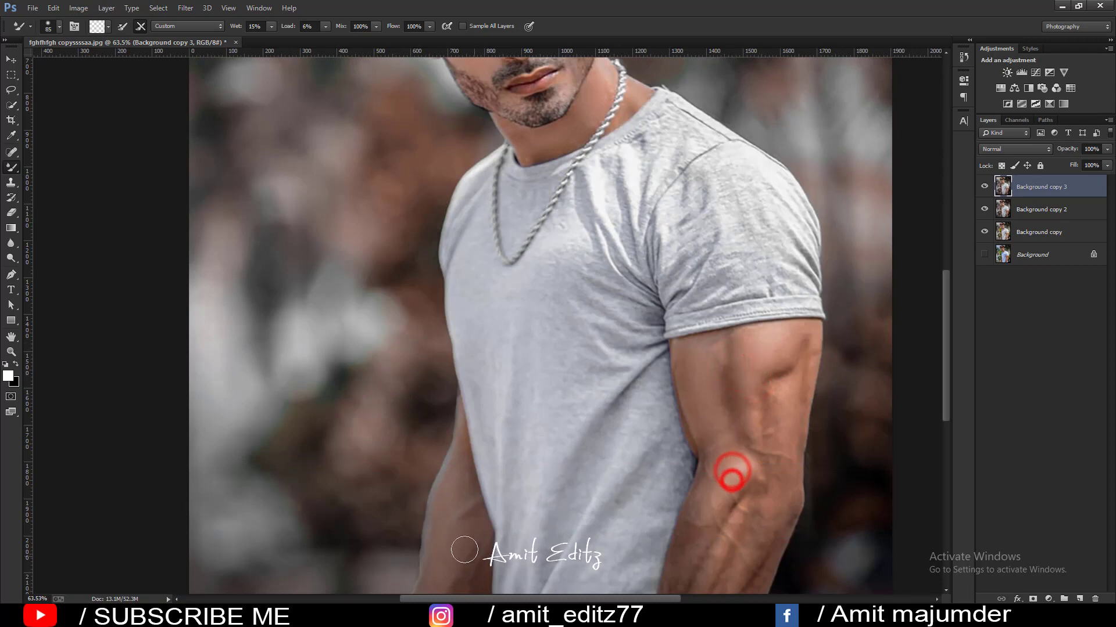
left_click(465, 505)
scroll(494, 442, "down", 4)
scroll(590, 269, "up", 1)
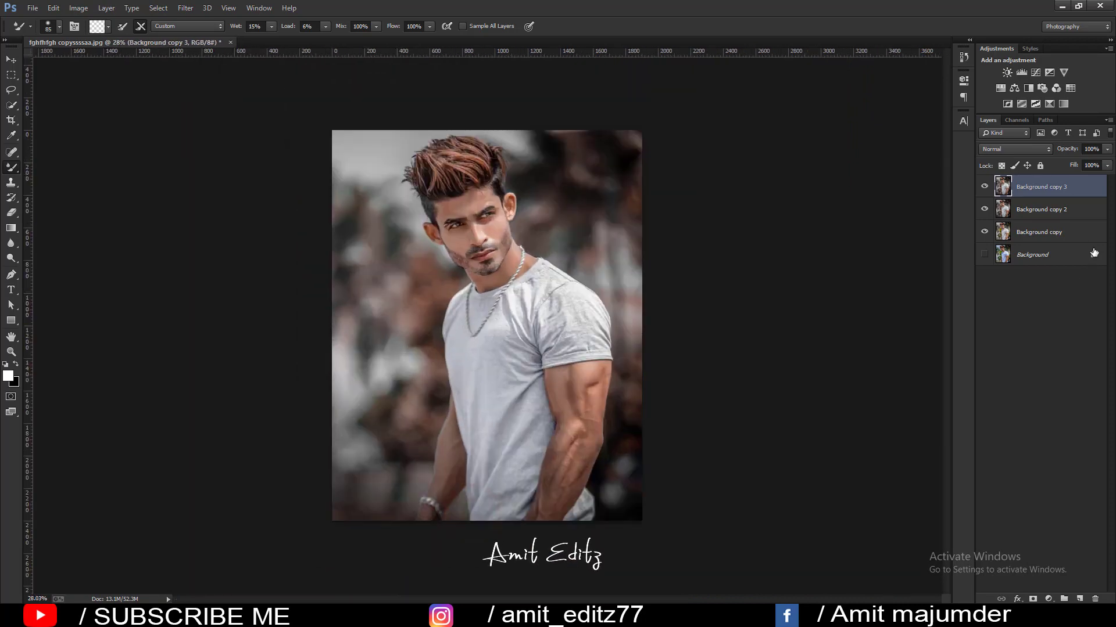
- Duplicate the layer as Background copy 4 and add a -17 vignette in Camera Raw
left_click_drag(1065, 188, 1079, 599)
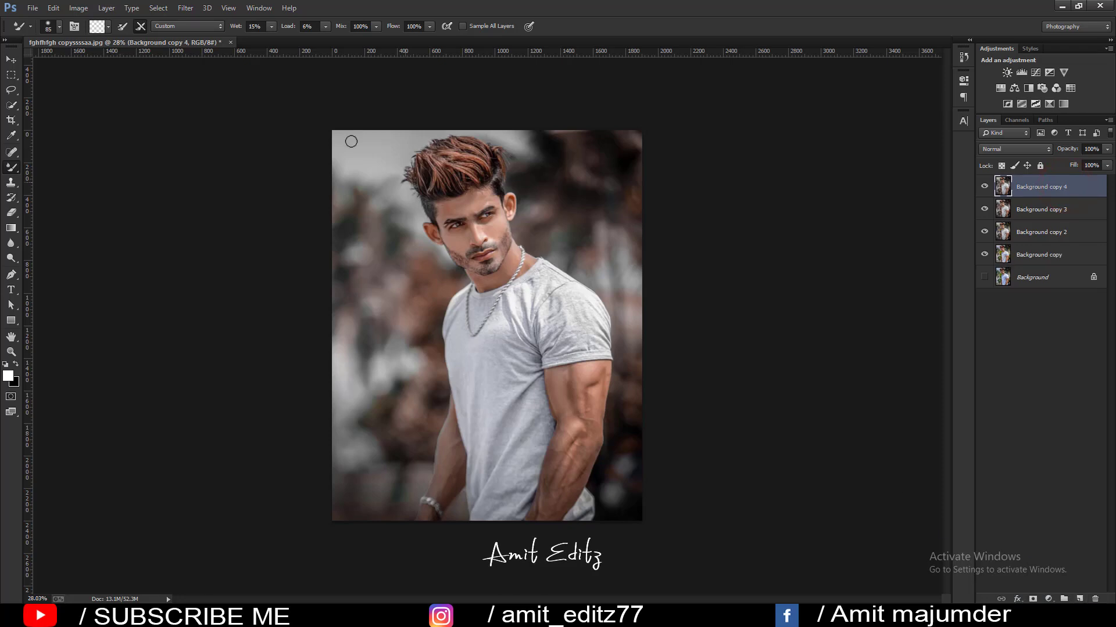
left_click(185, 8)
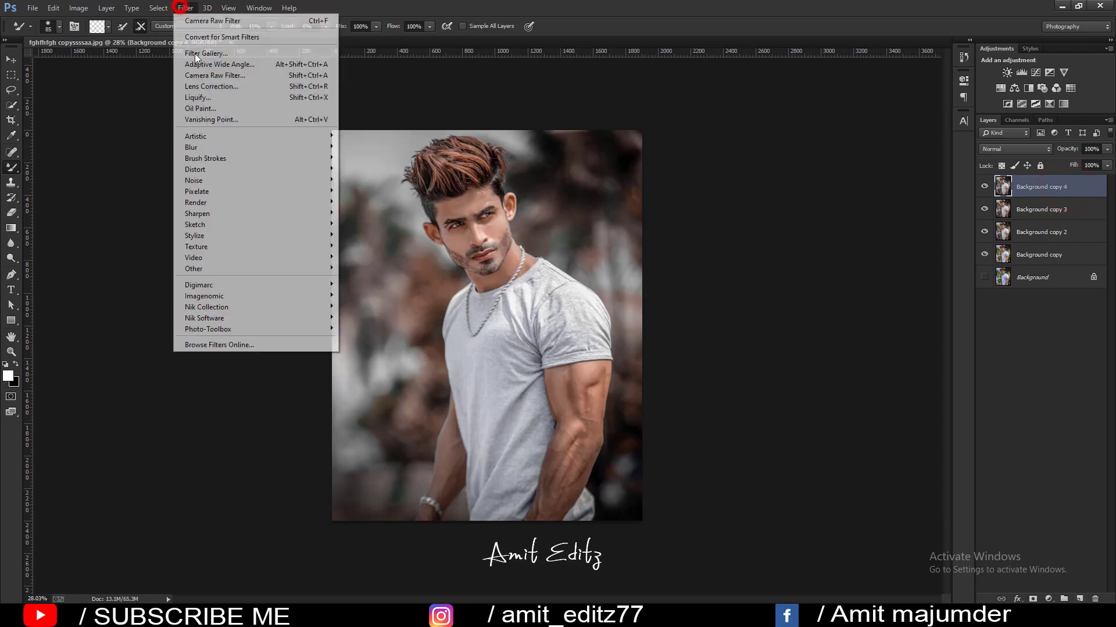
left_click(214, 75)
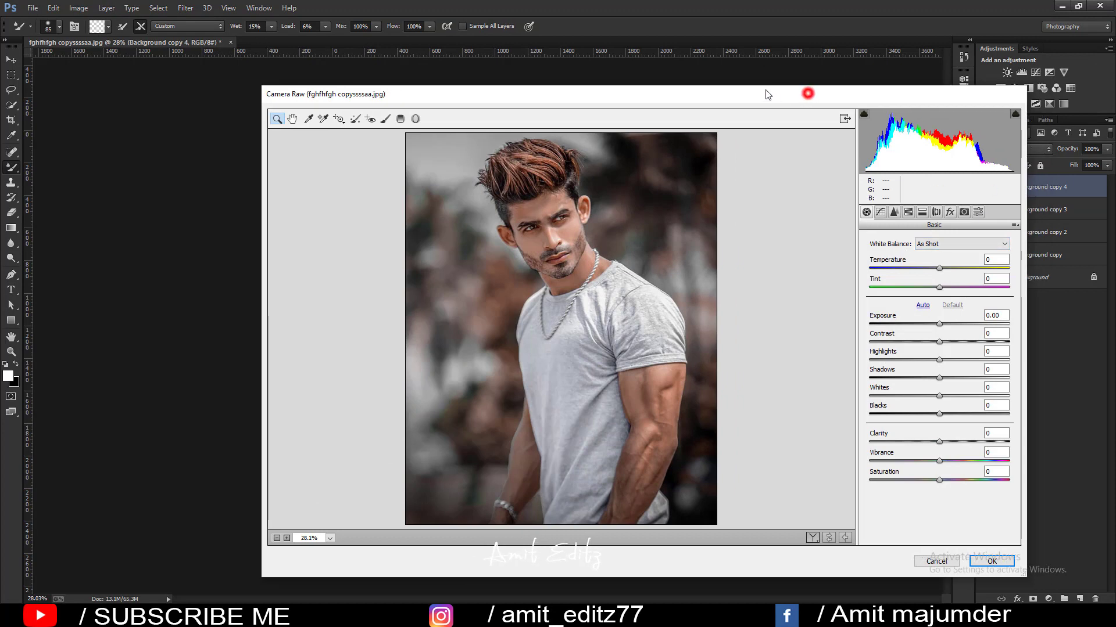
left_click_drag(812, 96, 764, 92)
left_click(916, 207)
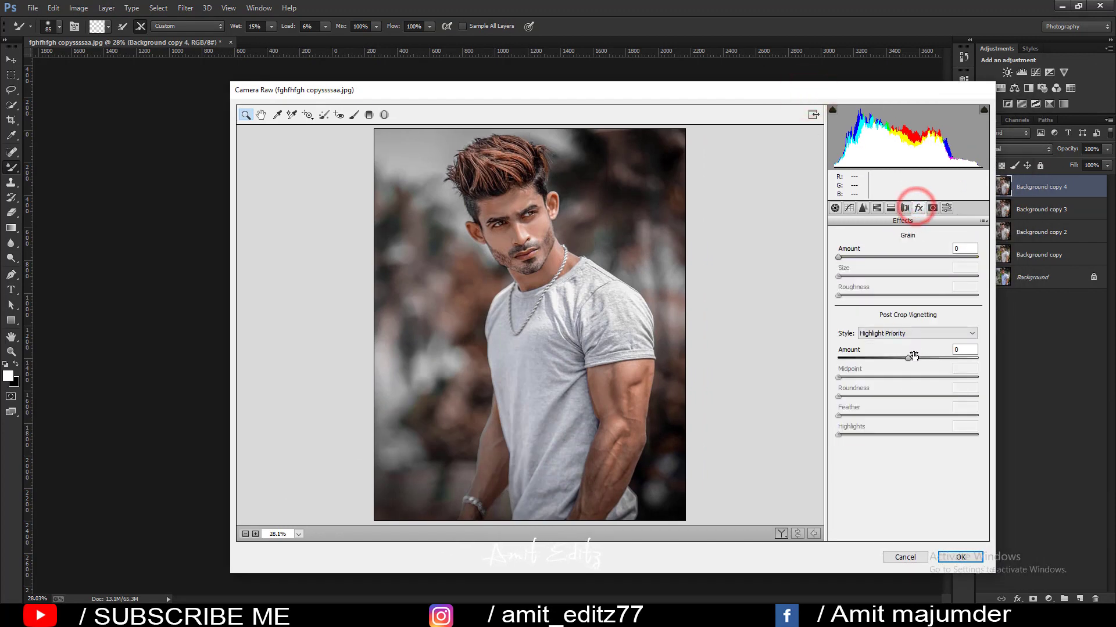
mouse_move(908, 358)
left_mouse_down()
mouse_move(897, 358)
mouse_move(901, 378)
left_mouse_up()
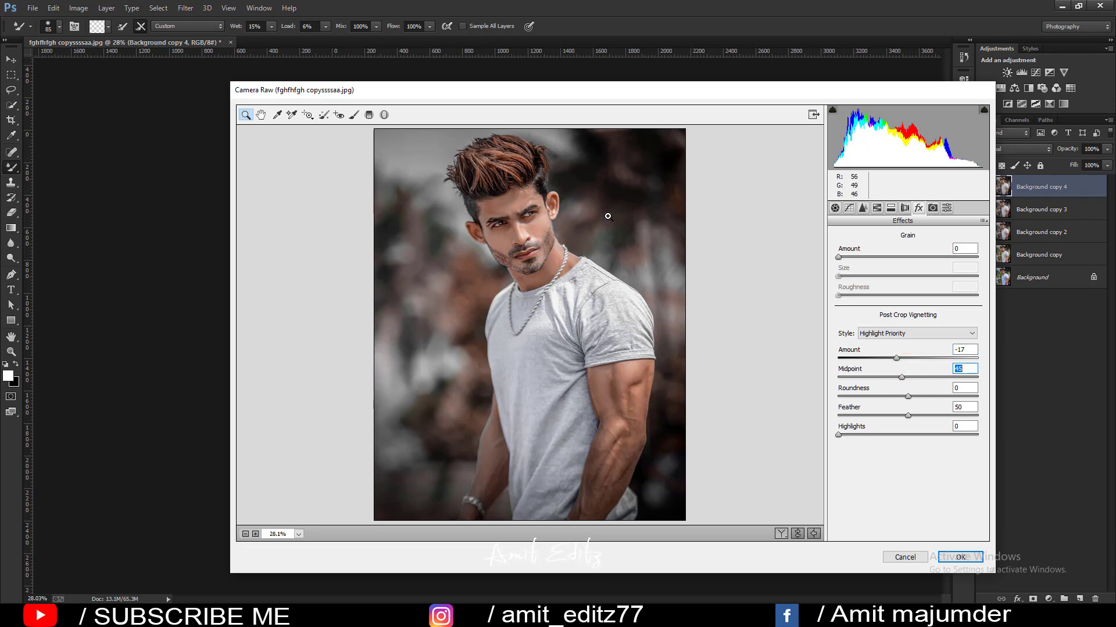
- Split-tone with highlights hue 42, saturation 3, and shadows hue 51
left_click(891, 207)
left_click(854, 254)
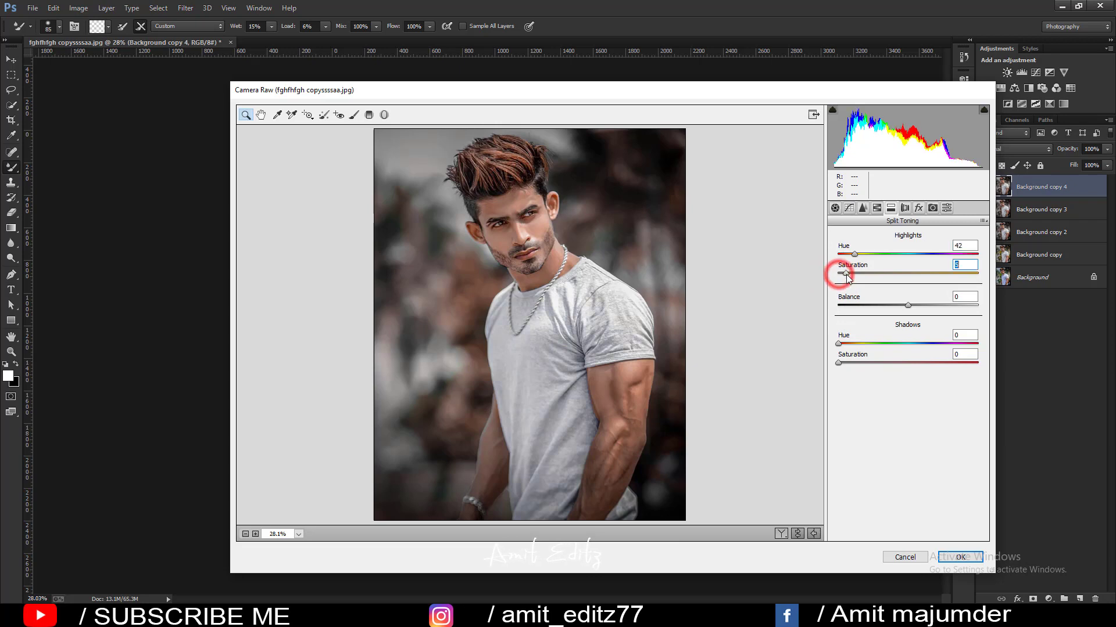
left_click_drag(842, 276, 846, 276)
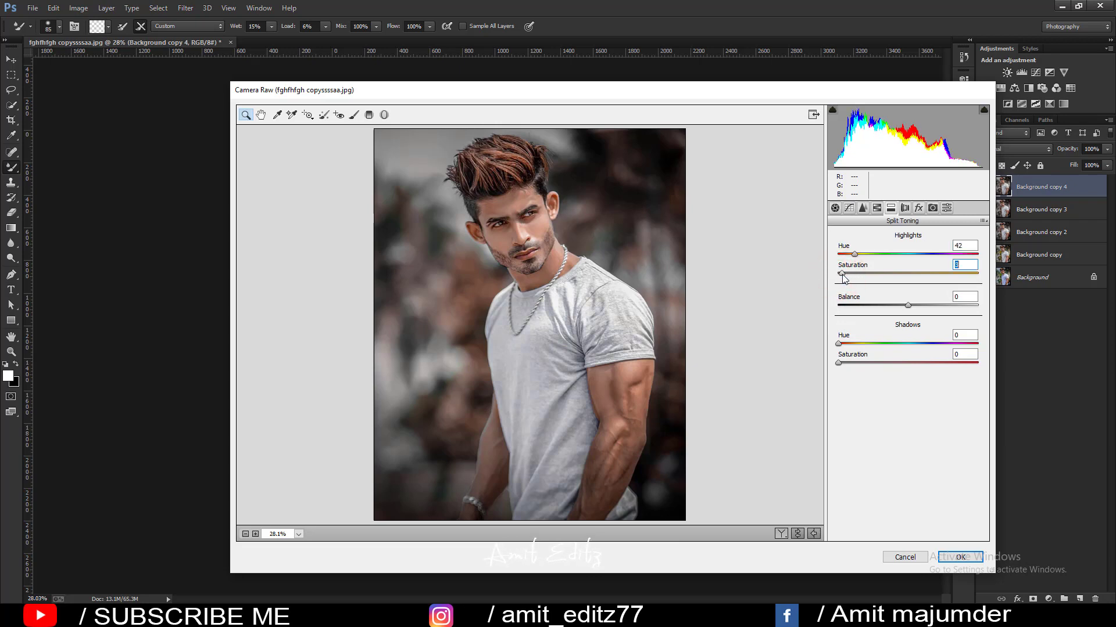
left_click_drag(847, 348, 856, 344)
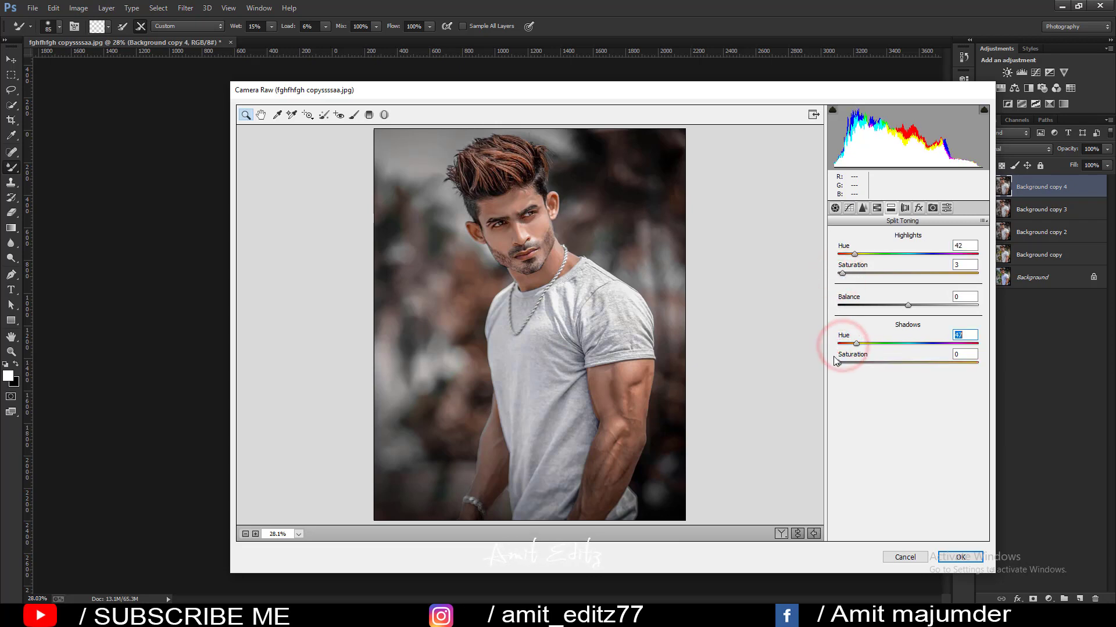
left_click(838, 363)
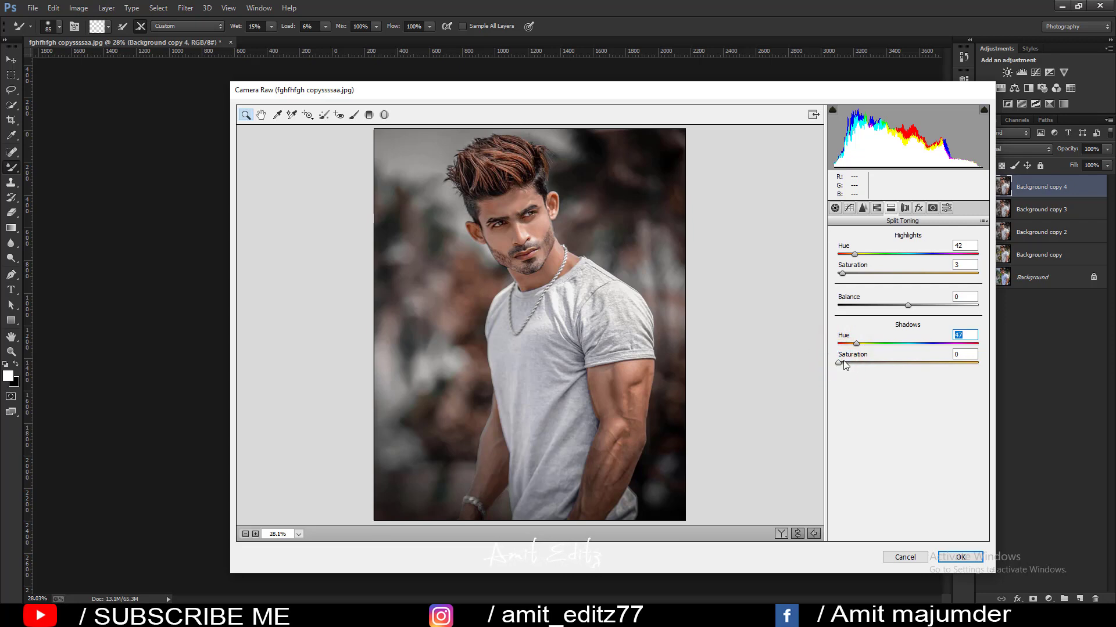
mouse_move(856, 344)
left_mouse_down()
mouse_move(918, 344)
mouse_move(885, 344)
left_mouse_up()
left_click(858, 343)
- Lift the tone curve Highlights to +18 and apply the Camera Raw edits
left_click(835, 208)
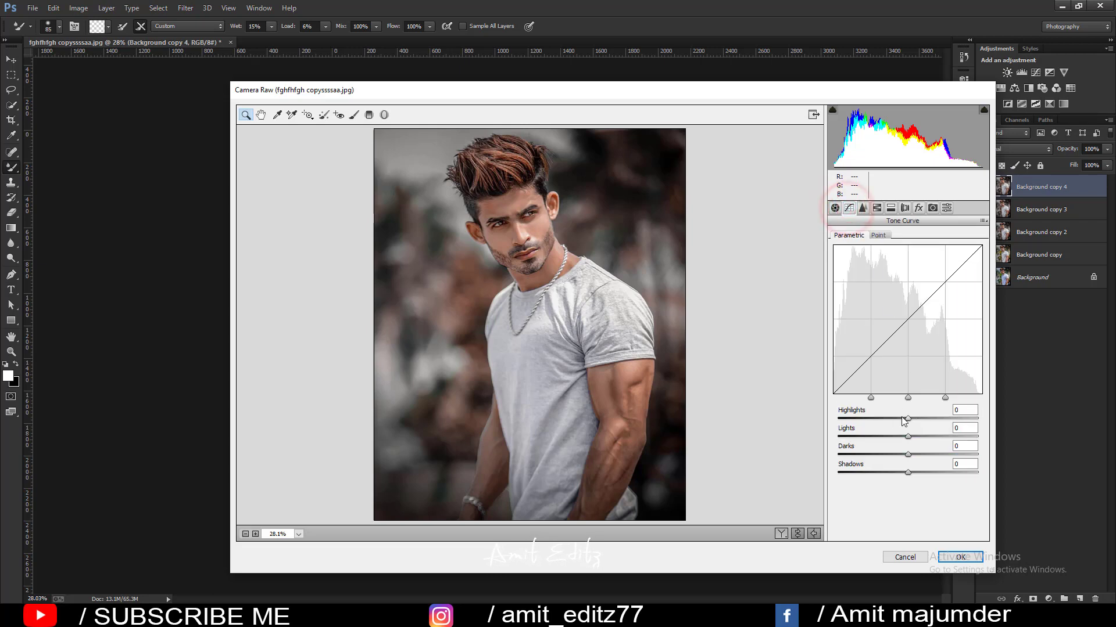
left_click_drag(906, 418, 920, 419)
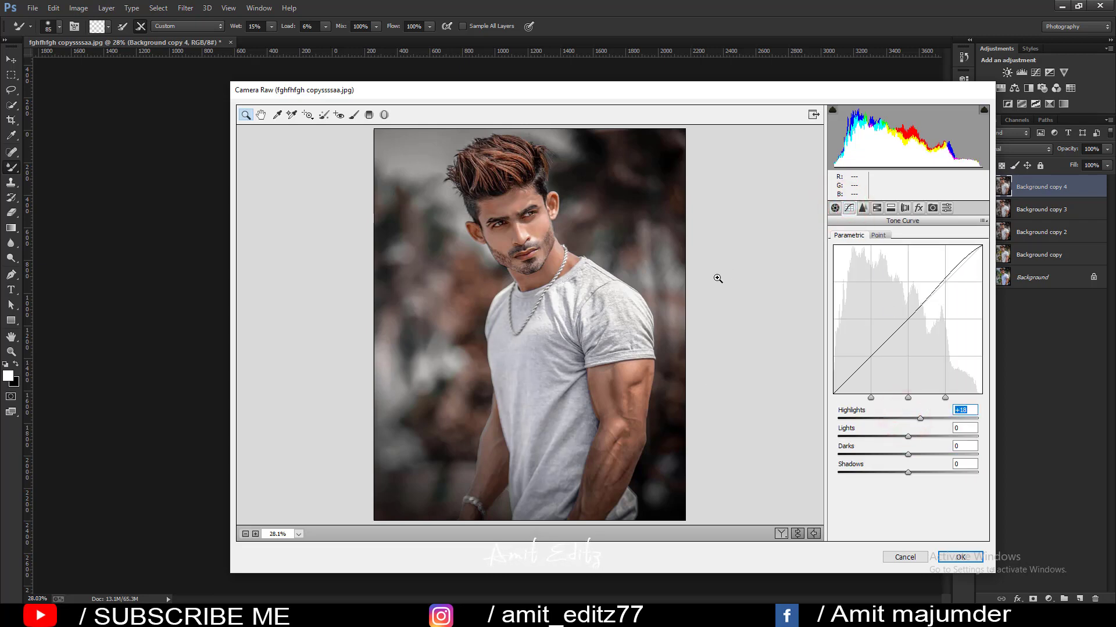
left_click(956, 556)
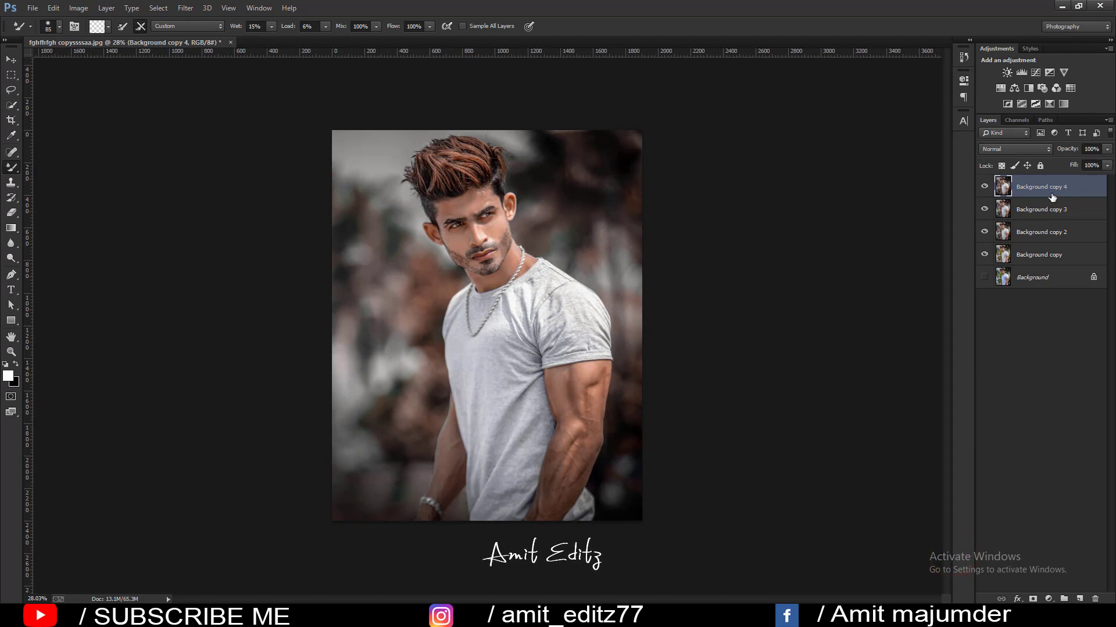
- Duplicate the layer as Background copy 5 and dodge the nose bridge with a 24 px brush
left_click_drag(1045, 187, 1078, 598)
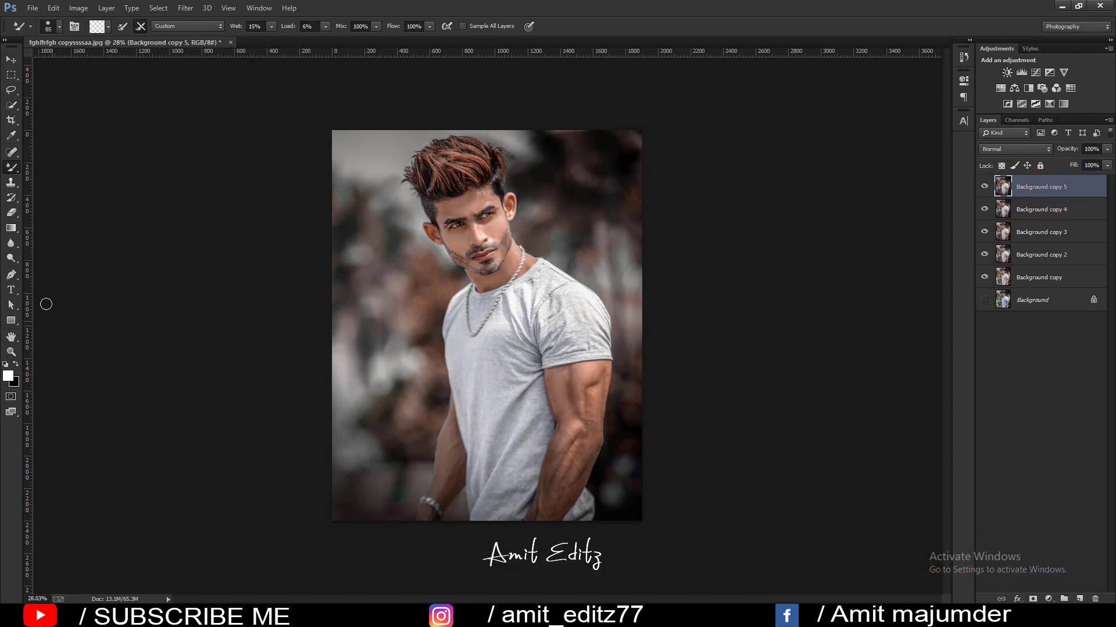
left_click(11, 259)
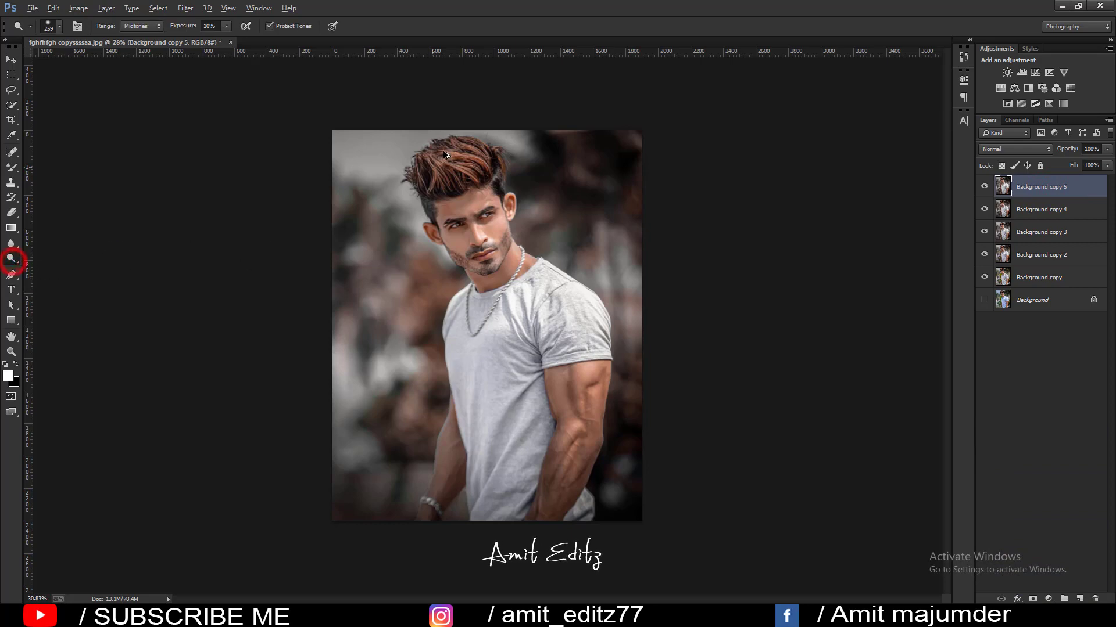
scroll(489, 232, "up", 3)
scroll(489, 233, "up", 3)
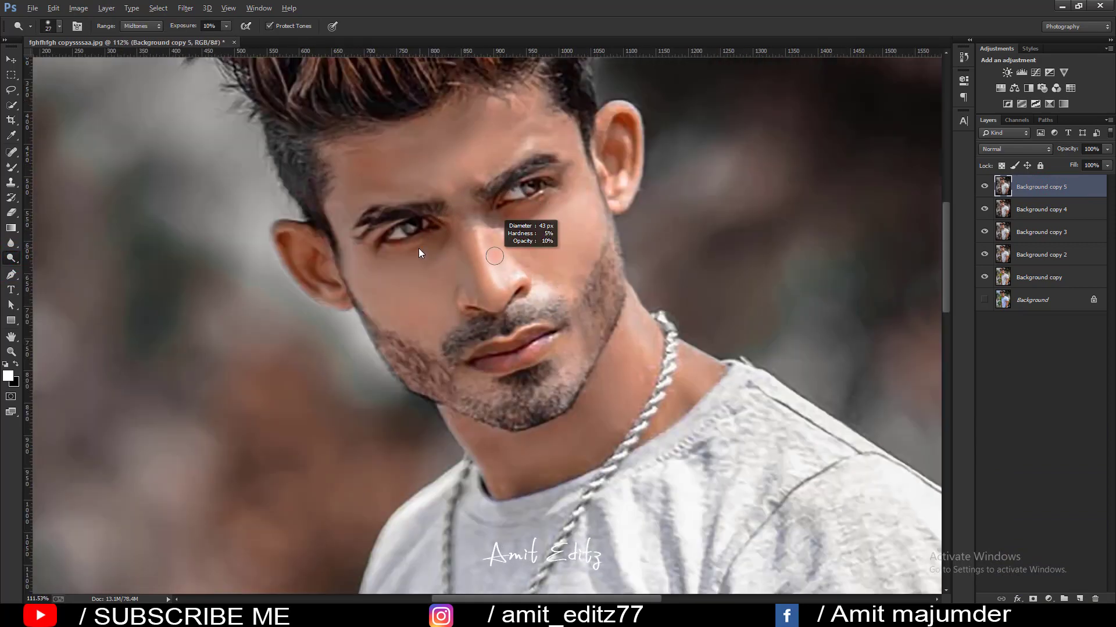
left_click_drag(471, 262, 476, 244)
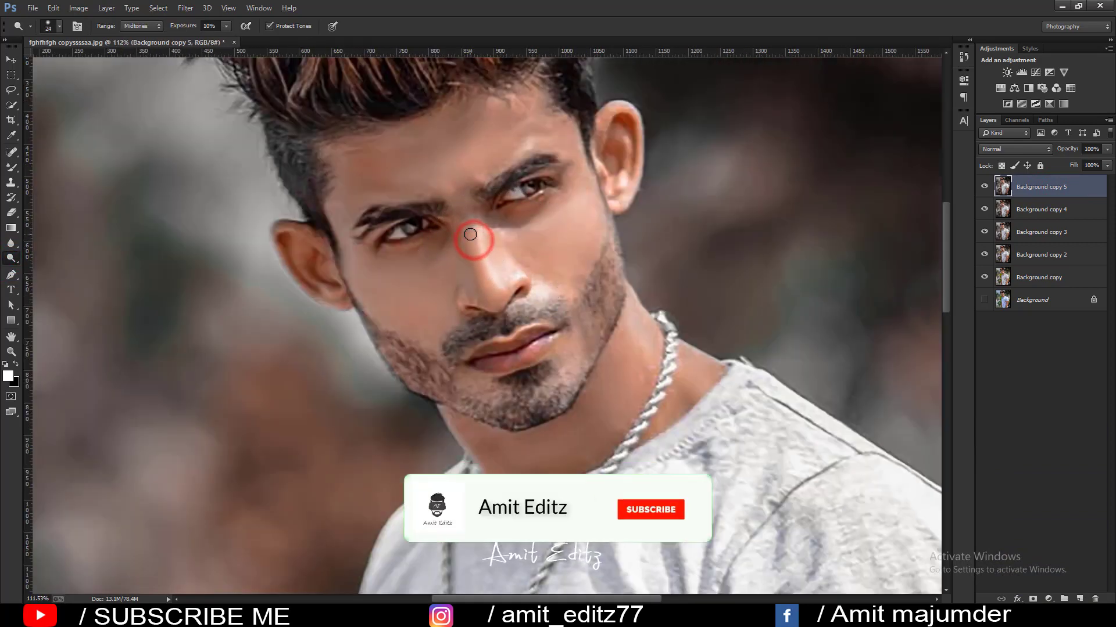
left_click(480, 250)
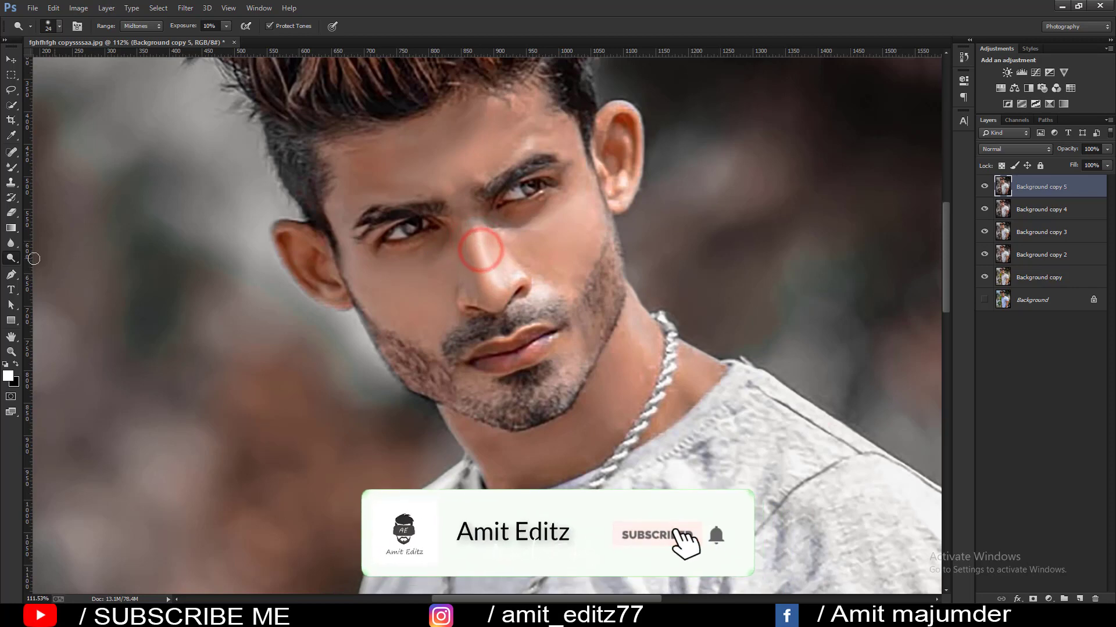
- Switch to the Burn tool and darken the nose bridge and the cheek near the ear
right_click(11, 259)
left_click(41, 270)
left_click_drag(536, 265, 505, 258)
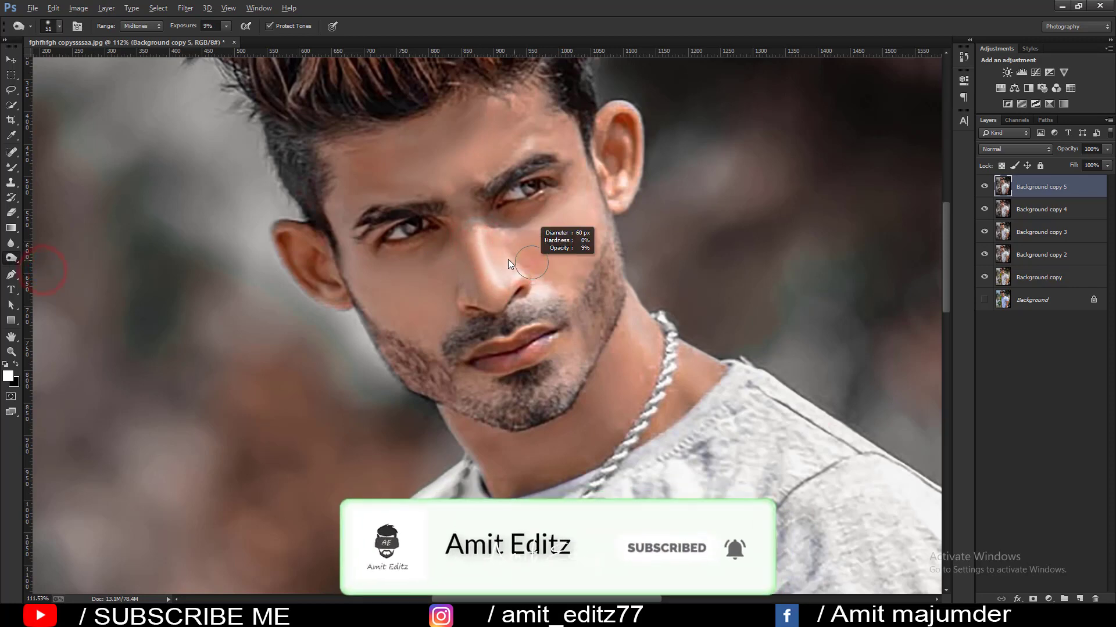
left_click(466, 244)
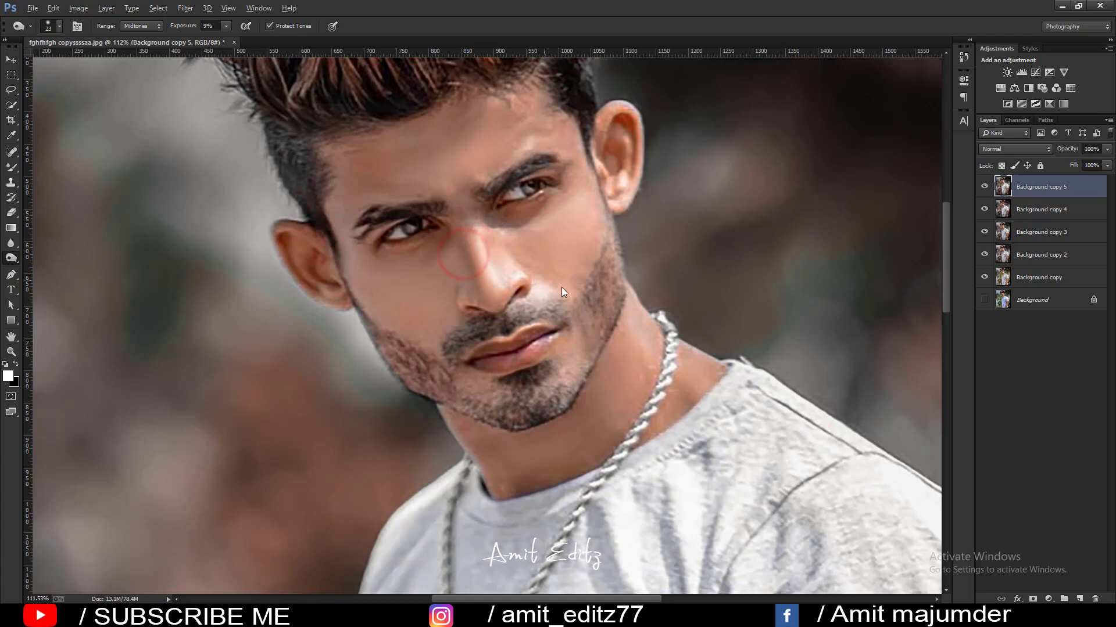
left_click_drag(543, 284, 552, 286)
left_click_drag(428, 298, 419, 296)
left_click(367, 300)
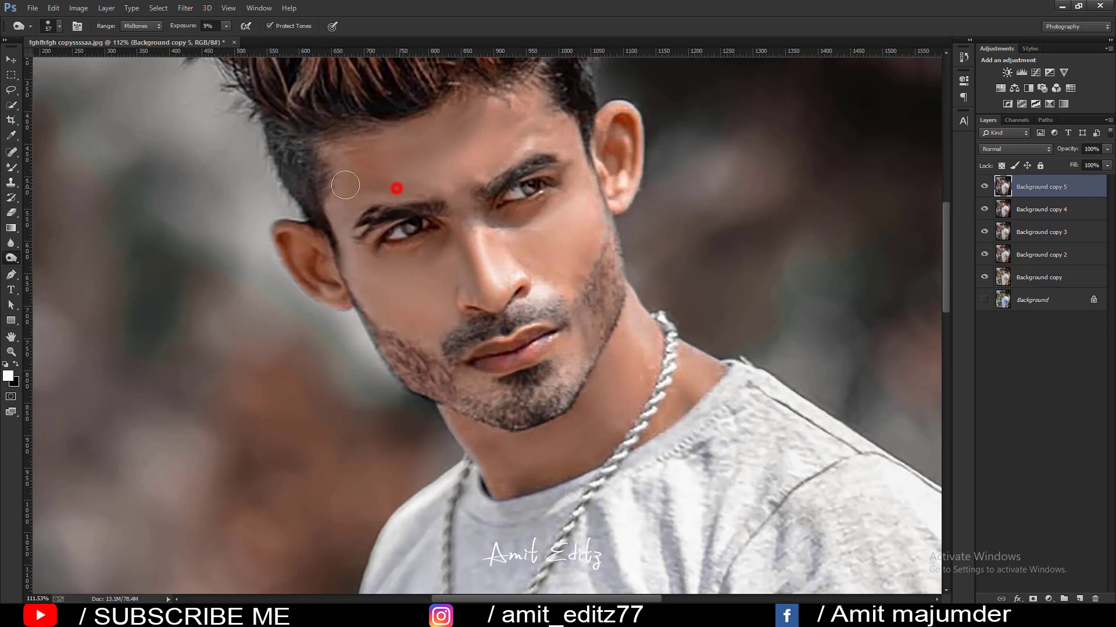
- Resize the burn brush and darken the shadow down the side of the nose
left_click_drag(498, 244, 486, 233)
left_click_drag(483, 234, 488, 233)
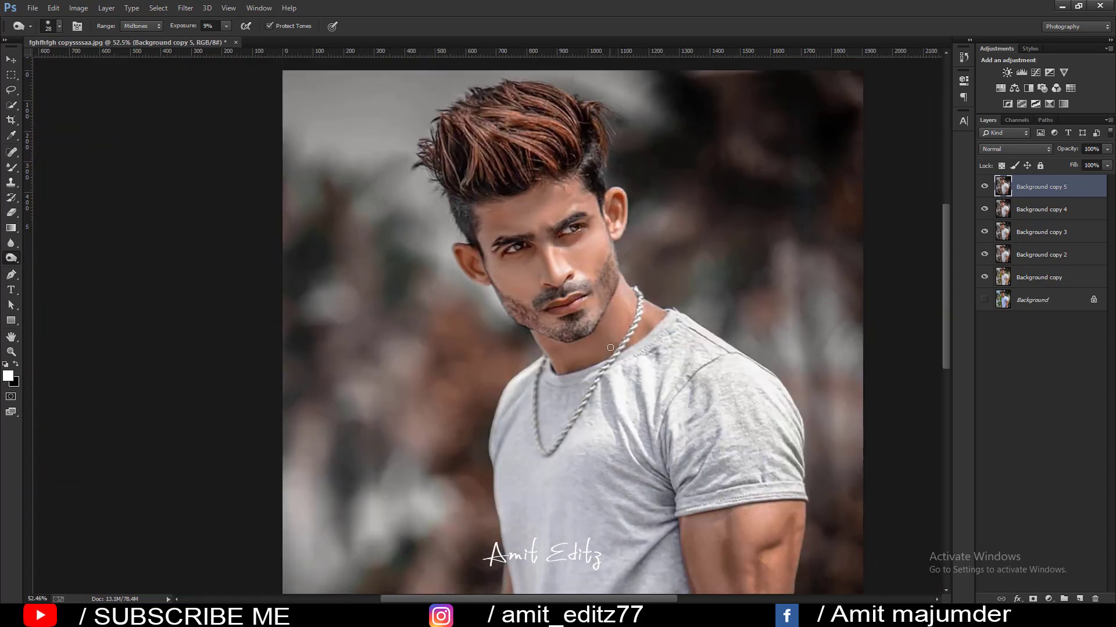
scroll(561, 156, "up", 2)
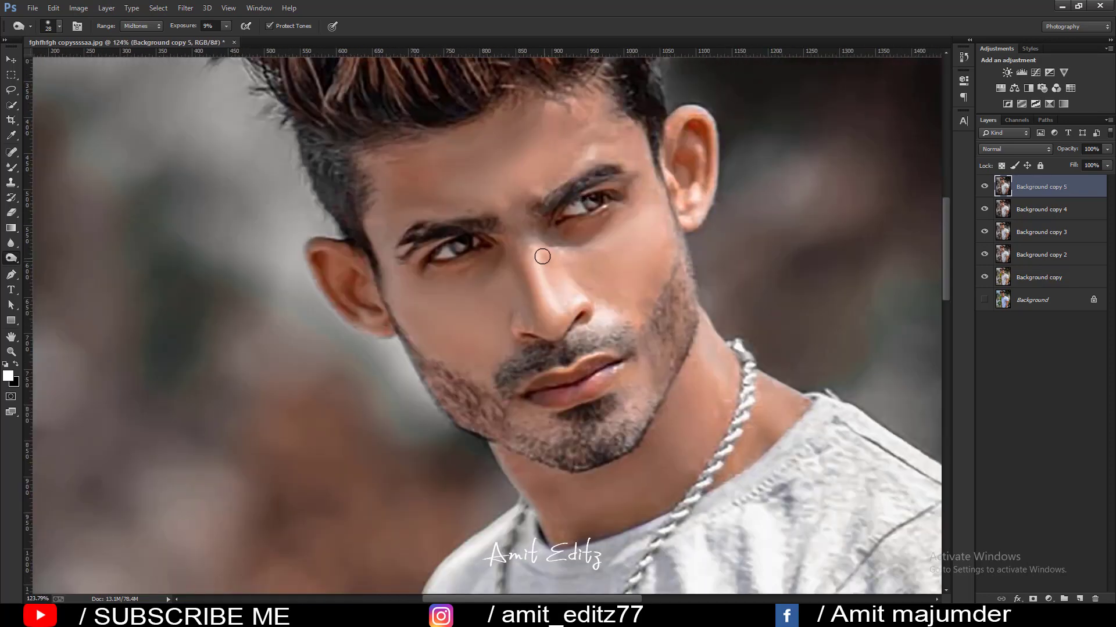
left_click_drag(545, 280, 558, 309)
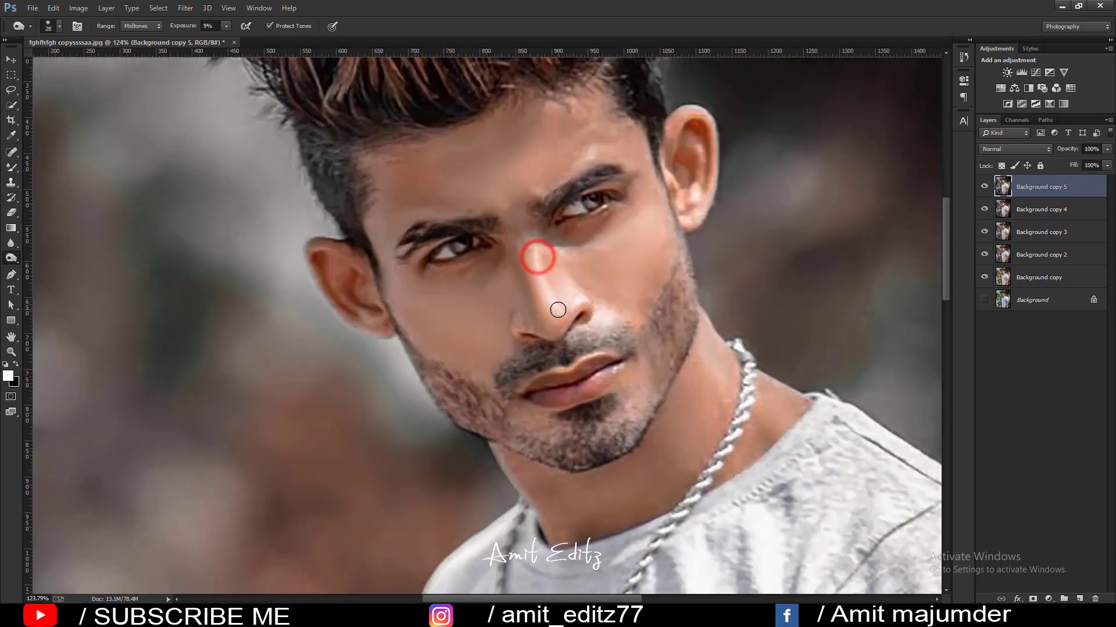
- Switch to the Dodge tool and brighten between the eyes and along the nose bridge
right_click(11, 258)
left_click(52, 257)
left_click(533, 252)
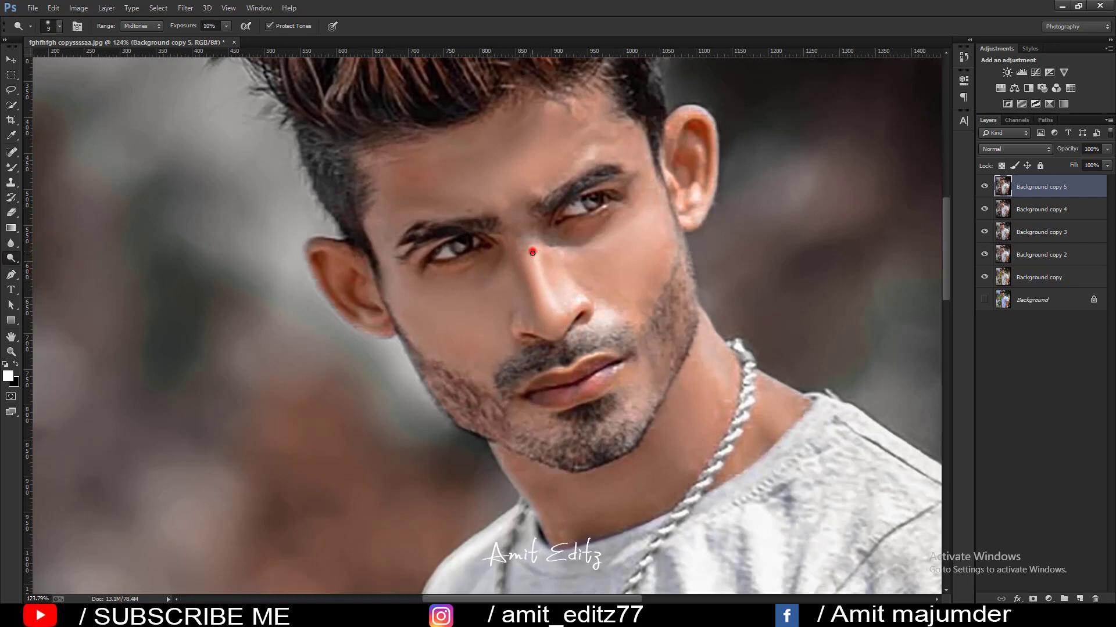
left_click_drag(532, 253, 527, 259)
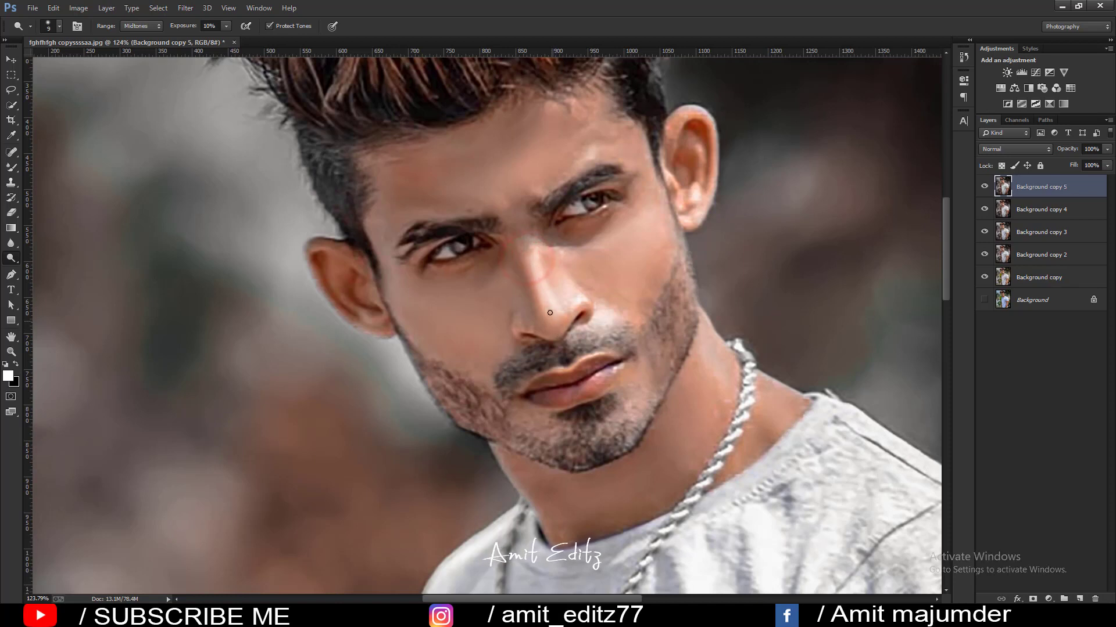
key("bracketright")
key("bracketright")
key("bracketright")
left_click_drag(552, 317, 525, 254)
- Zoom out and fit the whole photo in the window
scroll(561, 332, "down", 3)
scroll(597, 253, "down", 3)
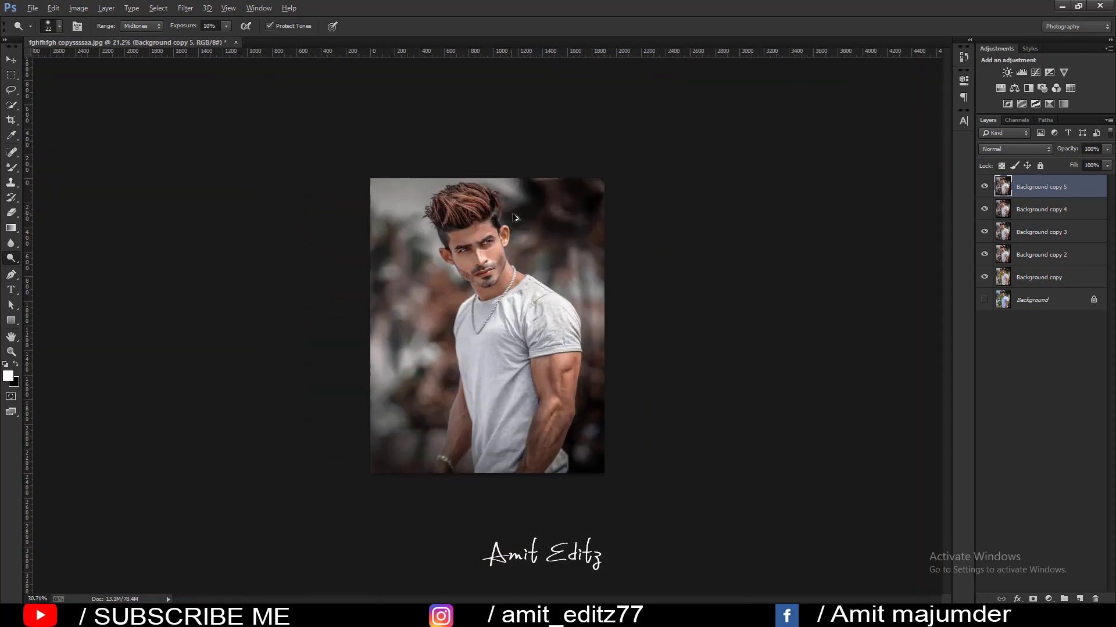
scroll(515, 218, "up", 2)
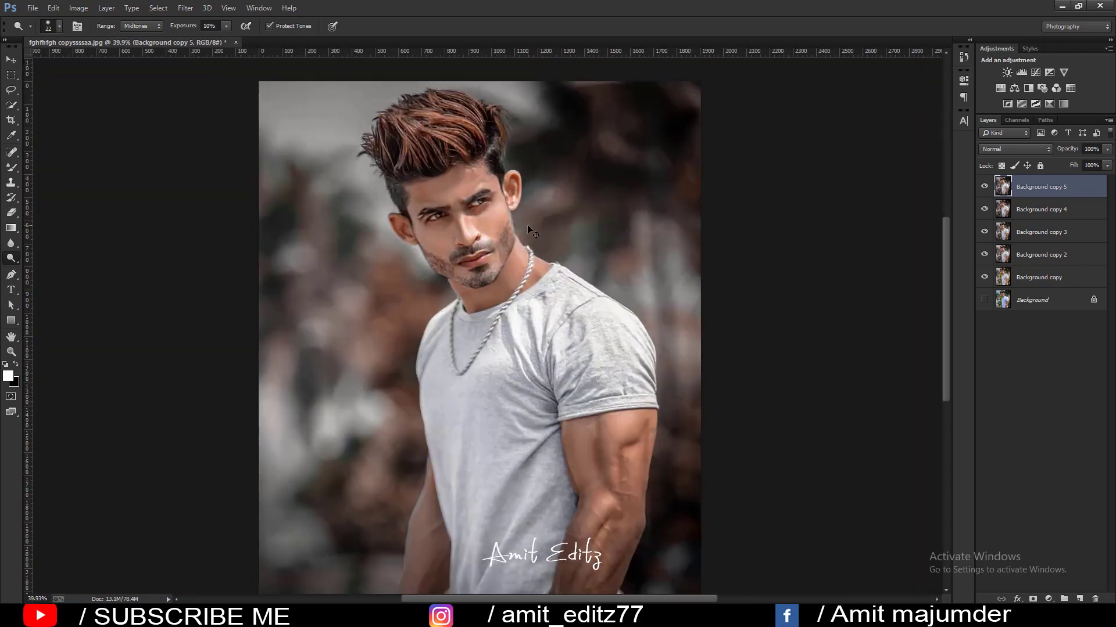
scroll(497, 229, "up", 2)
scroll(498, 228, "up", 1)
scroll(498, 228, "up", 1)
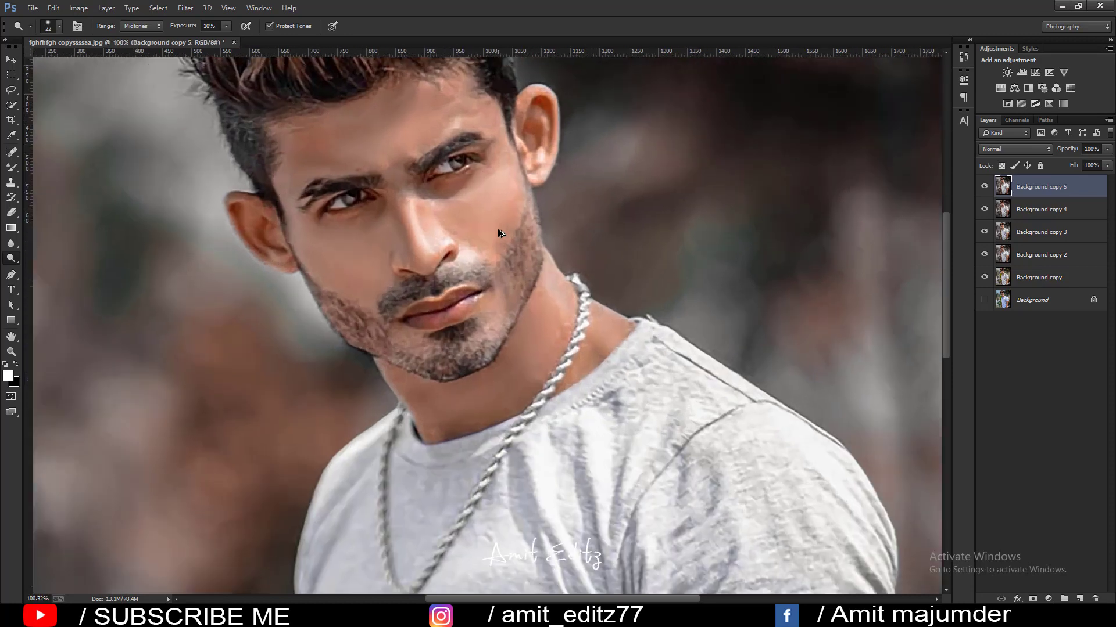
key("ctrl+0")
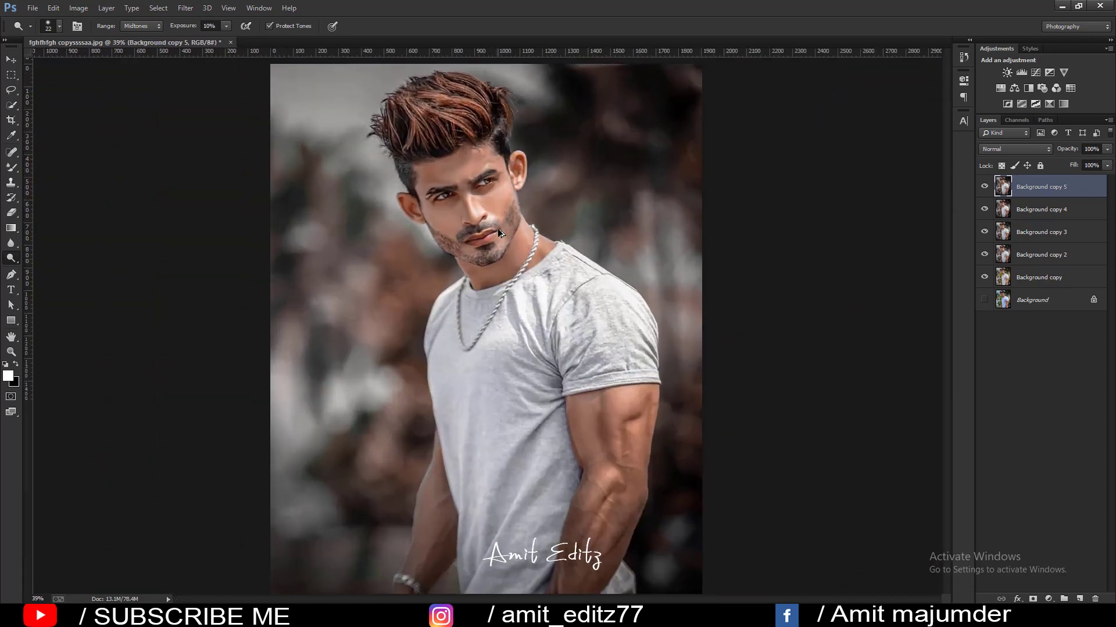
scroll(497, 228, "down", 1)
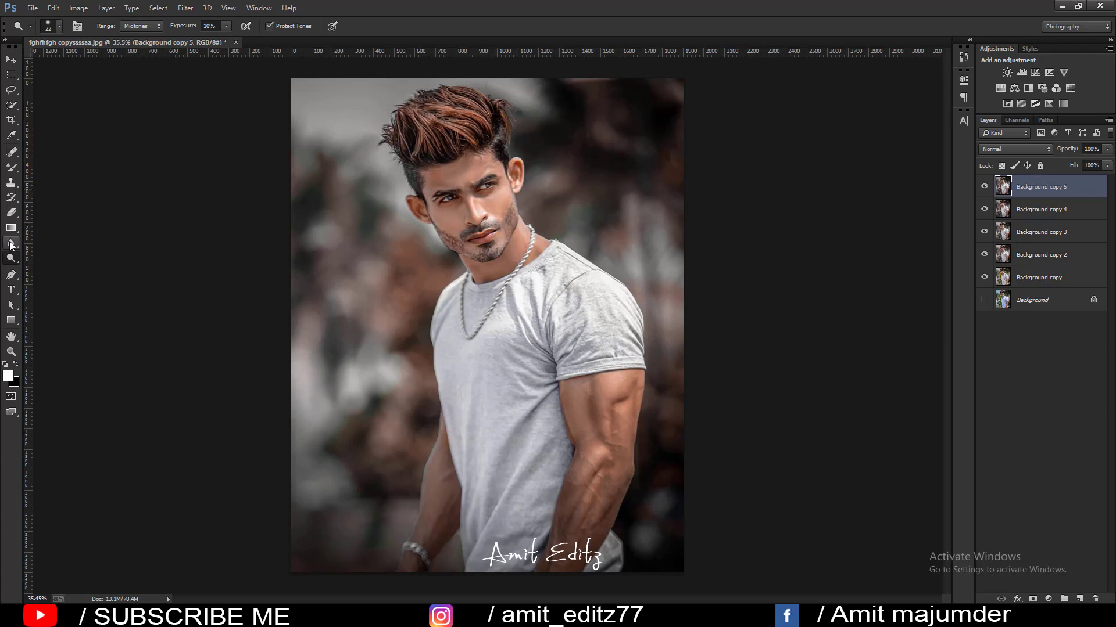
- Enlarge the dodge brush and brighten the forehead, under-eye area and cheek
right_click(14, 259)
left_click(43, 257)
scroll(42, 256, "up", 5)
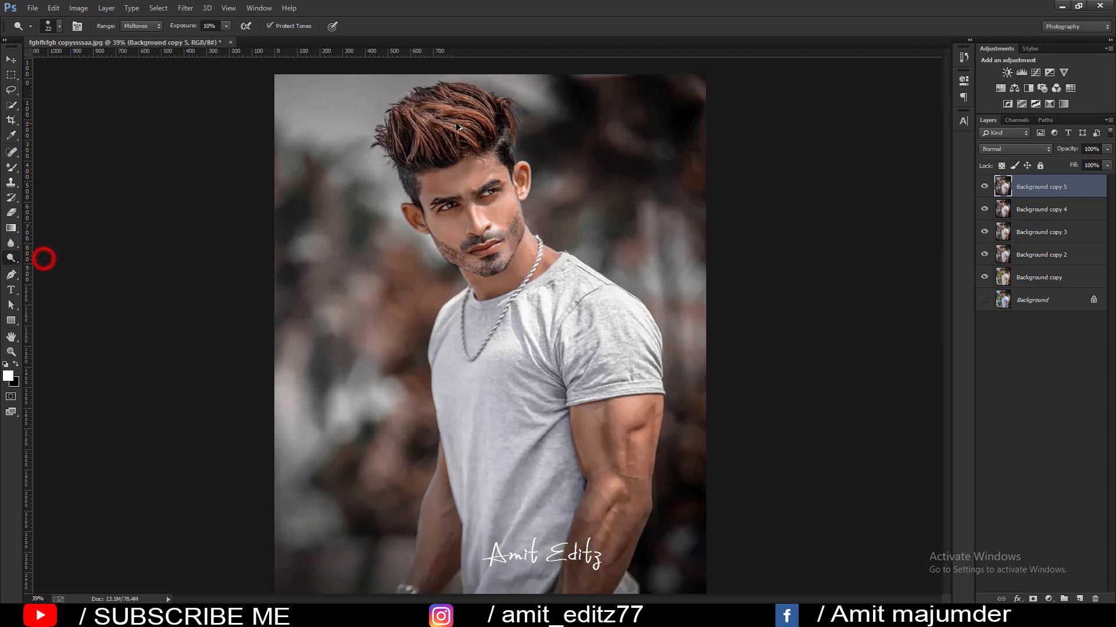
left_click_drag(436, 250, 503, 222)
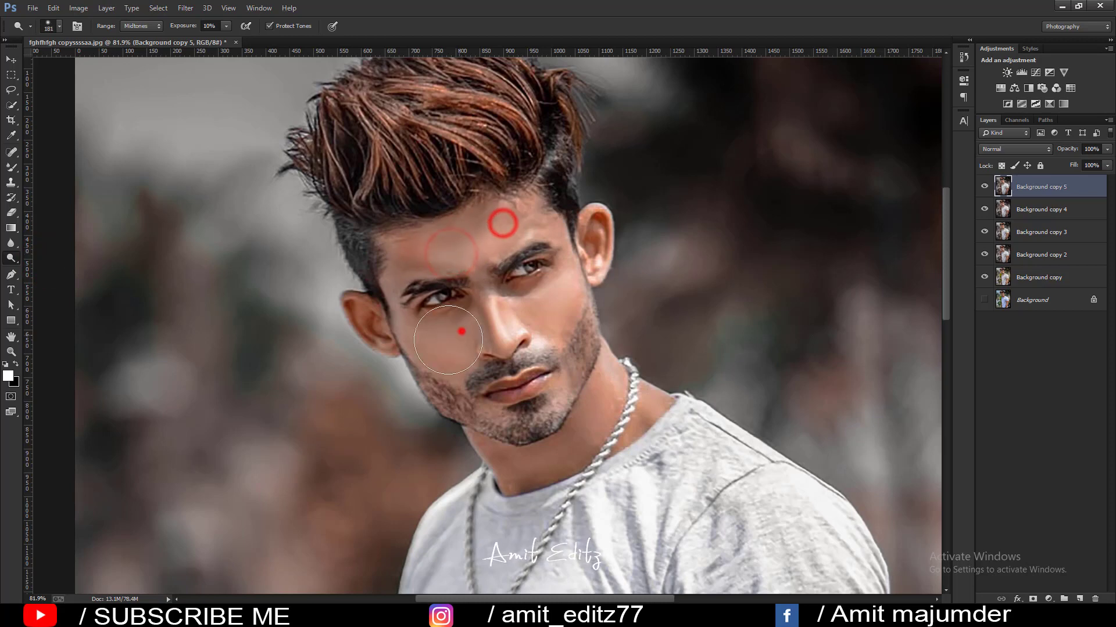
mouse_move(461, 332)
left_mouse_down()
mouse_move(433, 342)
mouse_move(459, 349)
left_mouse_up()
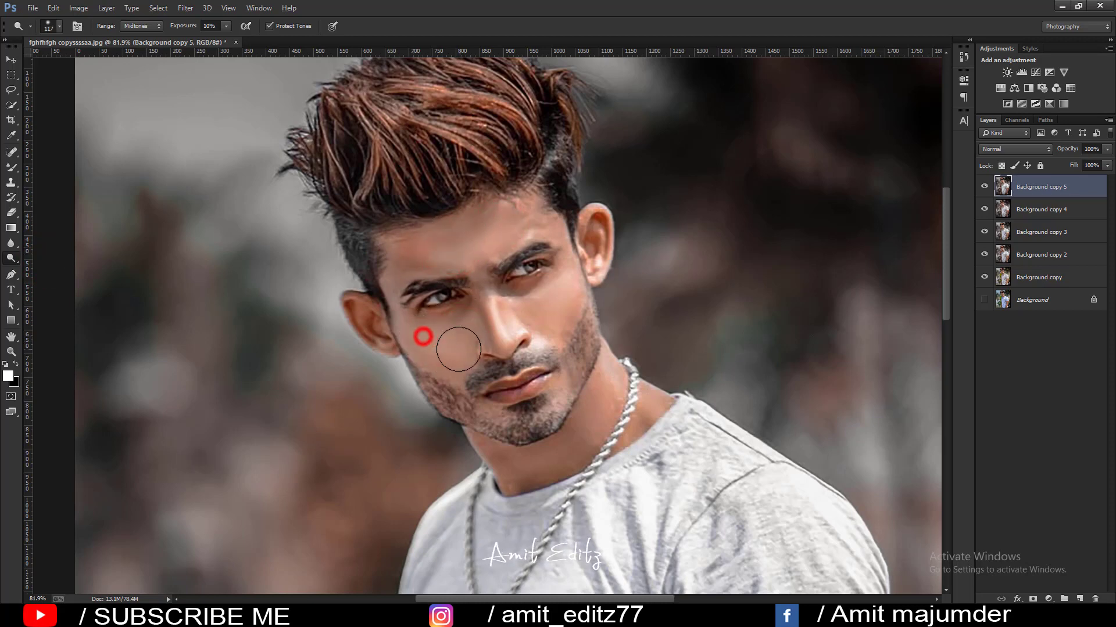
left_click(543, 304)
- Dodge three highlight spots on the arm muscles
scroll(566, 266, "down", 2)
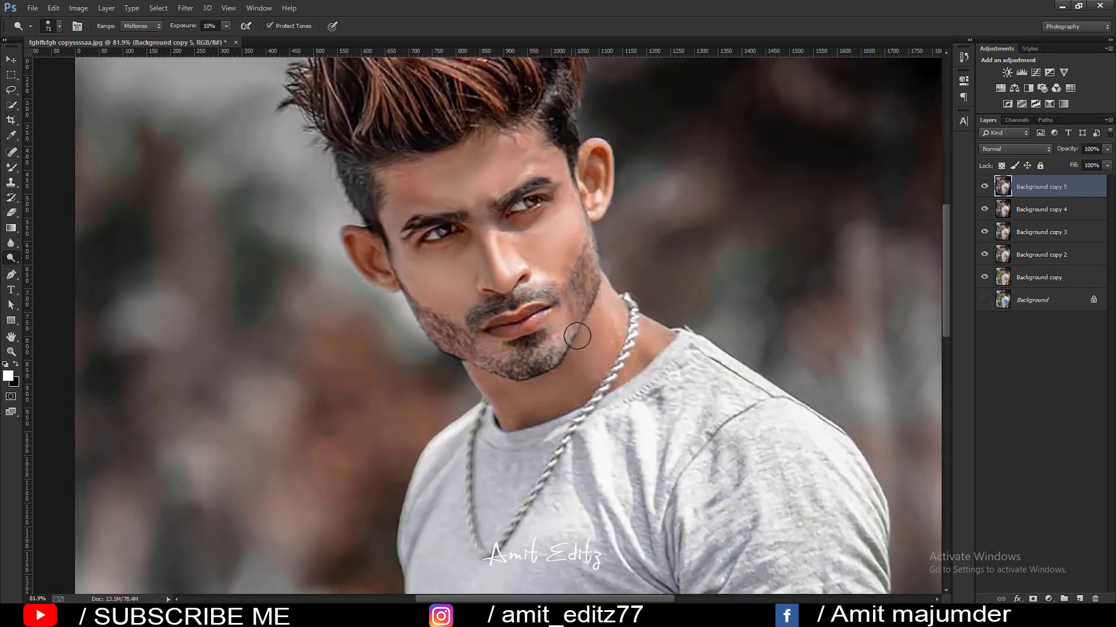
scroll(621, 330, "down", 2)
scroll(580, 315, "down", 2)
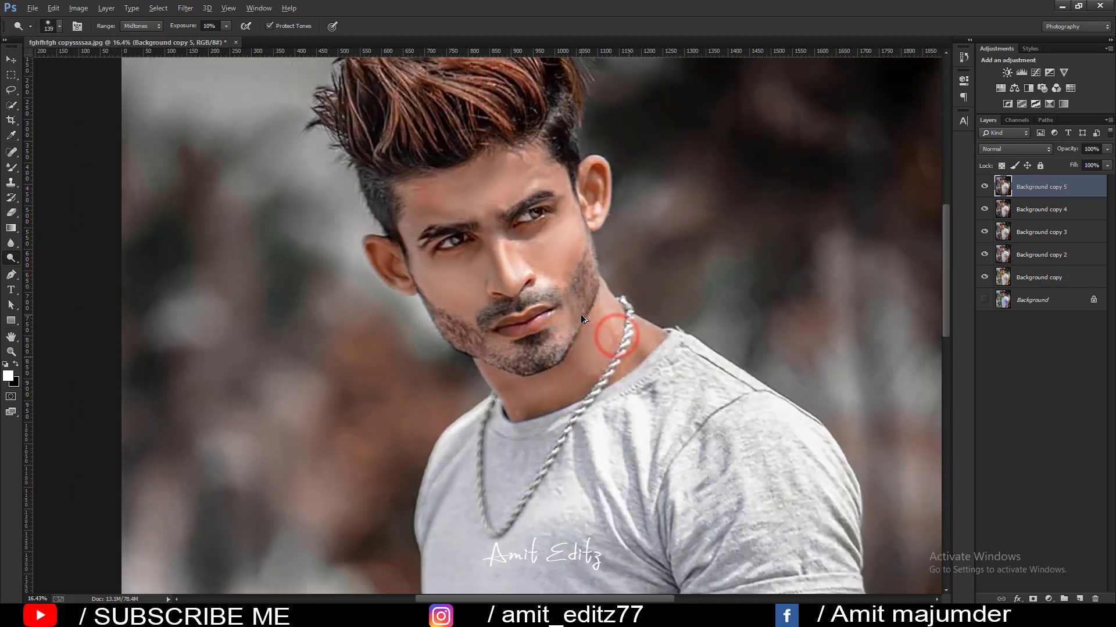
scroll(580, 315, "down", 4)
scroll(549, 346, "up", 2)
left_click(578, 401)
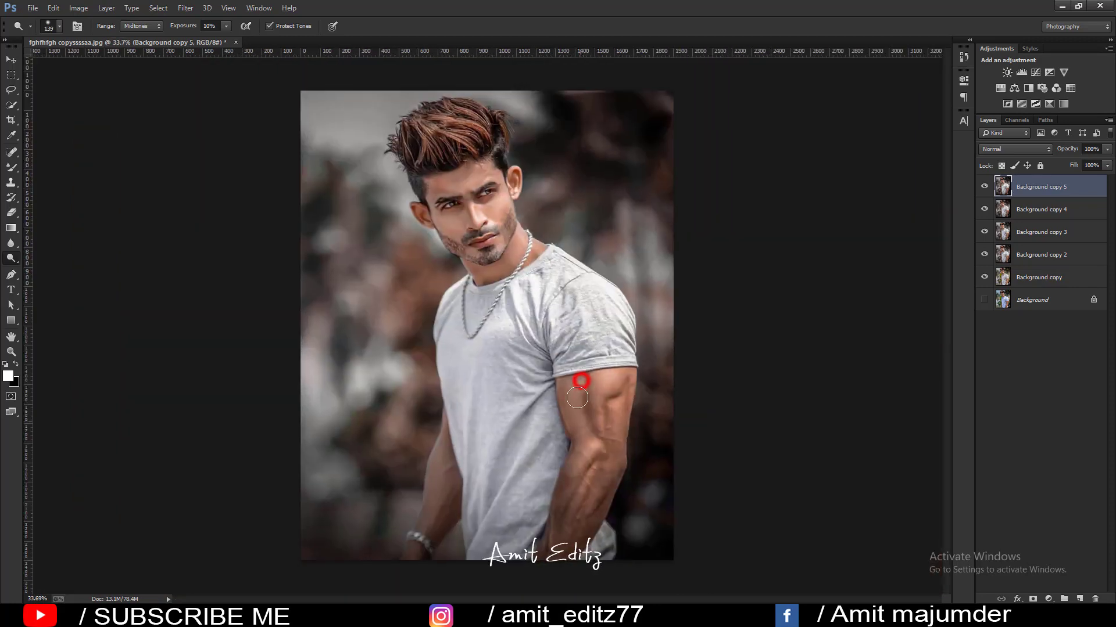
left_click(615, 370)
left_click(587, 435)
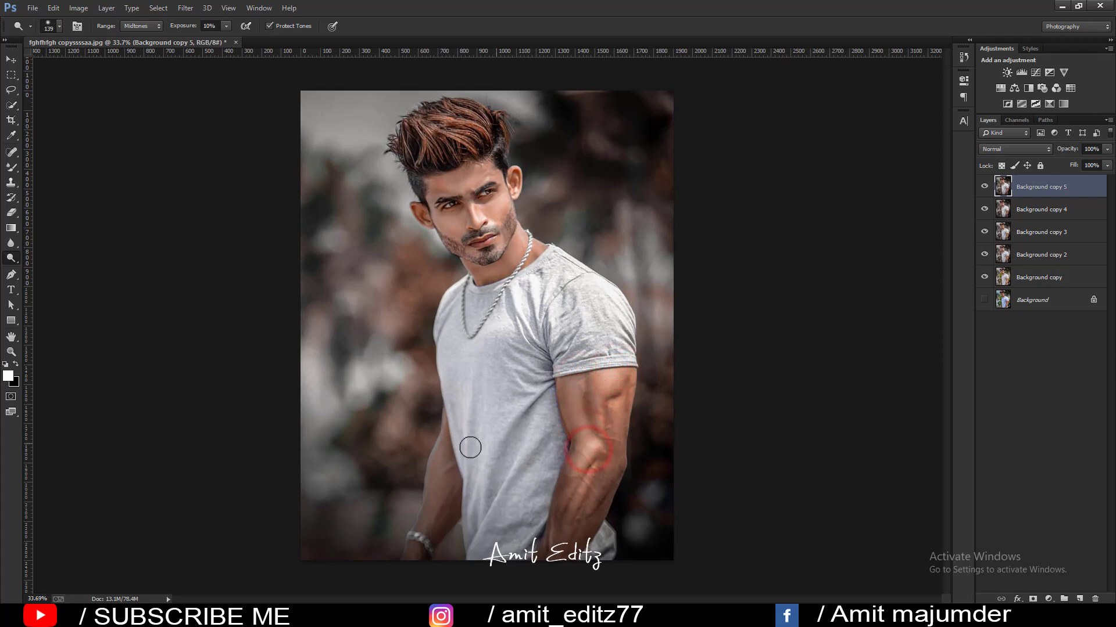
- Lighten the T-shirt chest, lower front and shoulder with dodge strokes
left_click_drag(428, 523, 459, 367)
left_click(480, 356)
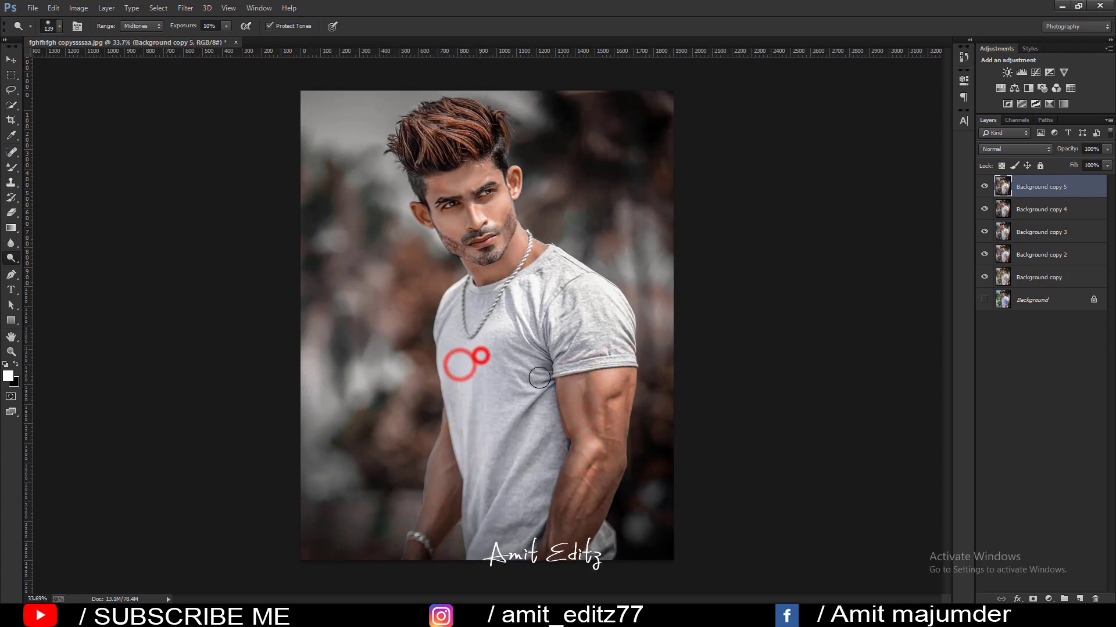
left_click(488, 468)
left_click(538, 441)
left_click(539, 357)
left_click(581, 319)
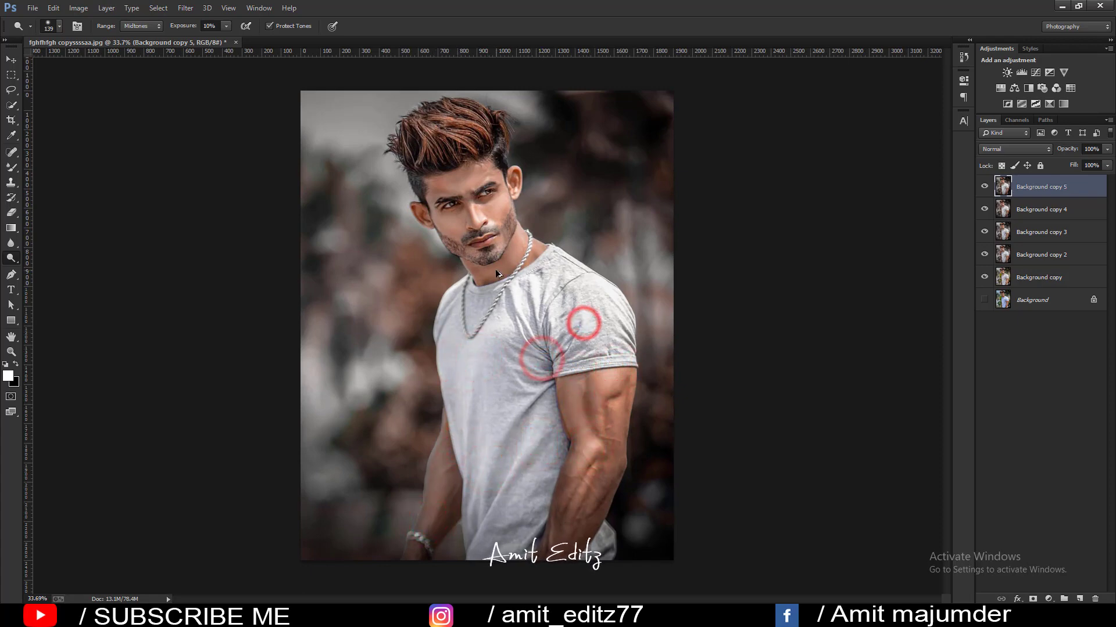
scroll(495, 269, "down", 2)
scroll(508, 175, "up", 3)
scroll(507, 168, "up", 2)
scroll(507, 169, "down", 2)
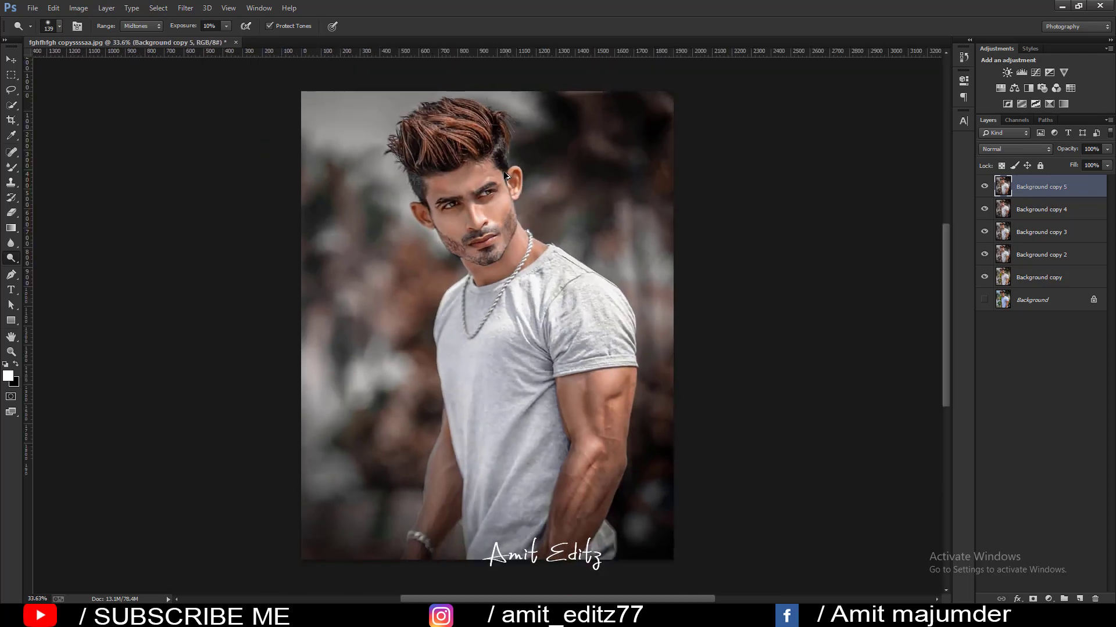
- Merge the top layer down, then merge all visible layers into Background copy 4
right_click(1045, 190)
left_click(941, 422)
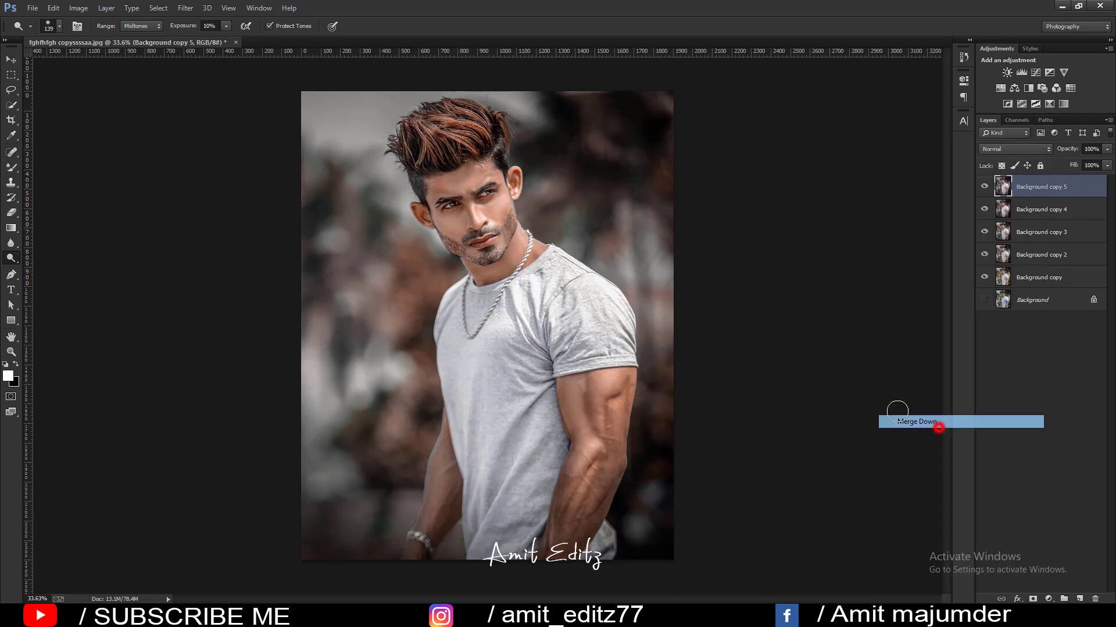
scroll(936, 426, "down", 1)
right_click(1051, 193)
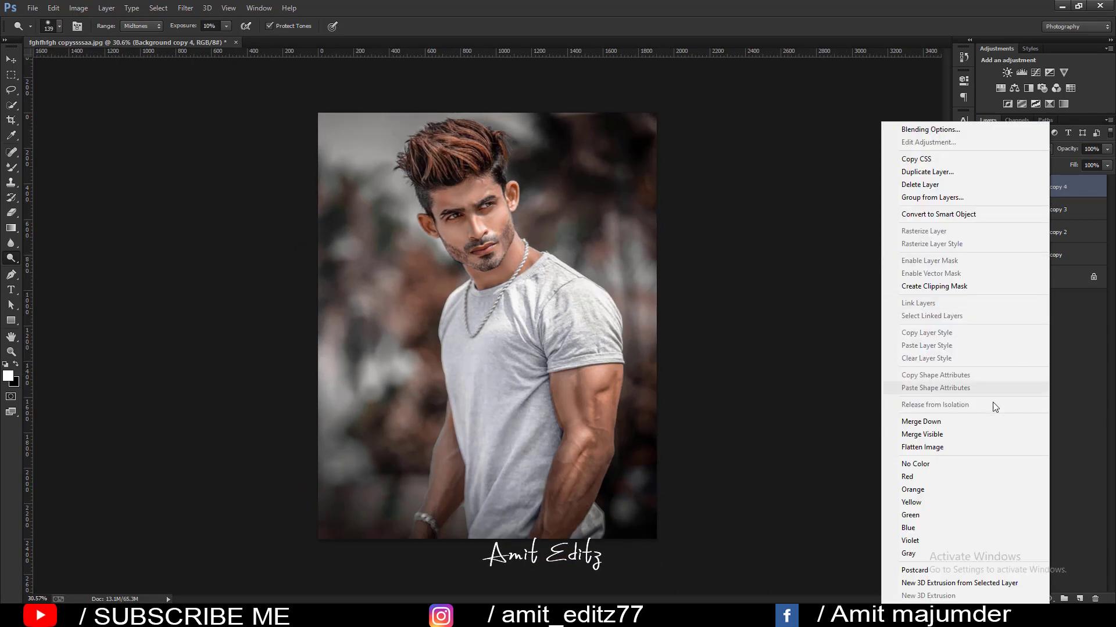
left_click(950, 435)
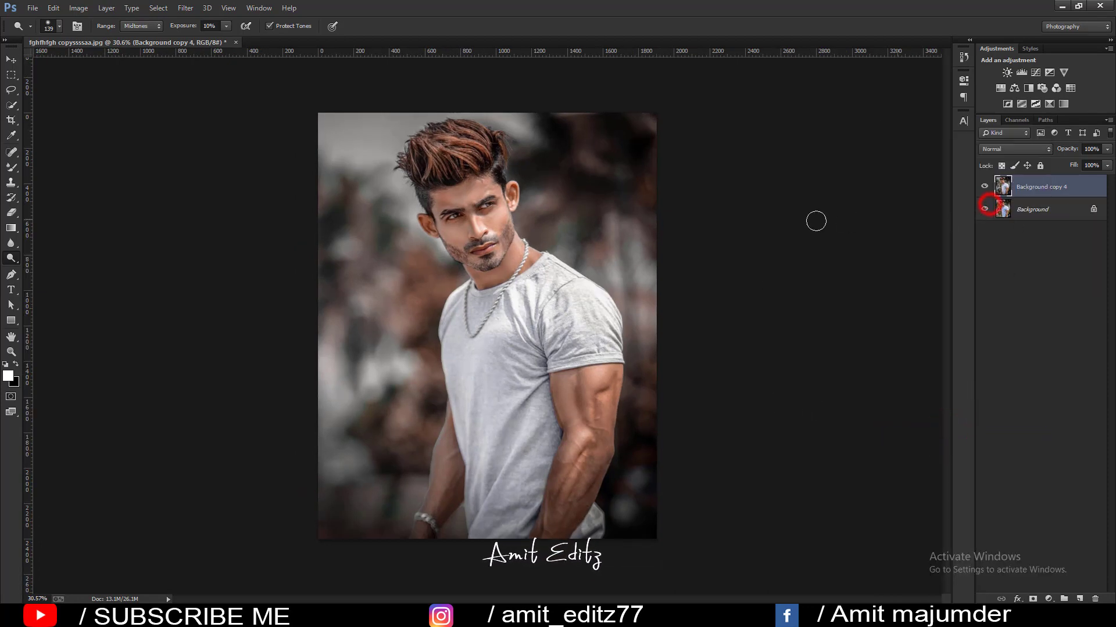
scroll(512, 257, "up", 2)
scroll(142, 135, "down", 2)
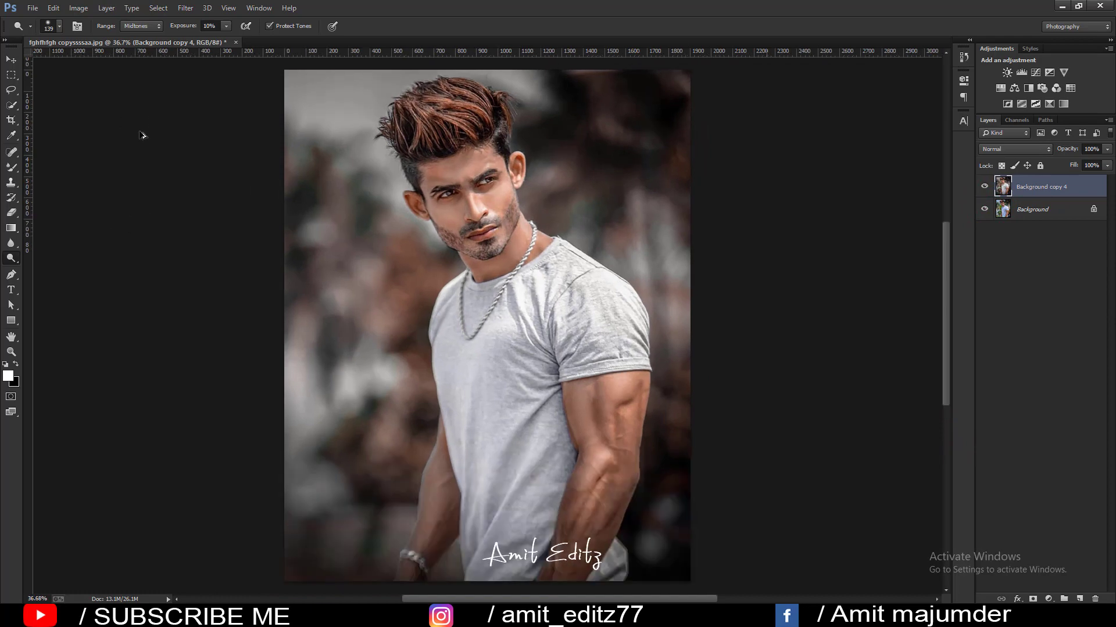
- Darken the bottom-left, bottom-right and top-right corners with a 13% opacity gradient vignette
left_click(12, 228)
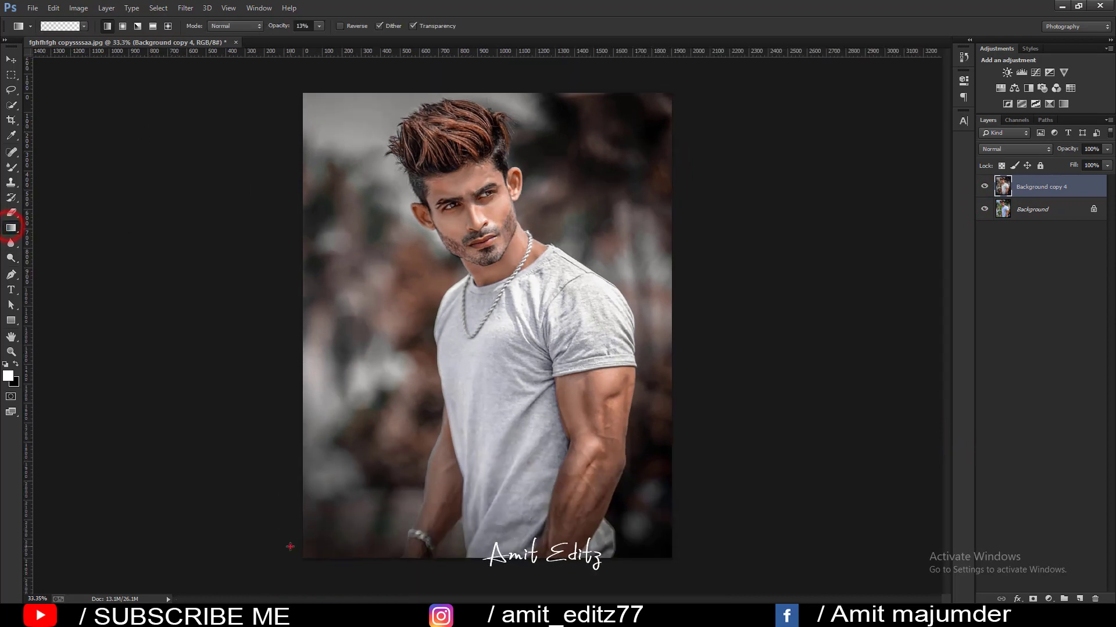
left_click_drag(290, 546, 323, 517)
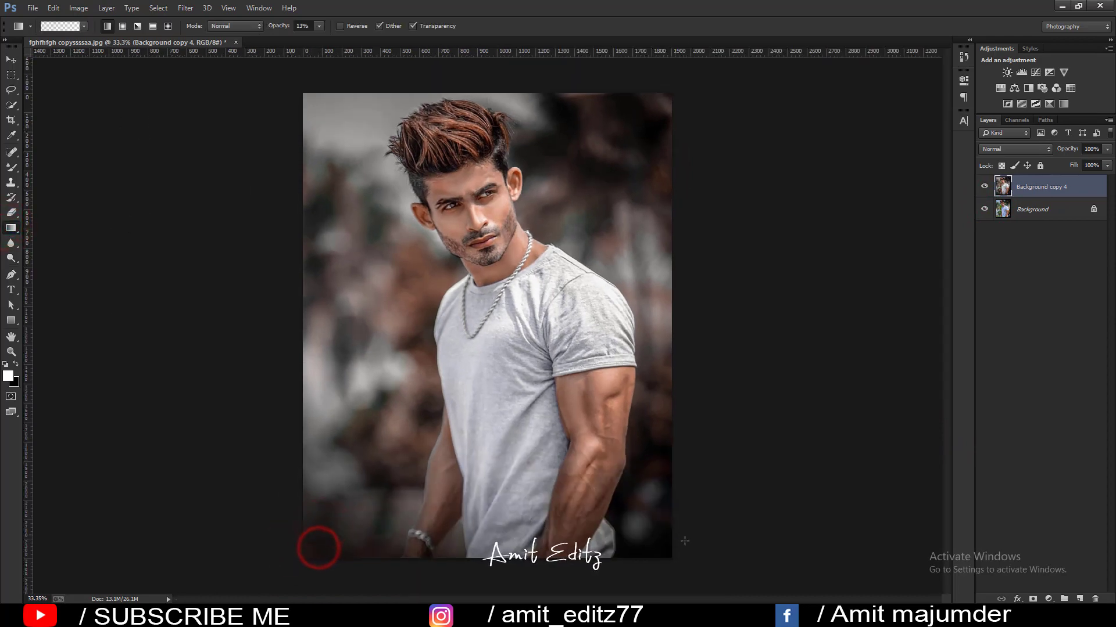
left_click_drag(683, 557, 652, 472)
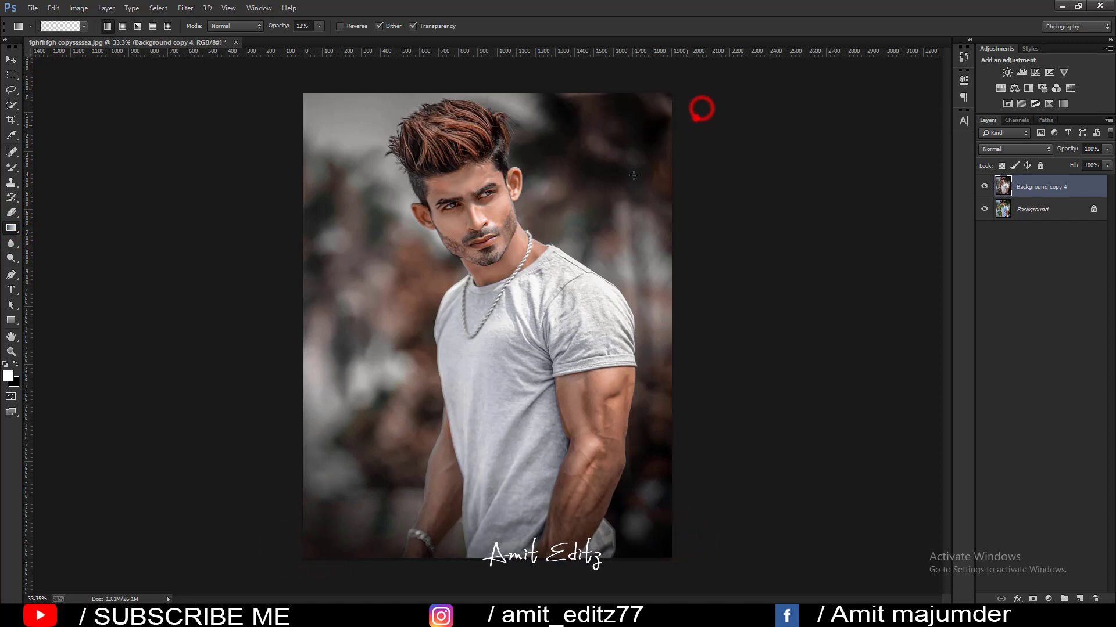
left_click_drag(694, 109, 592, 203)
left_click_drag(270, 555, 343, 441)
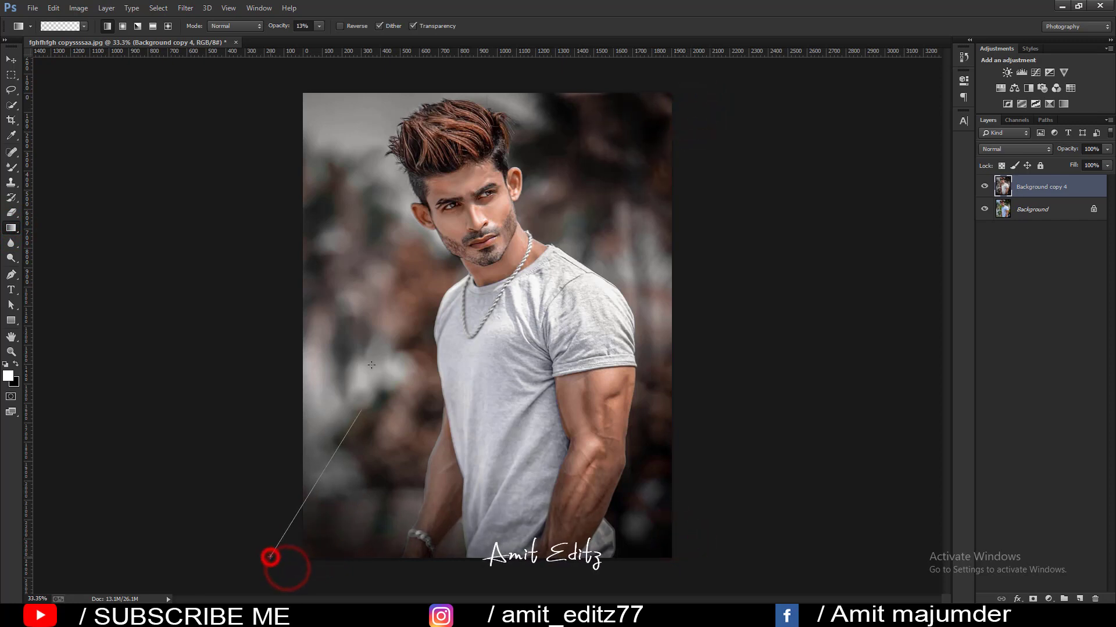
left_click(11, 59)
scroll(361, 212, "down", 2)
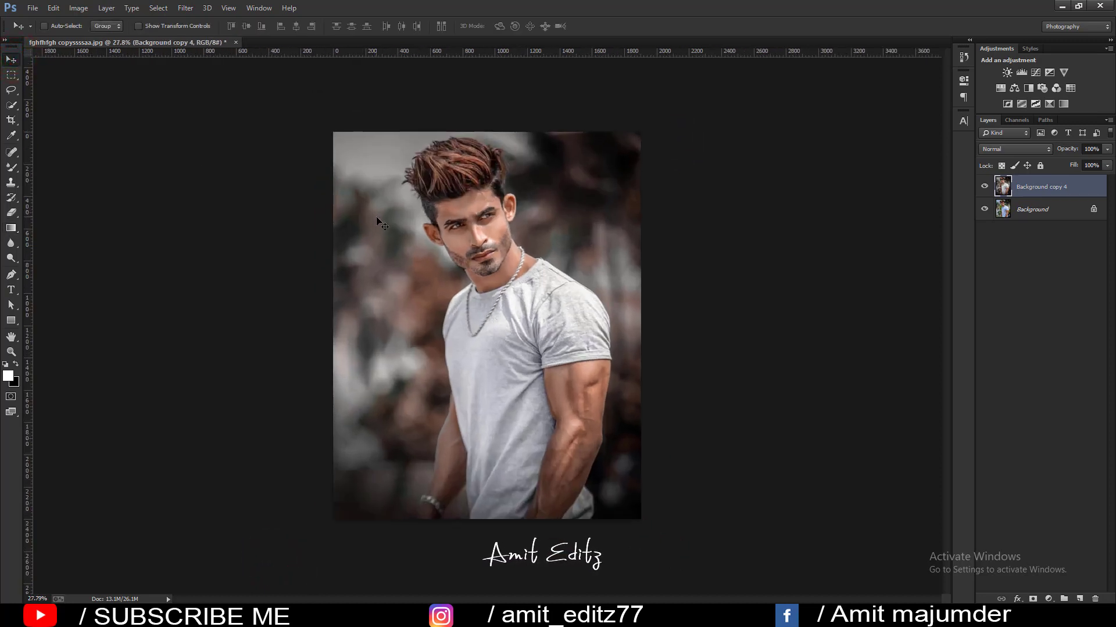
- Duplicate Background copy 4, apply High Pass, and blend it in Soft Light at 58% opacity
scroll(462, 229, "up", 1)
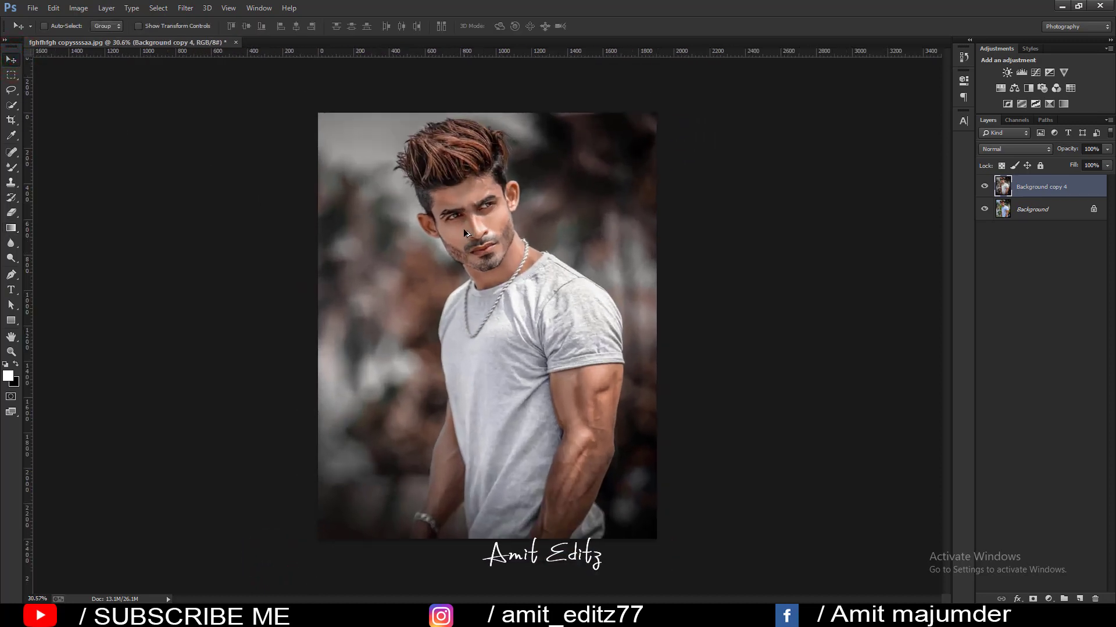
left_click(1065, 190)
left_click_drag(1032, 189, 1079, 598)
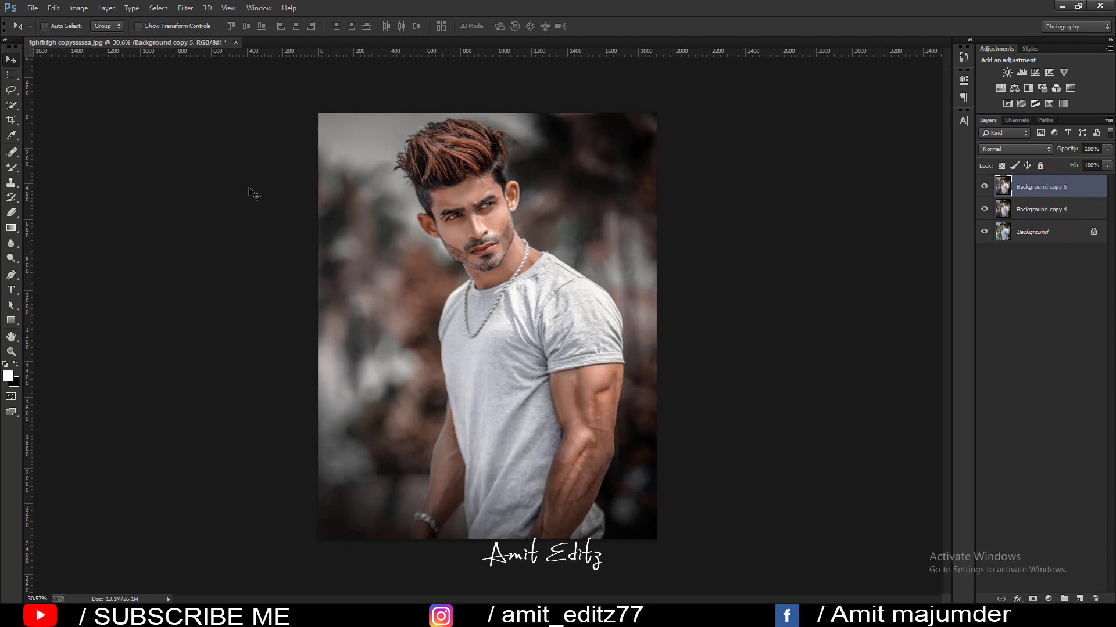
left_click(185, 8)
mouse_move(193, 268)
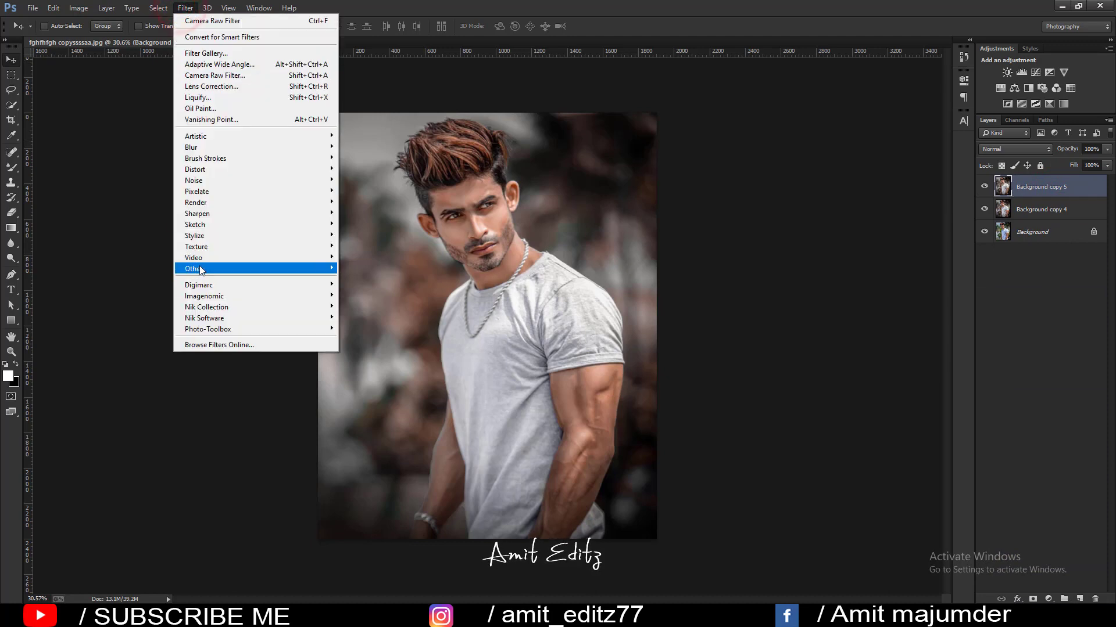
left_click(392, 279)
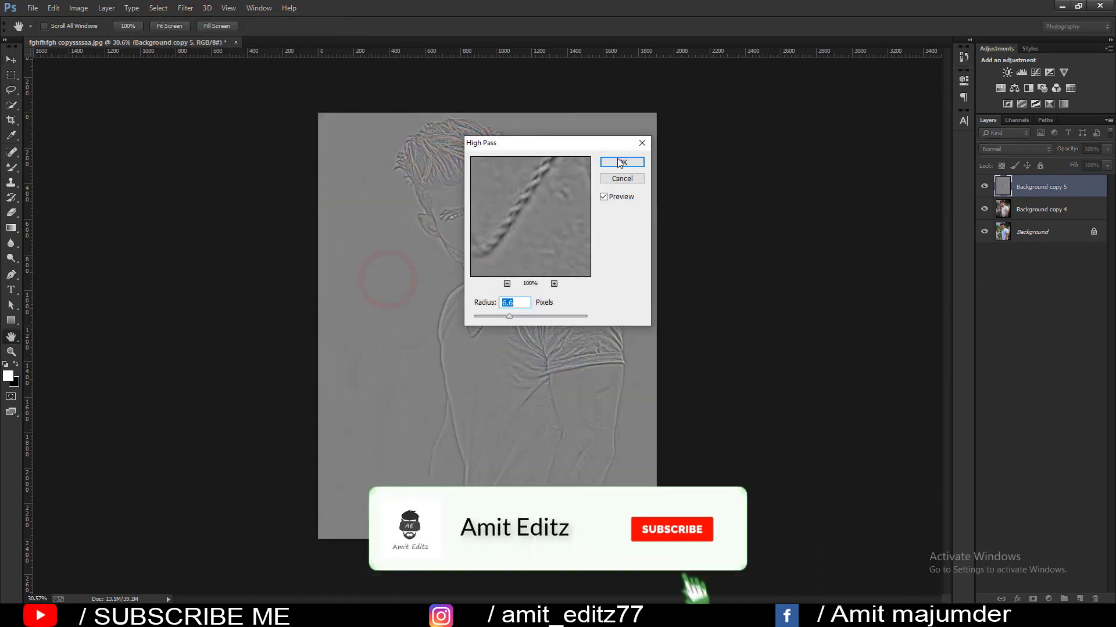
left_click(618, 163)
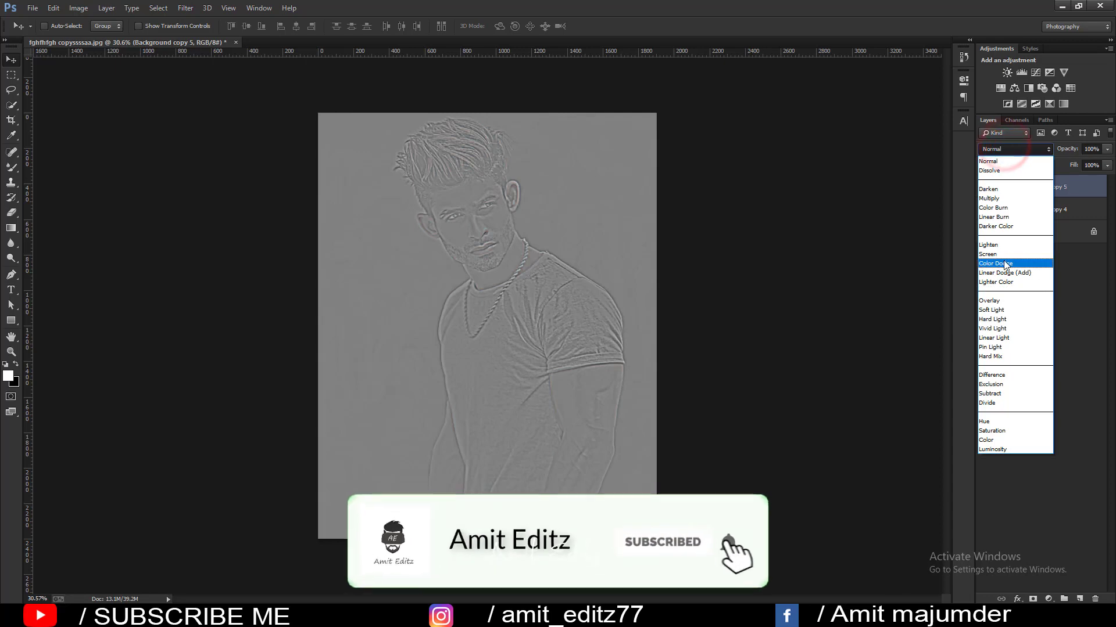
left_click(999, 309)
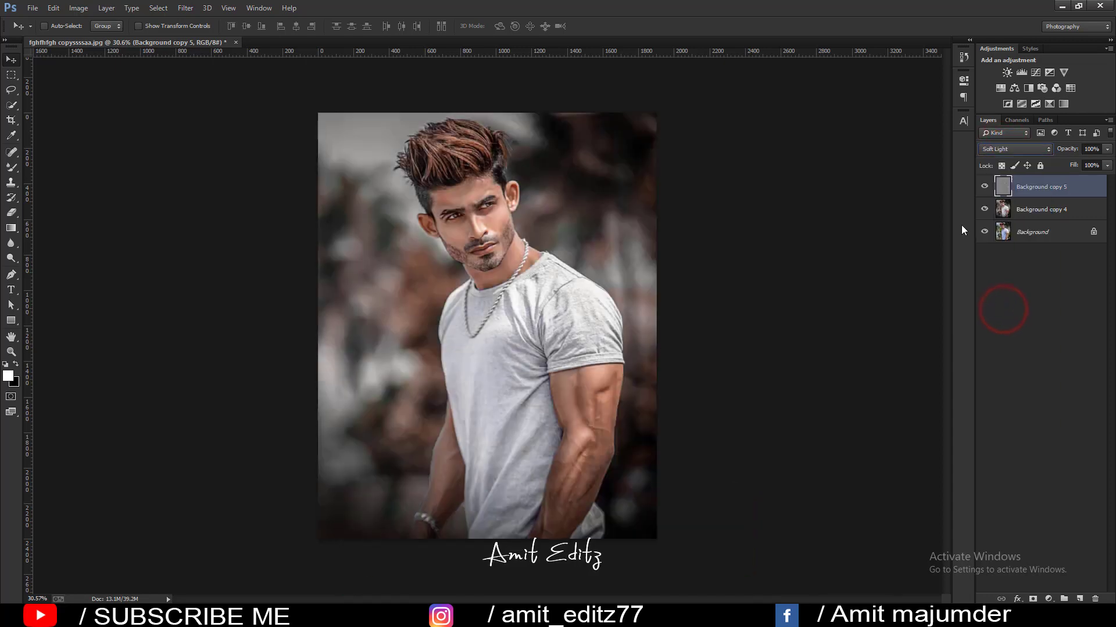
left_click(1107, 149)
- Merge the High Pass layer with Background copy 4 and toggle visibility to compare
left_click(1049, 208, "ctrl")
right_click(1050, 207)
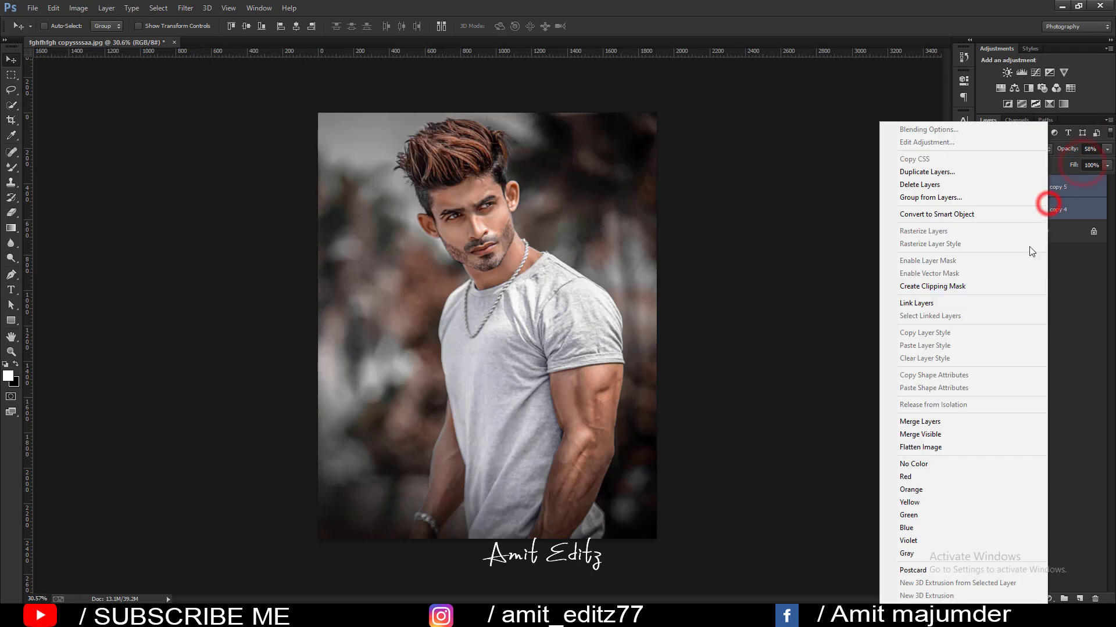
left_click(930, 422)
scroll(382, 336, "up", 1)
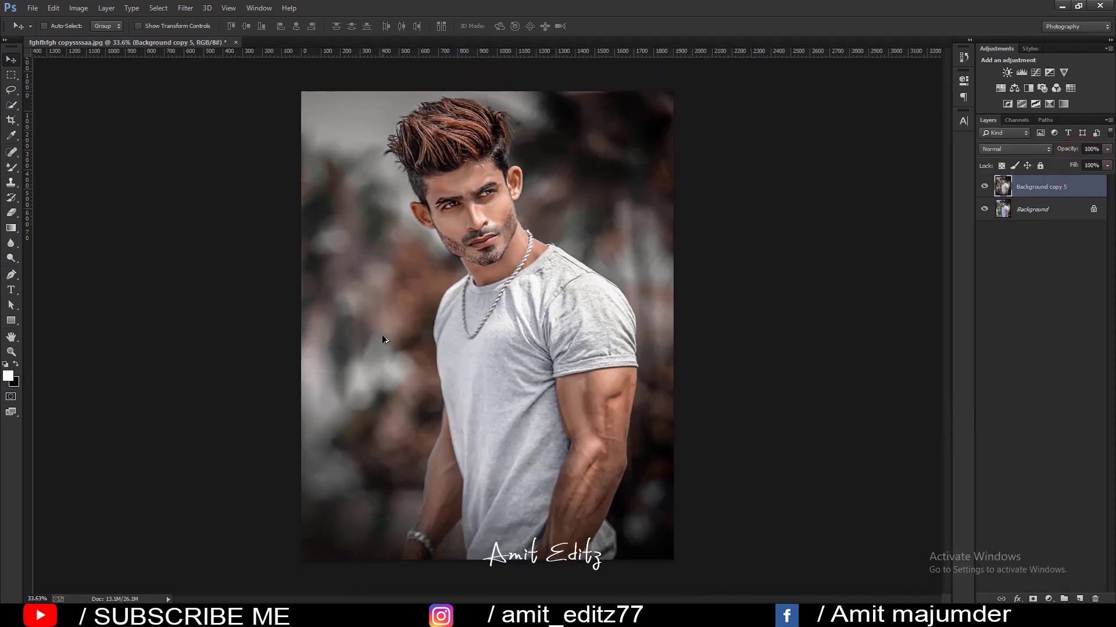
left_click(984, 187)
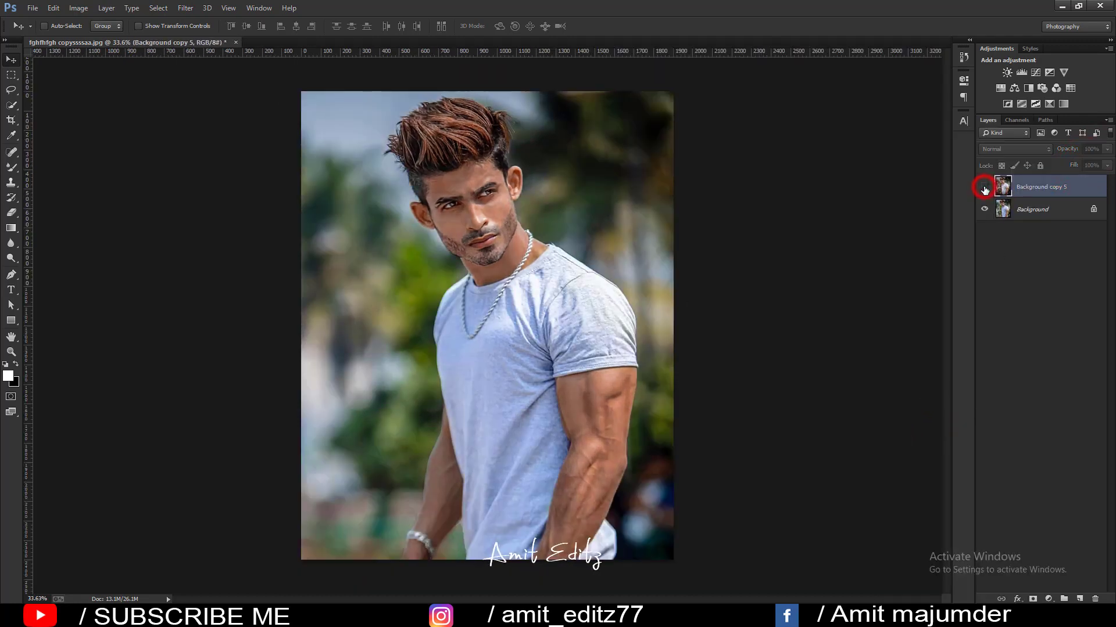
left_click(985, 187)
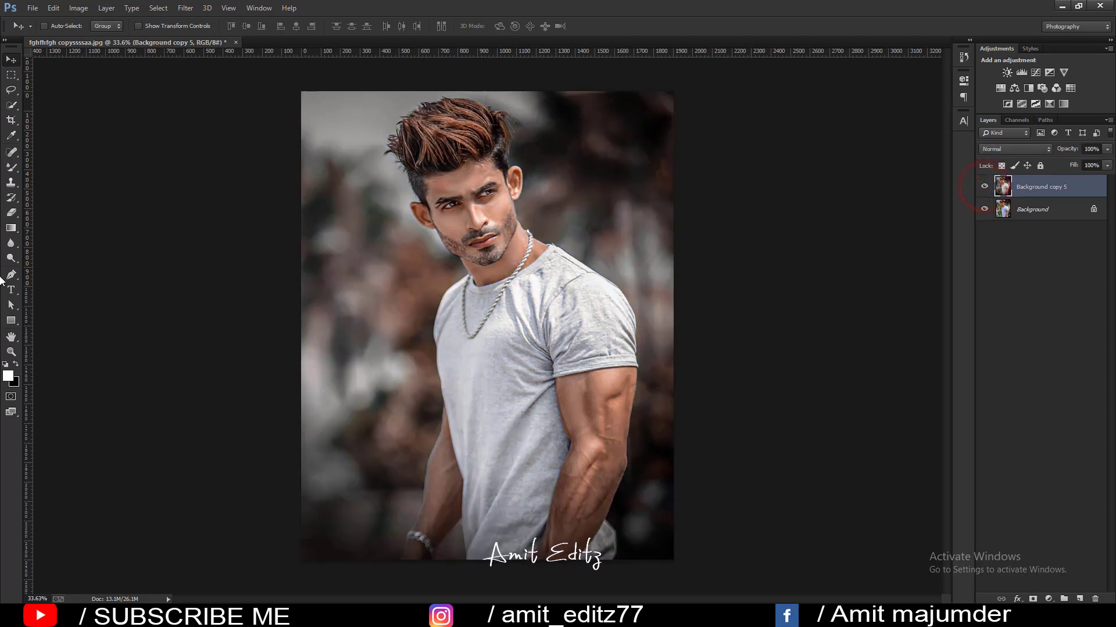
- Select the Brush tool and bring up the brush presets
right_click(11, 174)
left_click(41, 169)
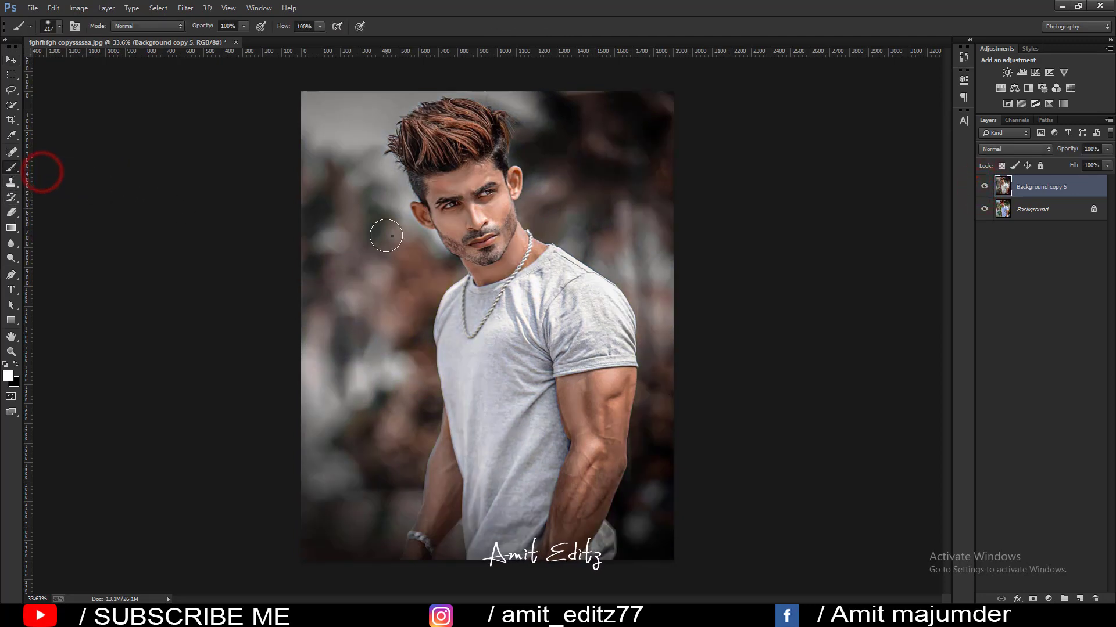
right_click(384, 232)
- Stamp the 112 px V logo brush left of the man, then revert to a soft round brush
double_click(519, 442)
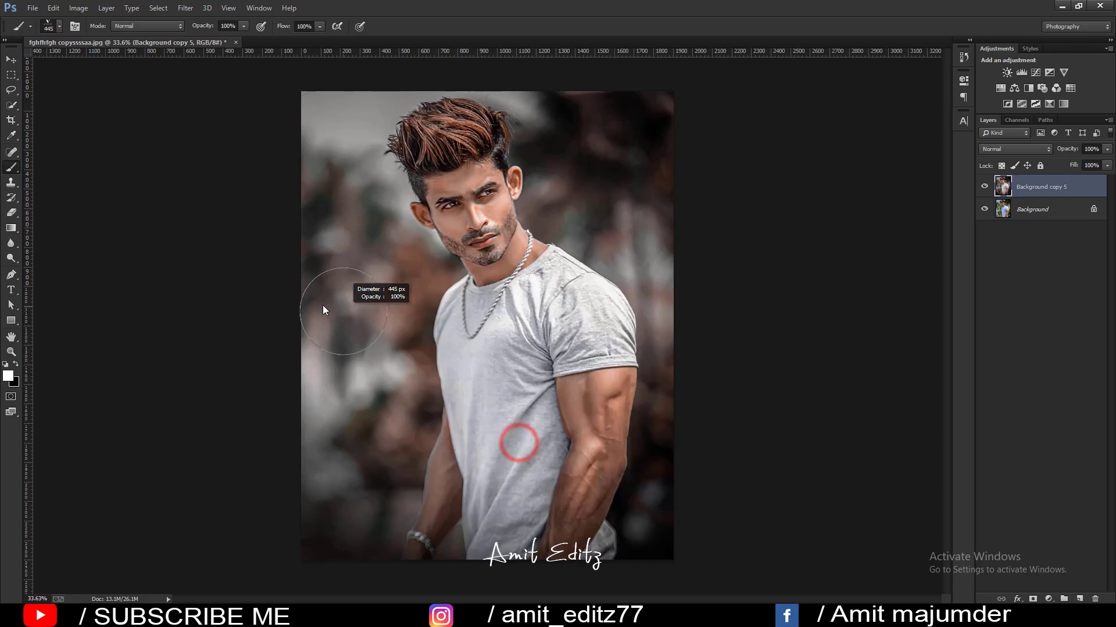
left_click_drag(303, 305, 380, 338)
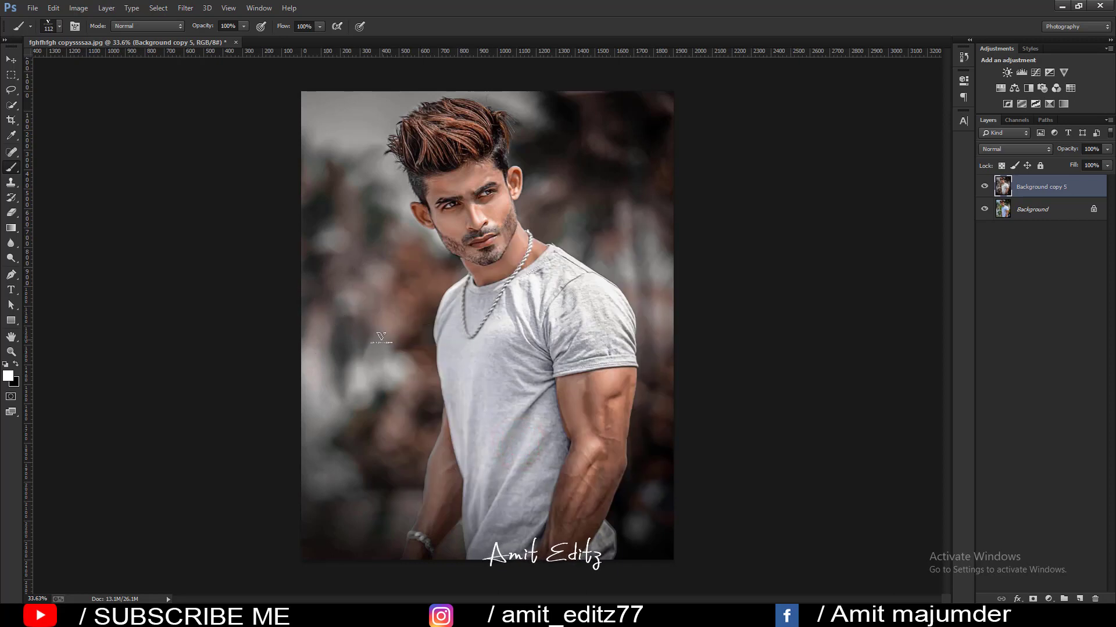
right_click(380, 337)
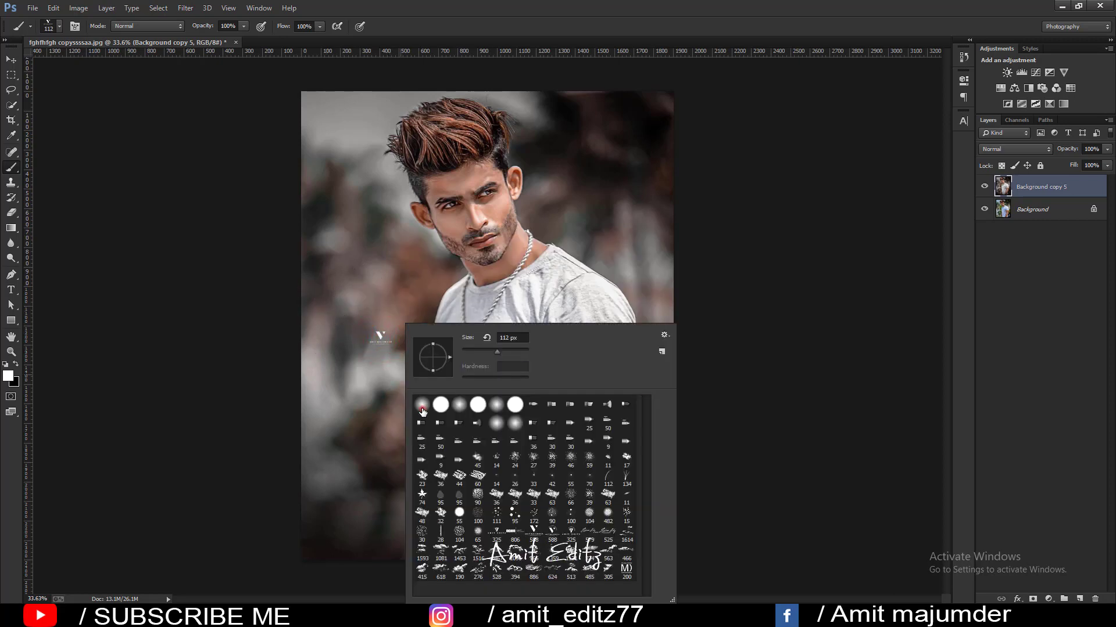
left_click(421, 406)
left_click(11, 59)
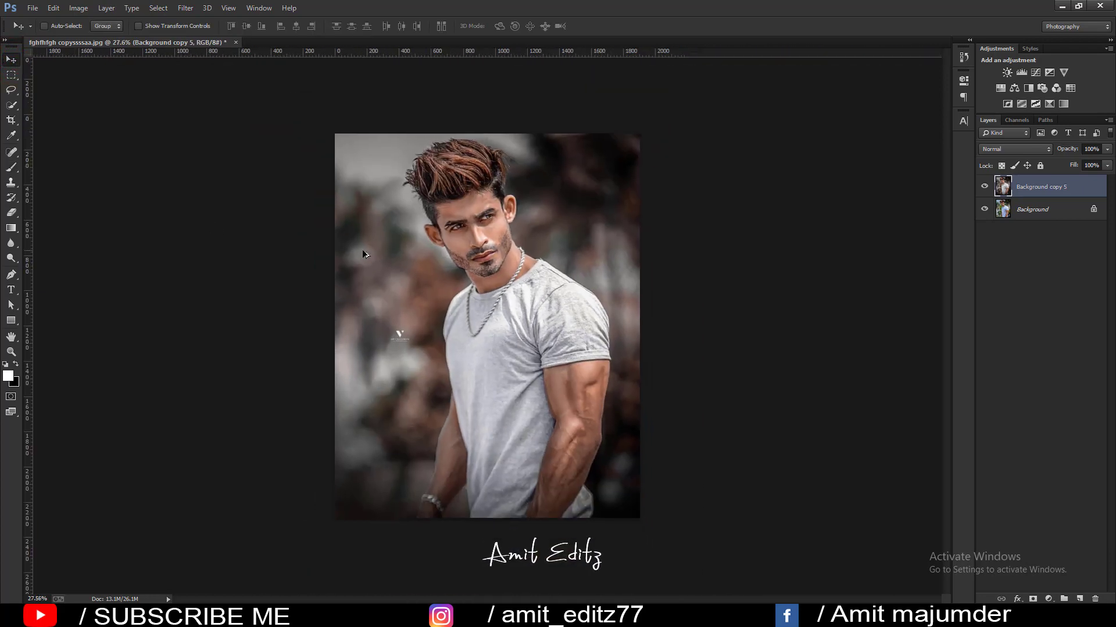
scroll(364, 254, "up", 1)
scroll(365, 254, "down", 1)
scroll(365, 253, "down", 1)
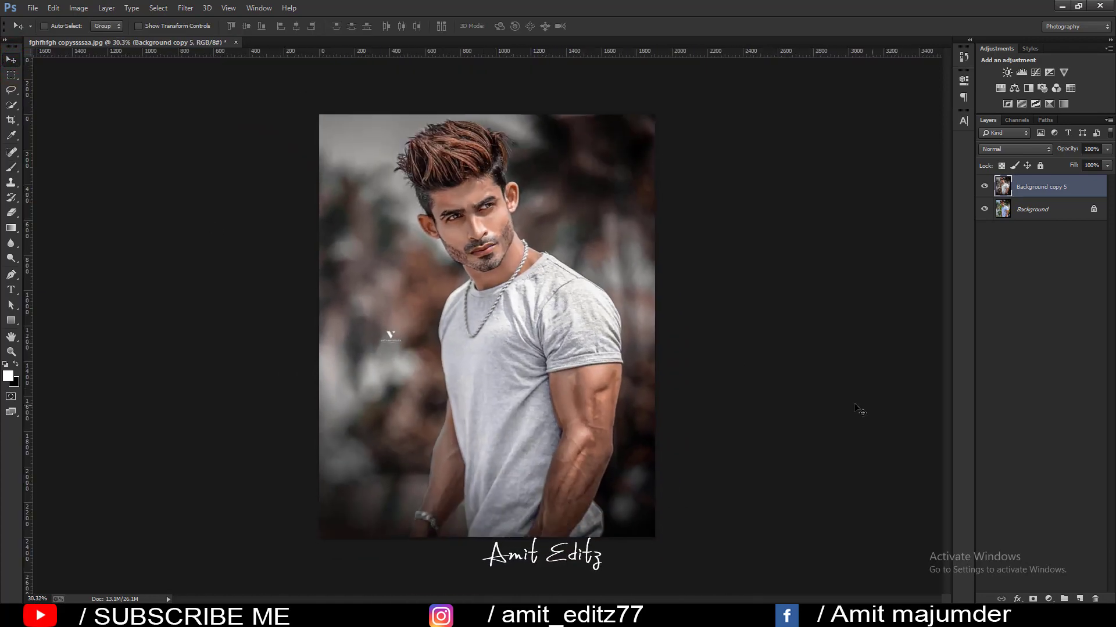
- Add a Color Balance adjustment layer and open dfgdf.jpg in a small floating window
left_click(1049, 599)
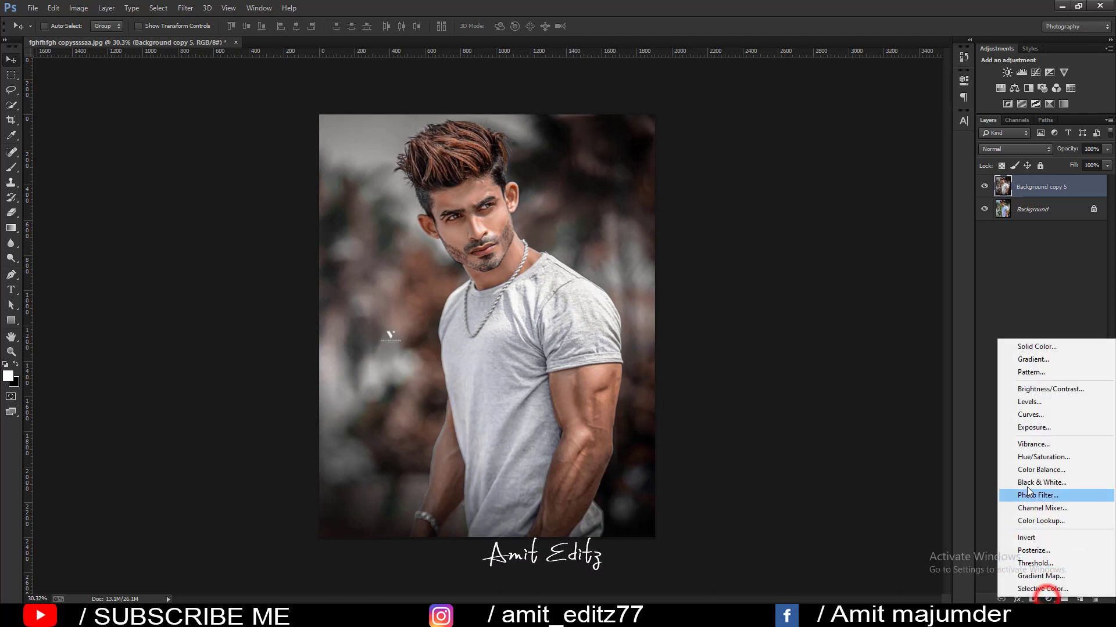
left_click(1037, 470)
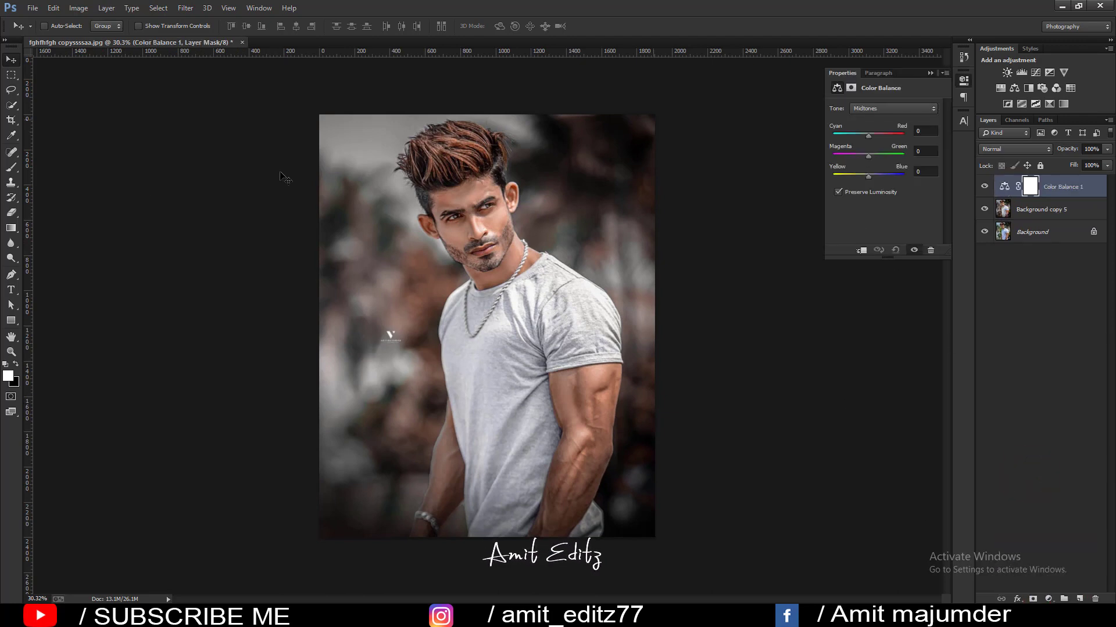
left_click(32, 8)
left_click(37, 32)
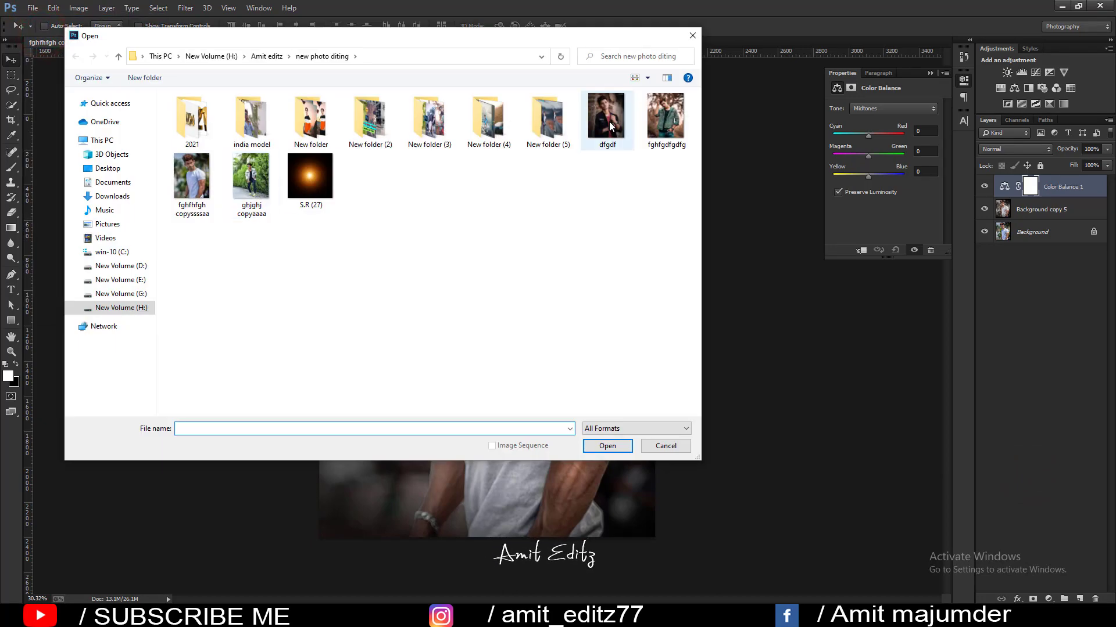
left_click(608, 121)
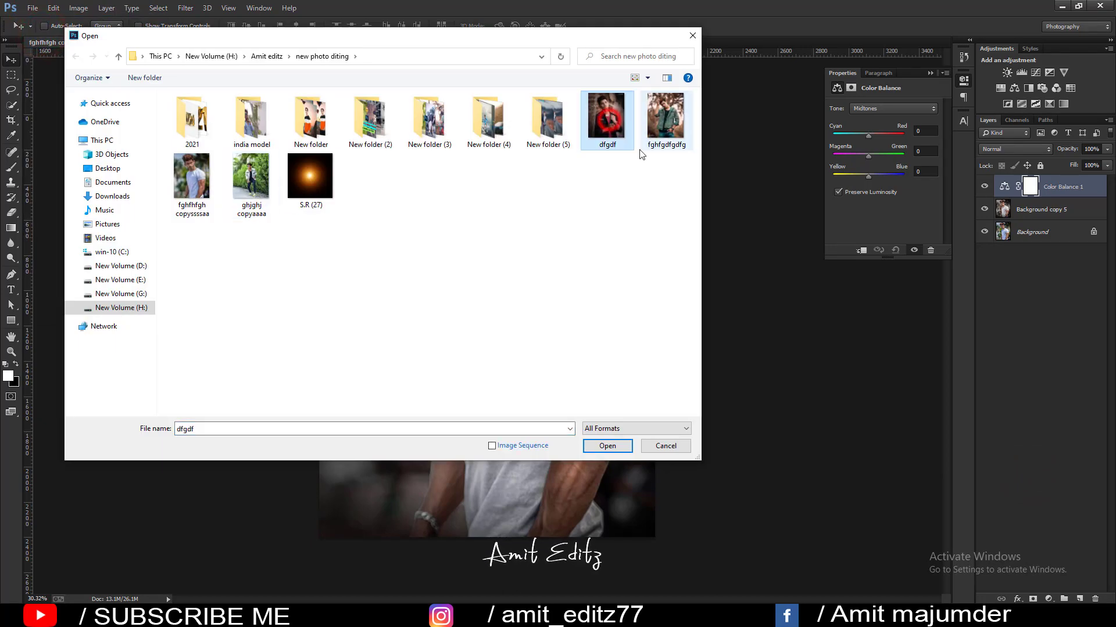
left_click(607, 446)
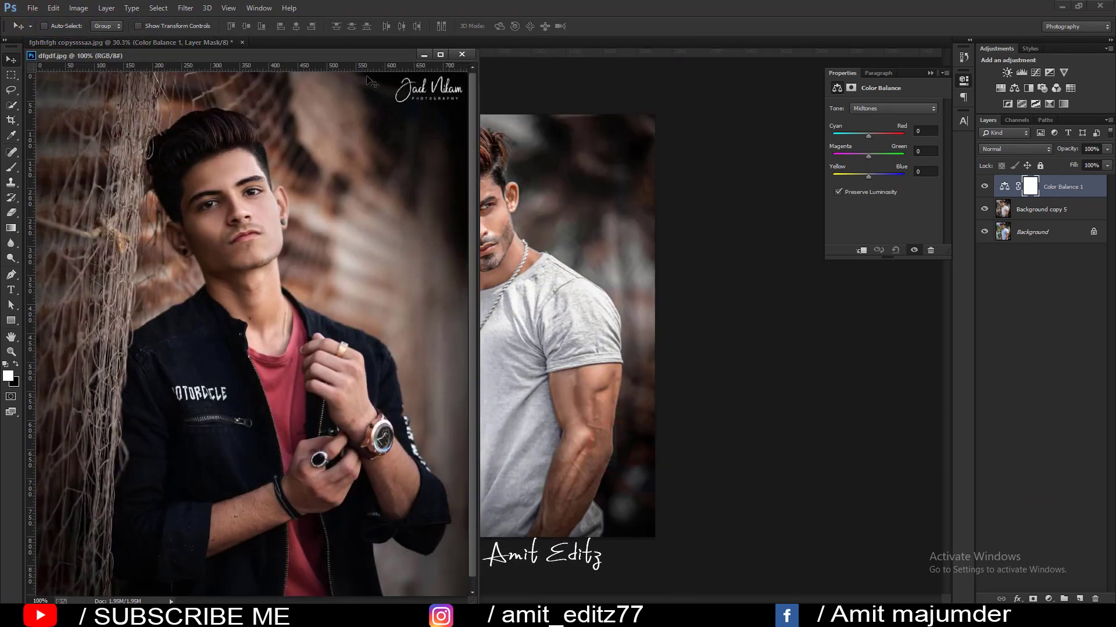
scroll(323, 249, "down", 3)
scroll(320, 250, "down", 2)
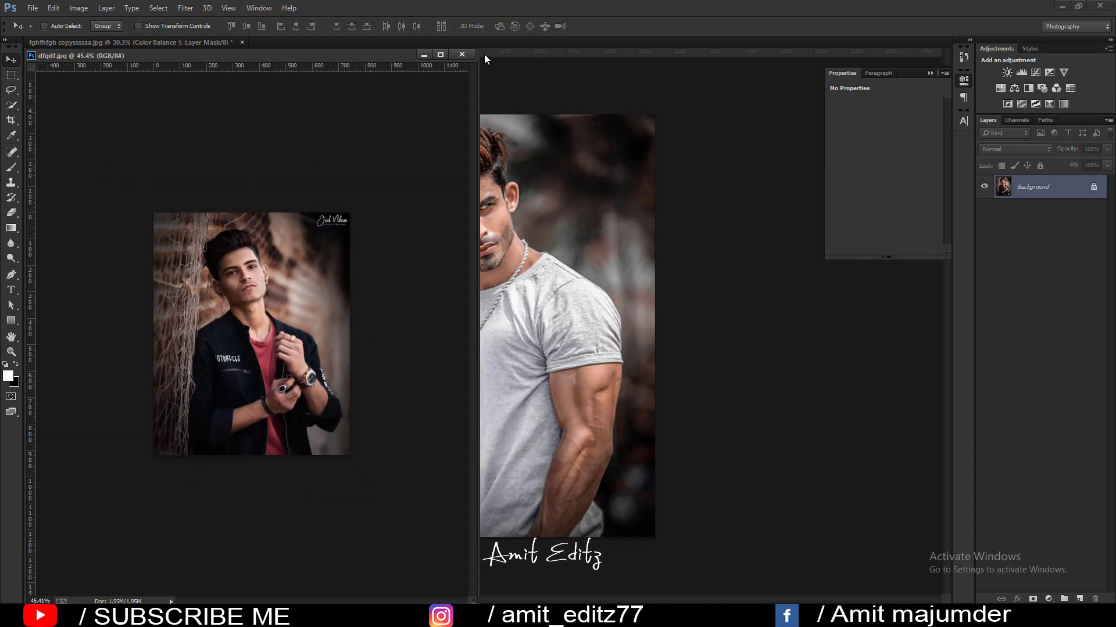
left_click_drag(477, 53, 307, 238)
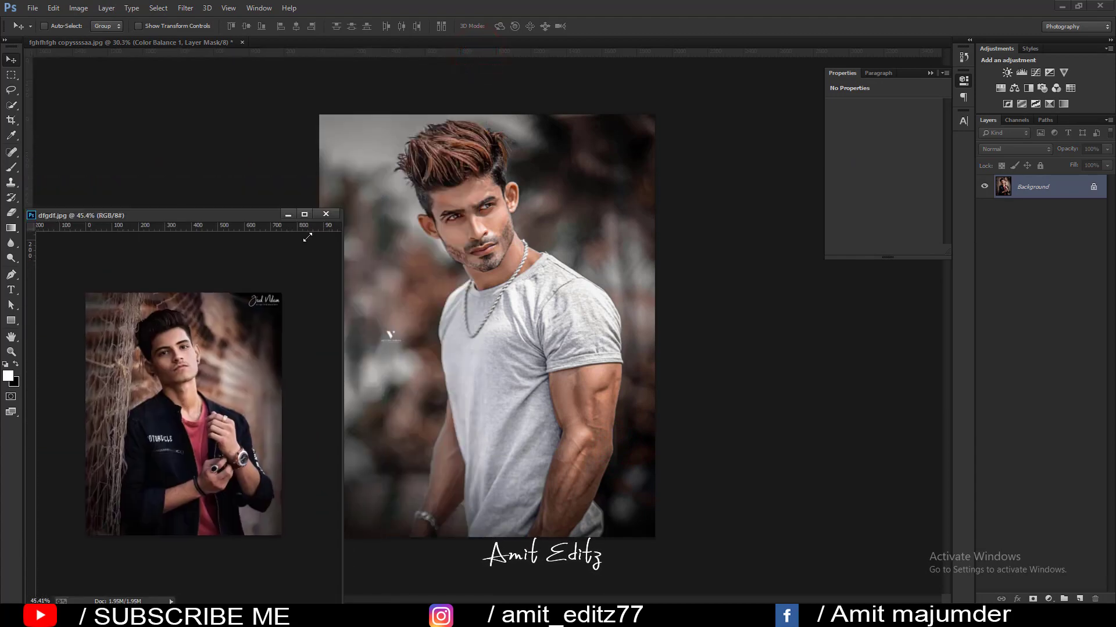
left_click(556, 281)
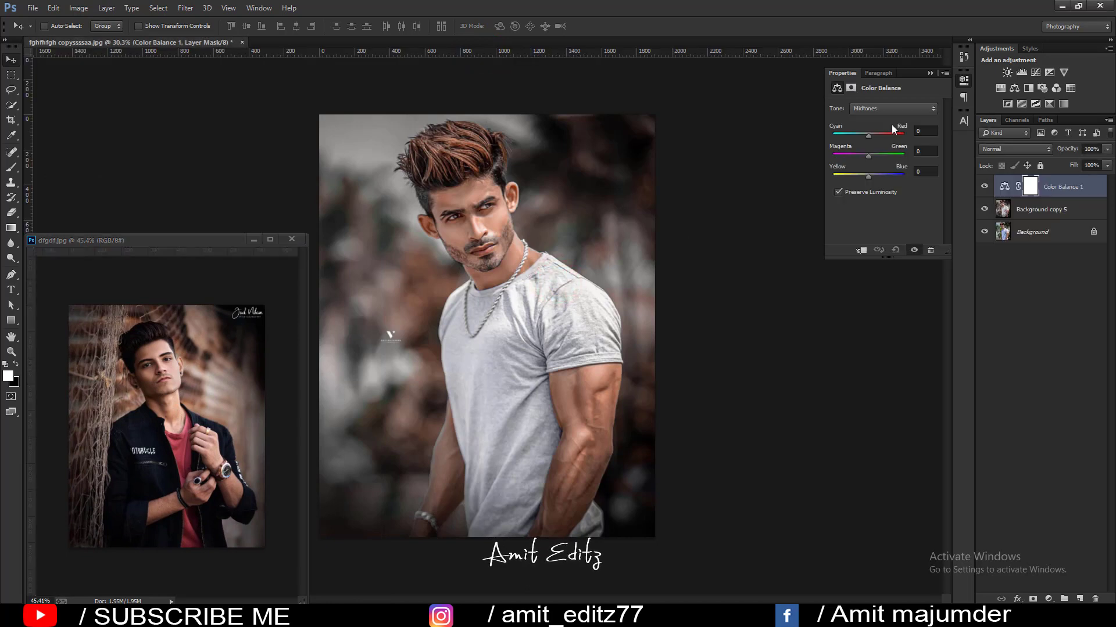
- Warm the shadows toward red and slightly blue, and push the midtones toward blue
left_click(889, 108)
left_click(867, 121)
left_click_drag(868, 135, 871, 135)
left_click_drag(868, 174, 864, 177)
left_click(872, 116)
left_click_drag(869, 135, 872, 135)
left_click_drag(870, 134, 869, 134)
left_click_drag(867, 174, 873, 174)
- Set highlights Cyan–Red to 0, Magenta–Green to -3, Yellow–Blue to 0, and collapse Properties
left_click(928, 172)
left_click(859, 109)
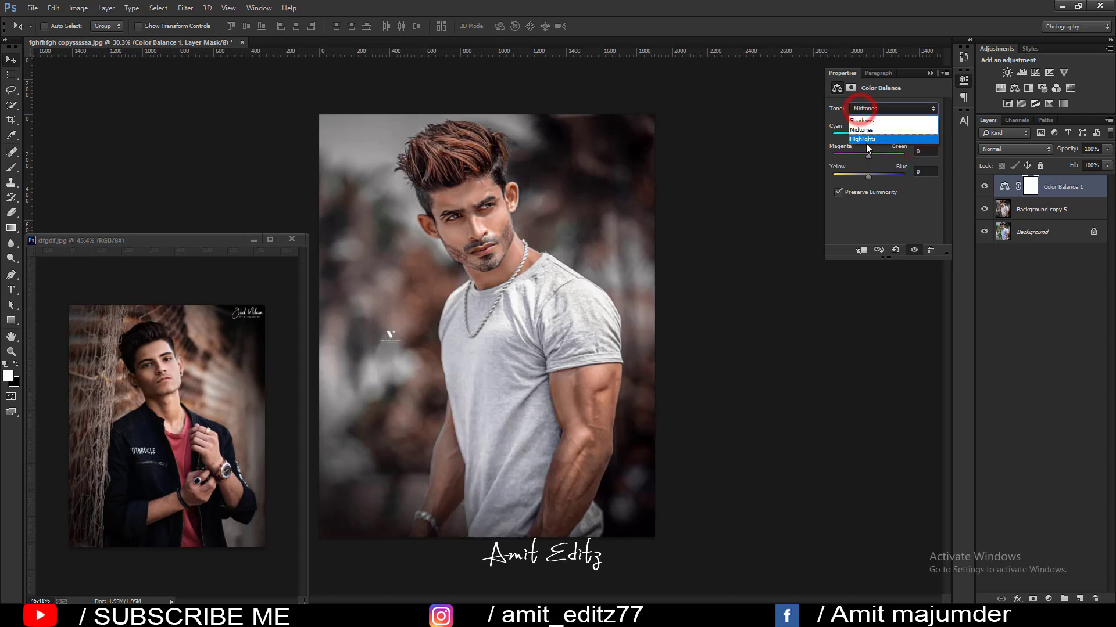
left_click(866, 117)
left_click_drag(869, 138, 865, 134)
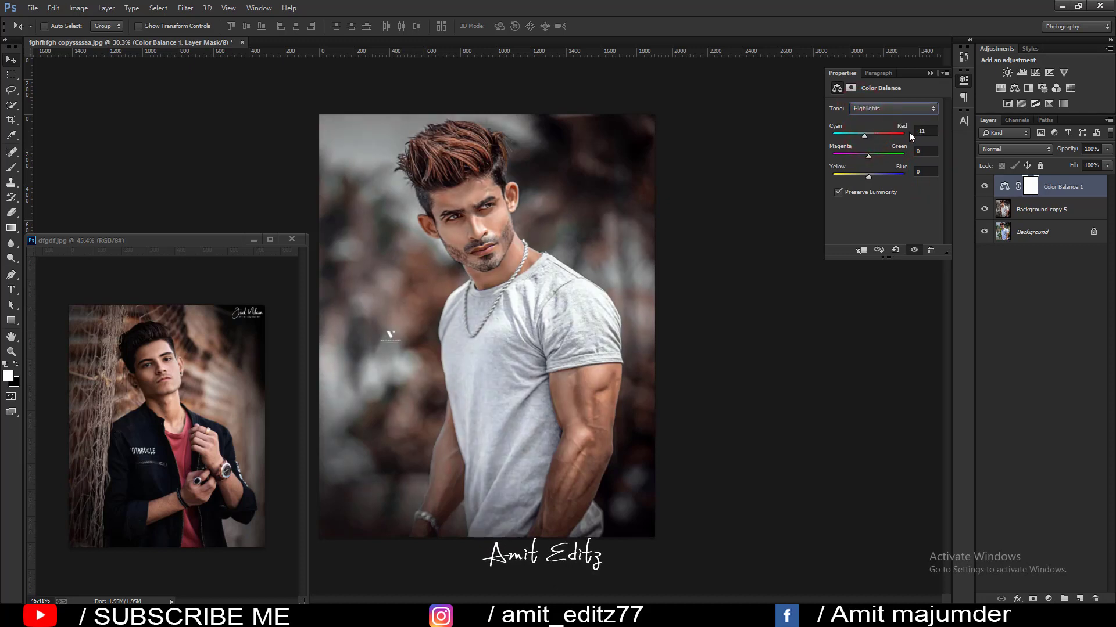
double_click(925, 131)
type("0")
left_click(870, 155)
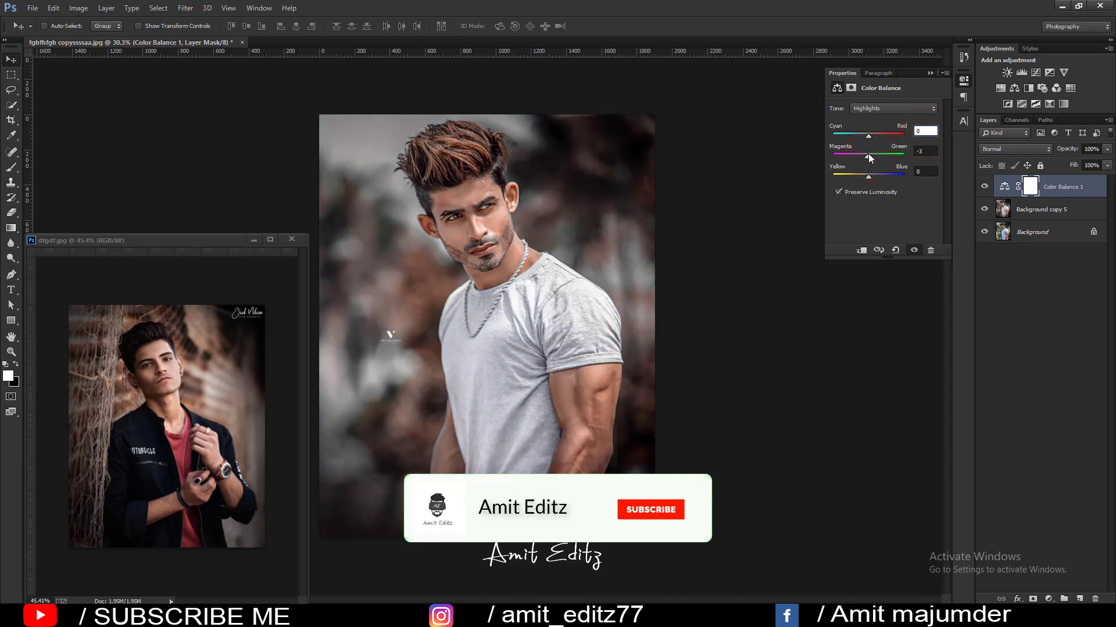
left_click_drag(867, 154, 862, 152)
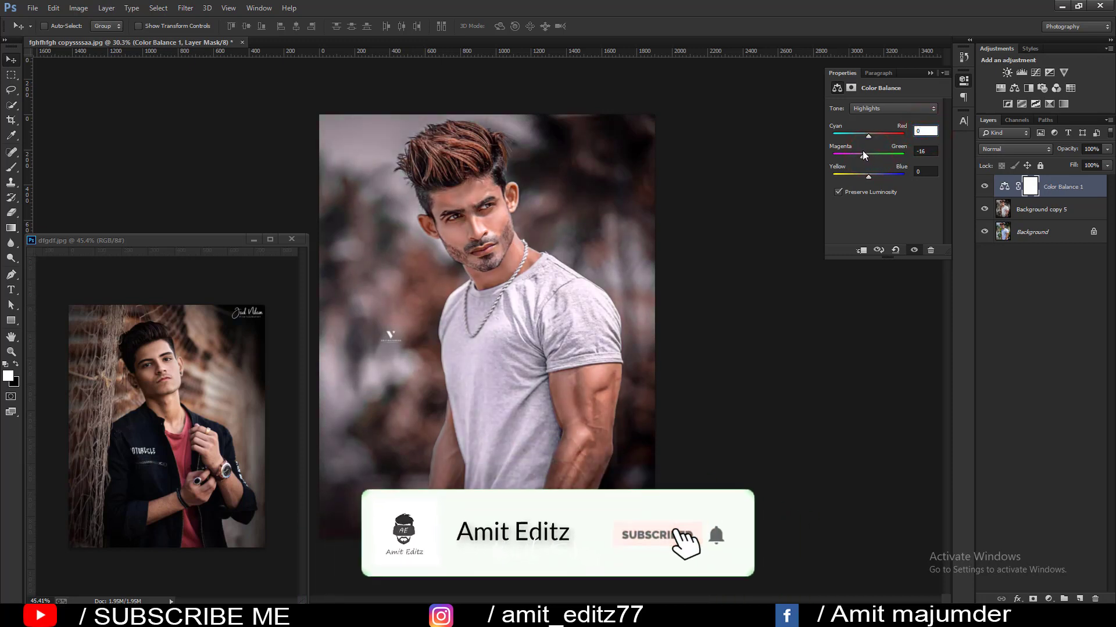
left_click_drag(863, 152, 868, 152)
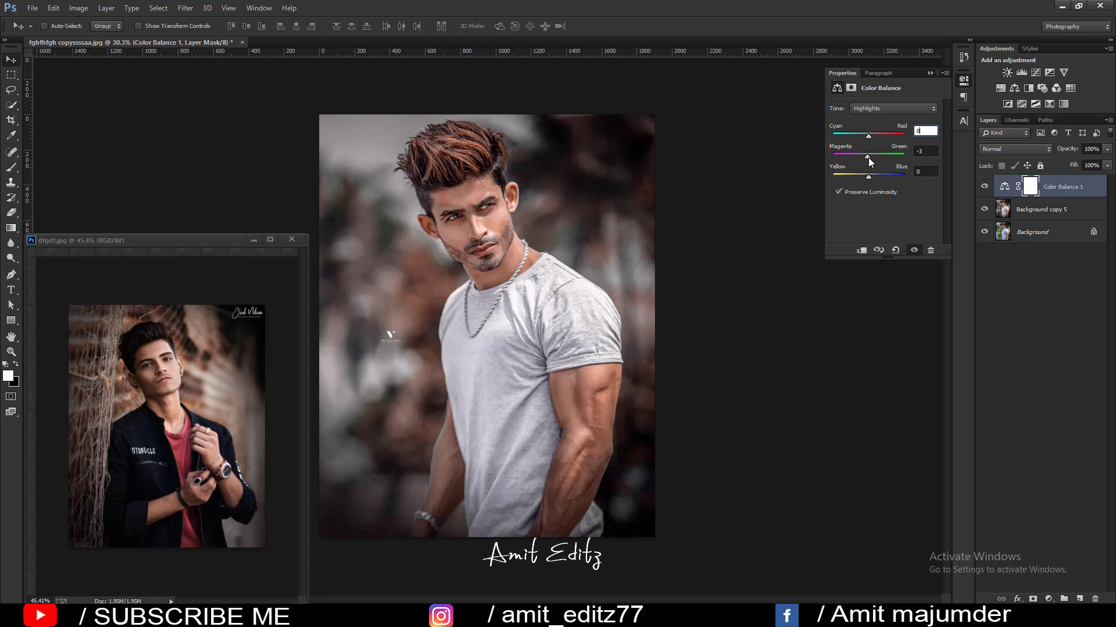
left_click_drag(868, 156, 864, 177)
left_click_drag(869, 174, 868, 175)
left_click(930, 72)
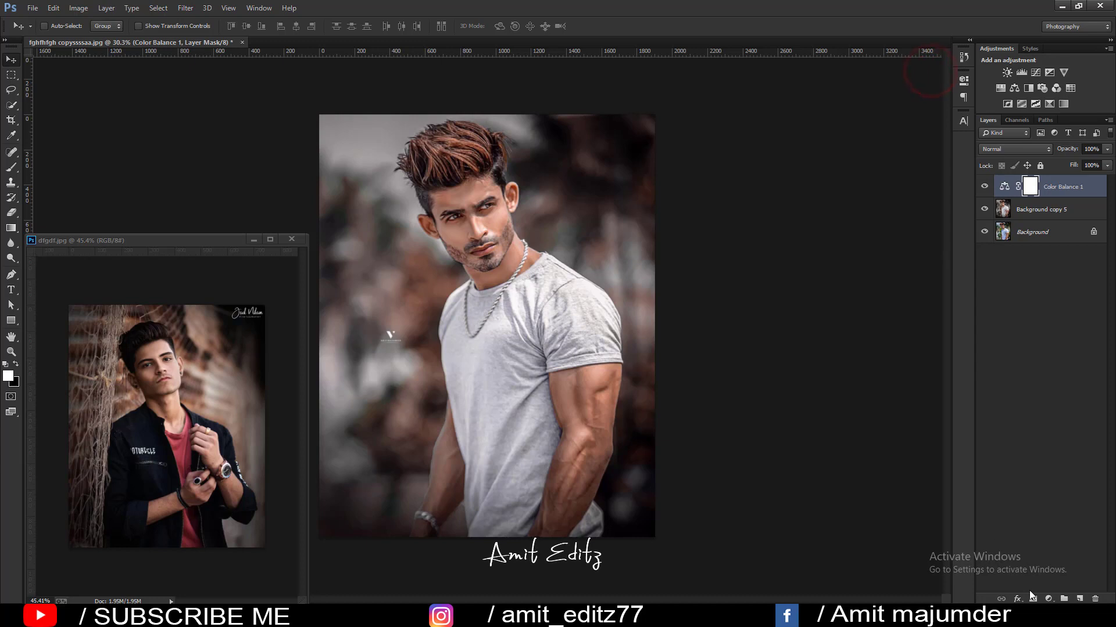
- Add a Selective Color adjustment layer and choose the Neutrals colour range
left_click(1049, 601)
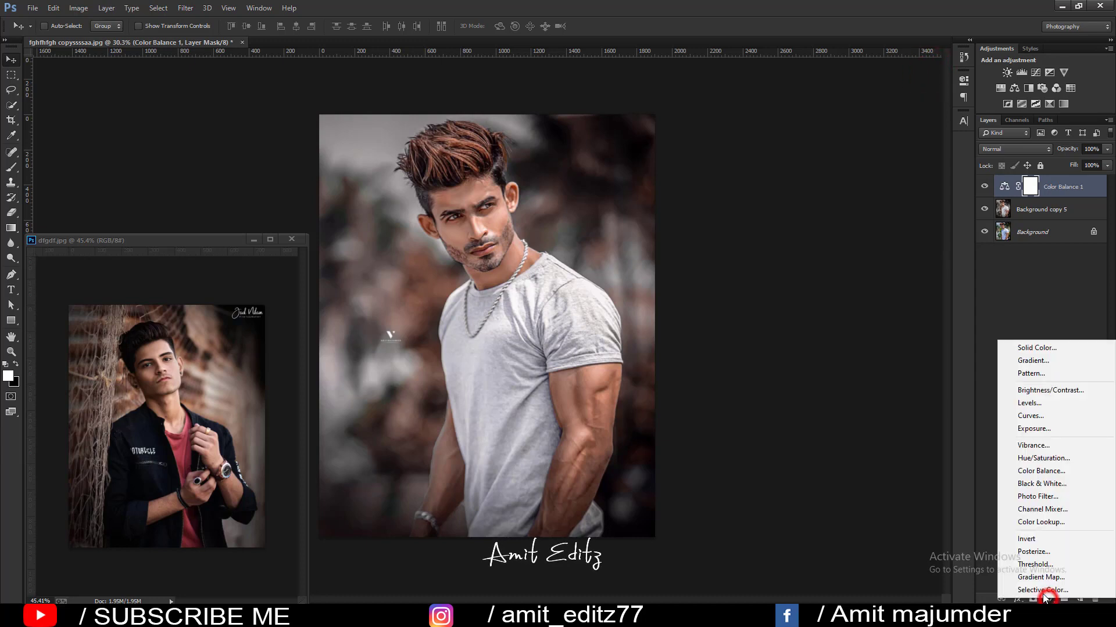
left_click(1022, 588)
left_click(880, 123)
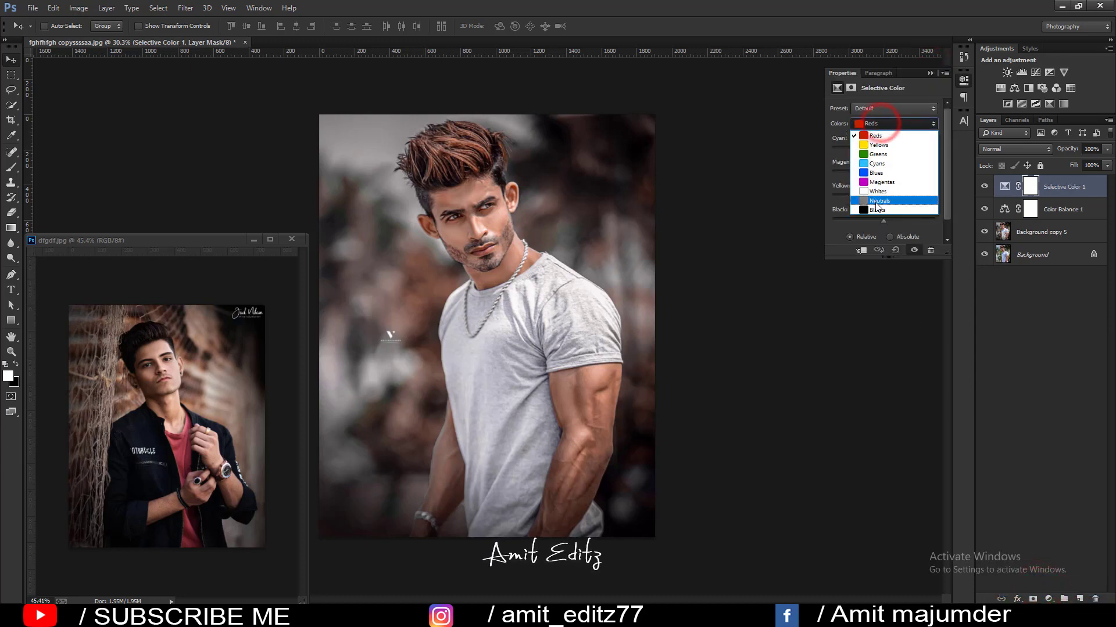
left_click(874, 201)
- Set Neutrals Magenta to +3, resetting the trial cyan, black and yellow changes to 0
left_click(879, 149)
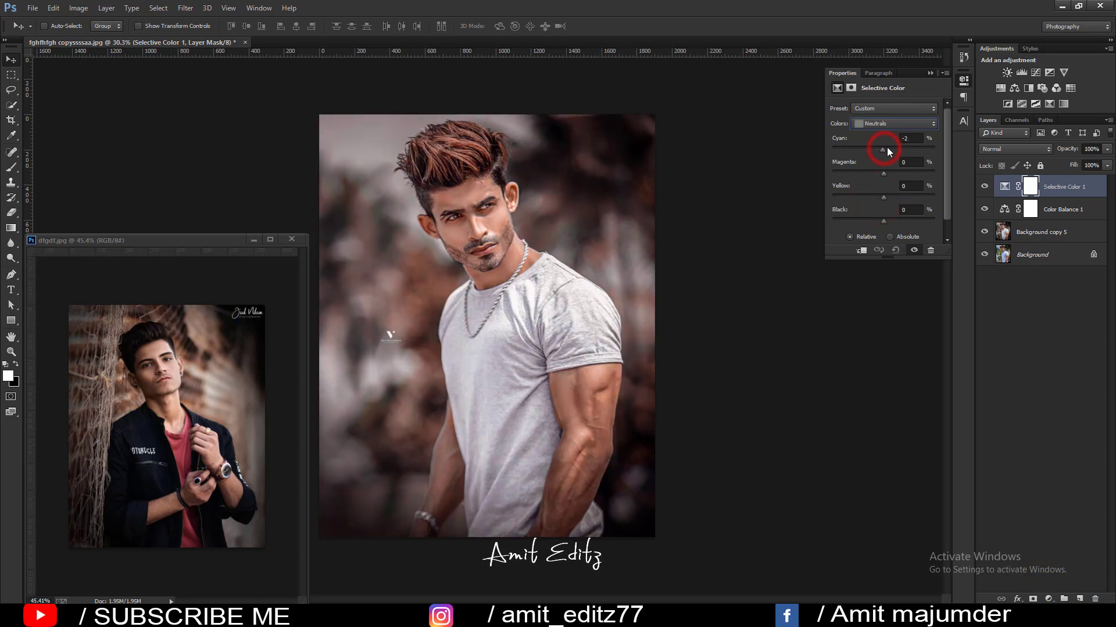
left_click_drag(879, 148, 890, 148)
left_click(910, 138)
type("0")
left_click_drag(881, 221, 891, 220)
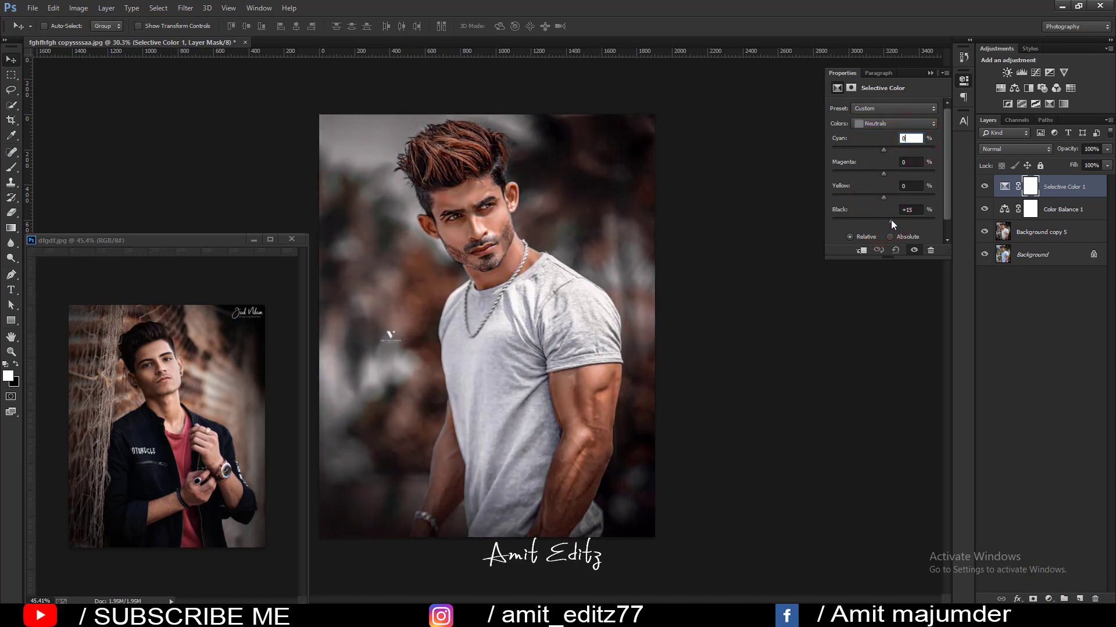
left_click(910, 209)
type("0")
left_click_drag(884, 198, 886, 174)
left_click(910, 186)
type("0")
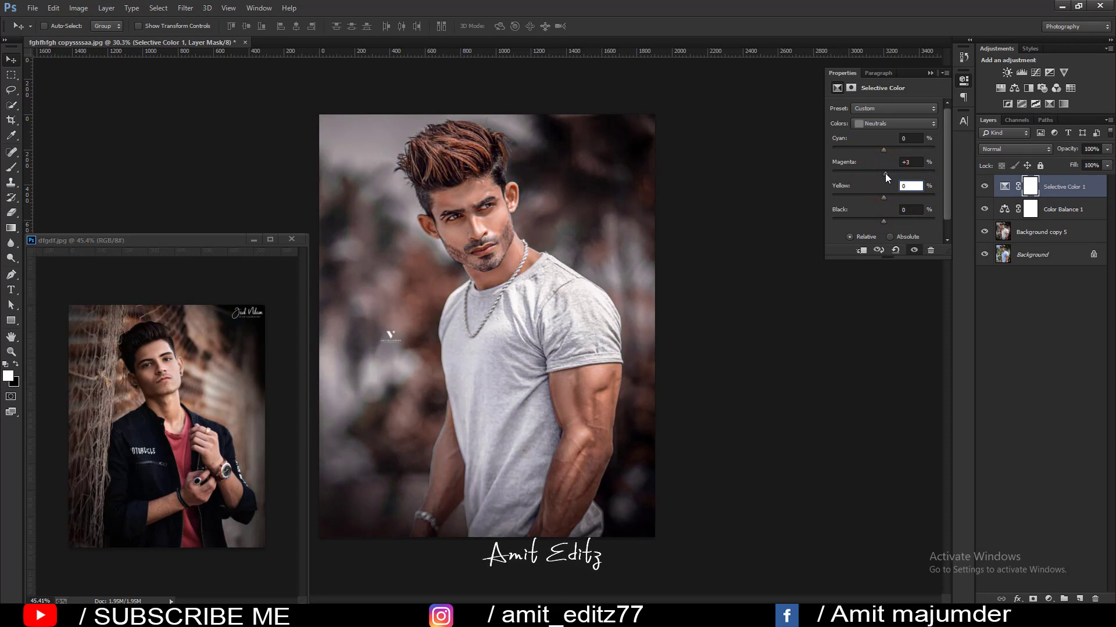
left_click(885, 174)
- Set the Blacks range to Magenta +2, Yellow +2 and Black +2, then collapse the panel
left_click(878, 122)
left_click(873, 210)
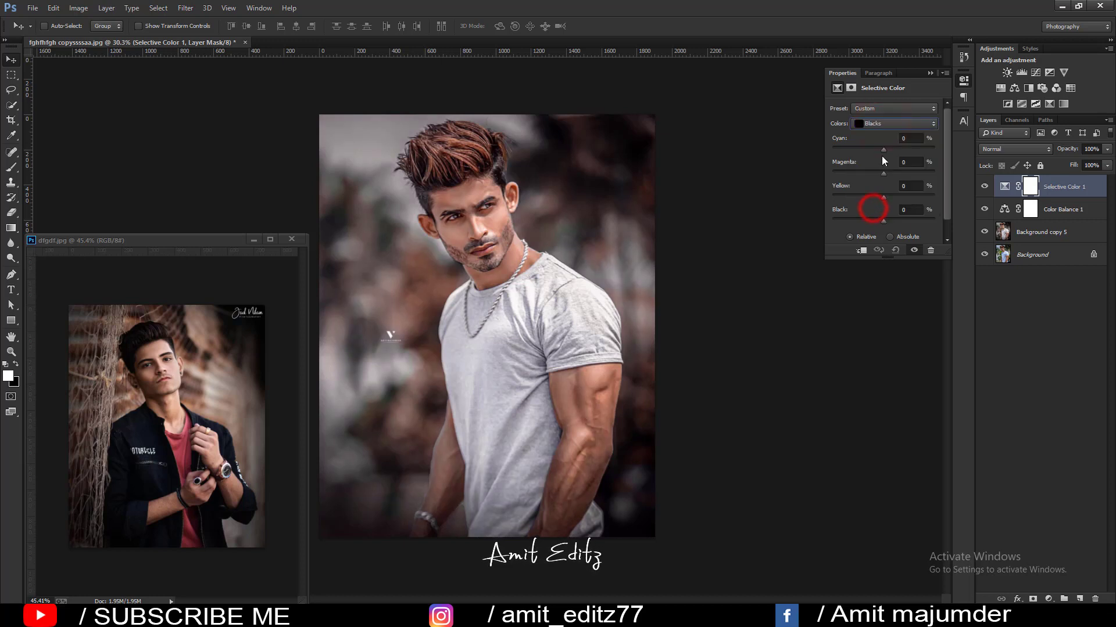
left_click_drag(883, 149, 886, 150)
left_click_drag(881, 173, 883, 173)
left_click_drag(885, 196, 882, 195)
left_click_drag(880, 221, 888, 219)
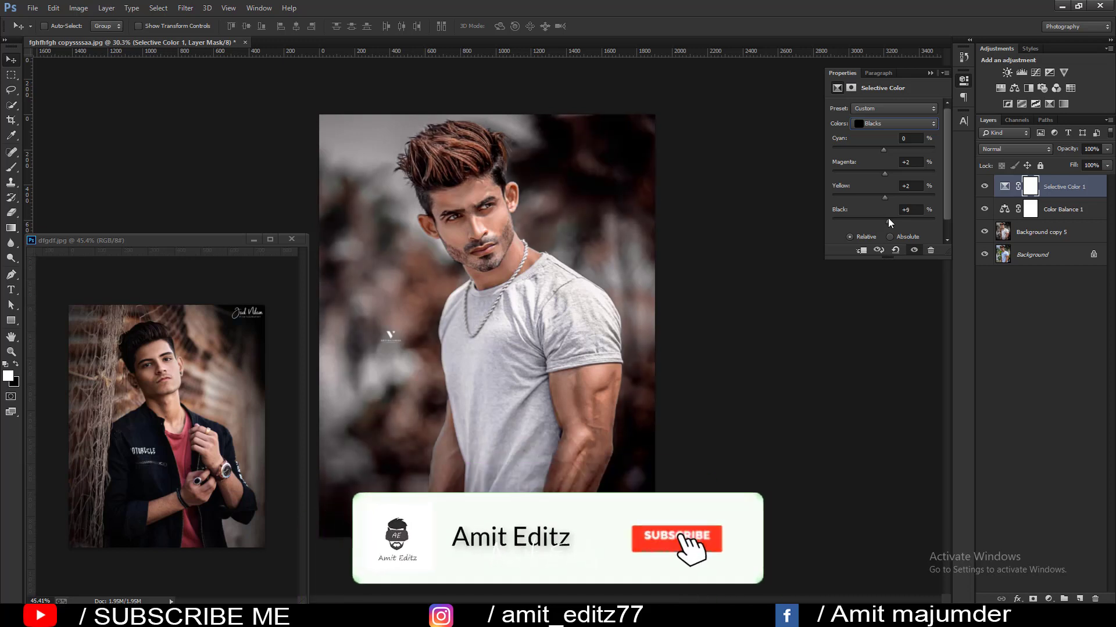
left_click_drag(887, 218, 884, 217)
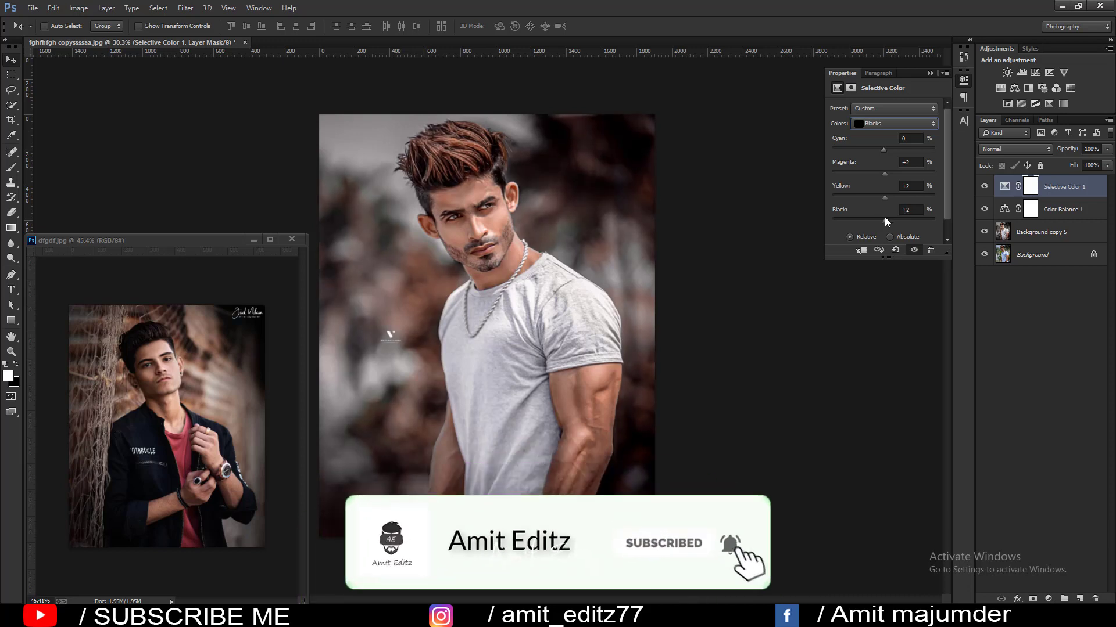
left_click(930, 72)
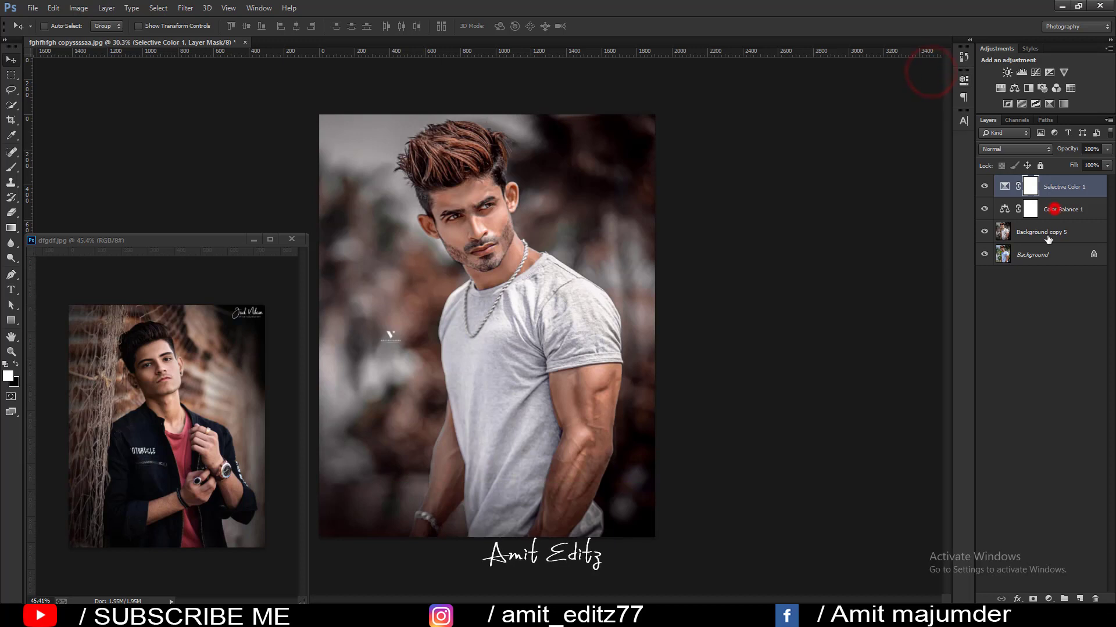
- Merge the two adjustment layers and the photo copy into one layer
left_click(1047, 236, "shift")
right_click(1043, 232)
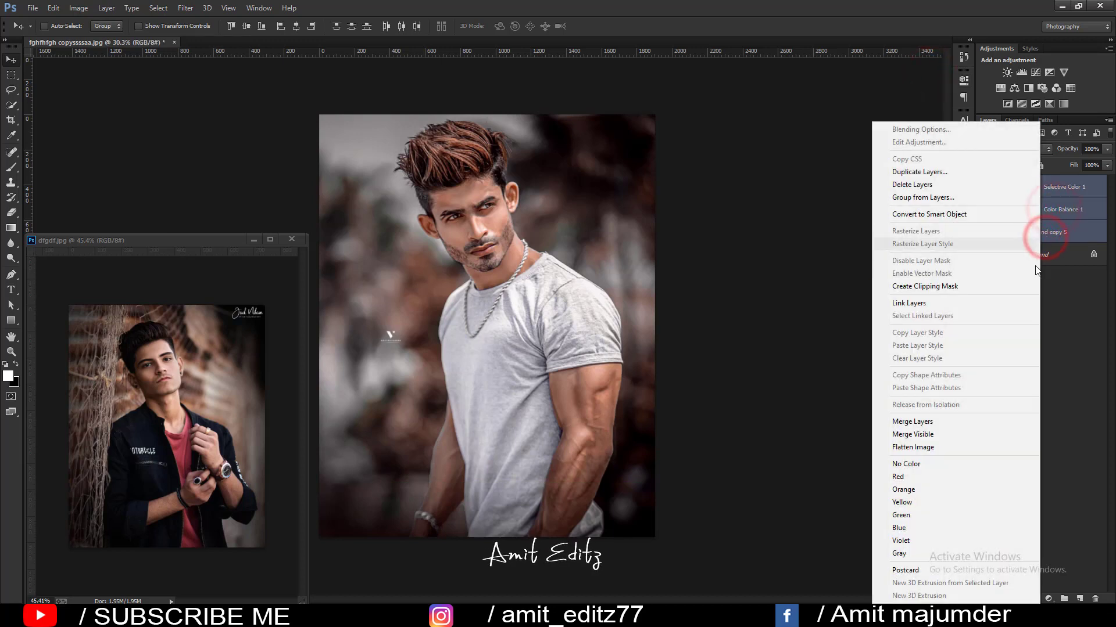
left_click(936, 422)
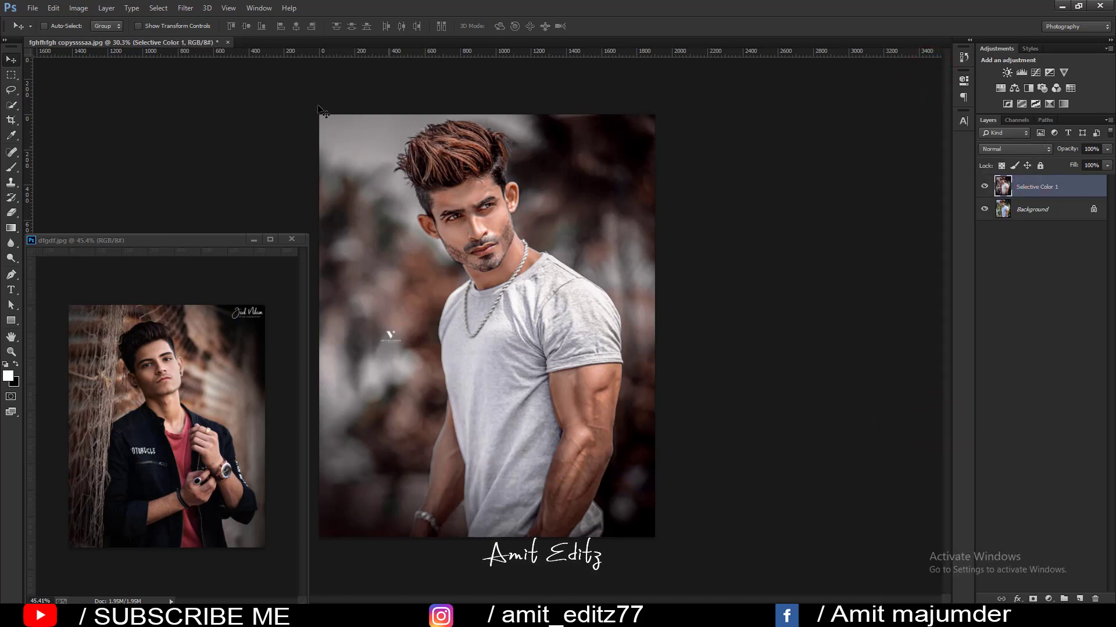
- In Camera Raw Filter HSL, set Oranges Luminance +23 and Saturation -4, and apply
left_click(185, 8)
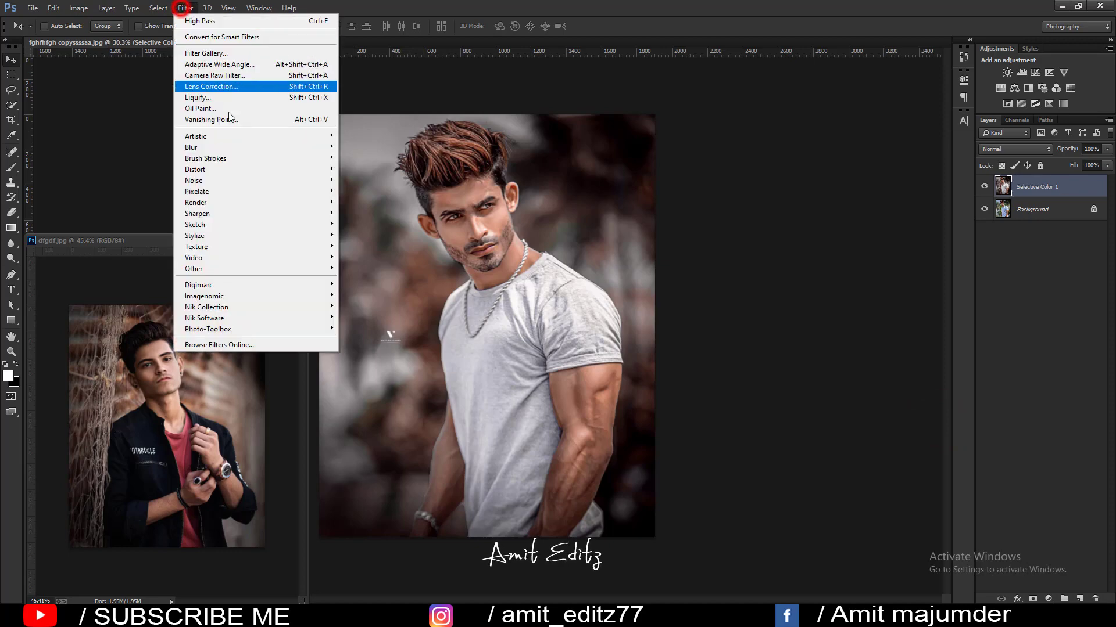
left_click(242, 79)
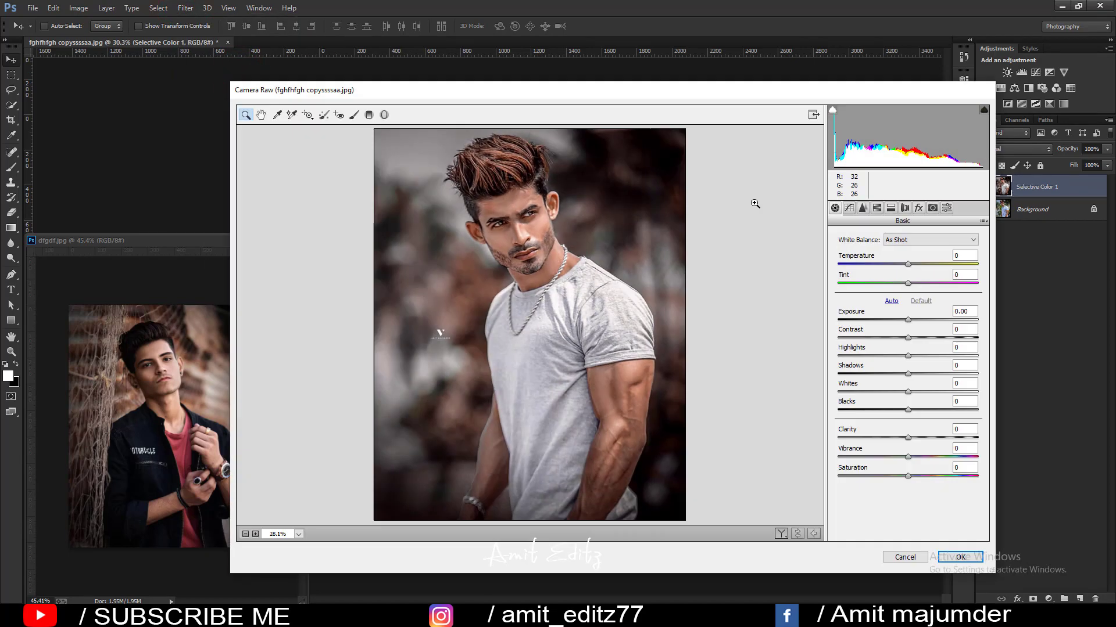
left_click(876, 208)
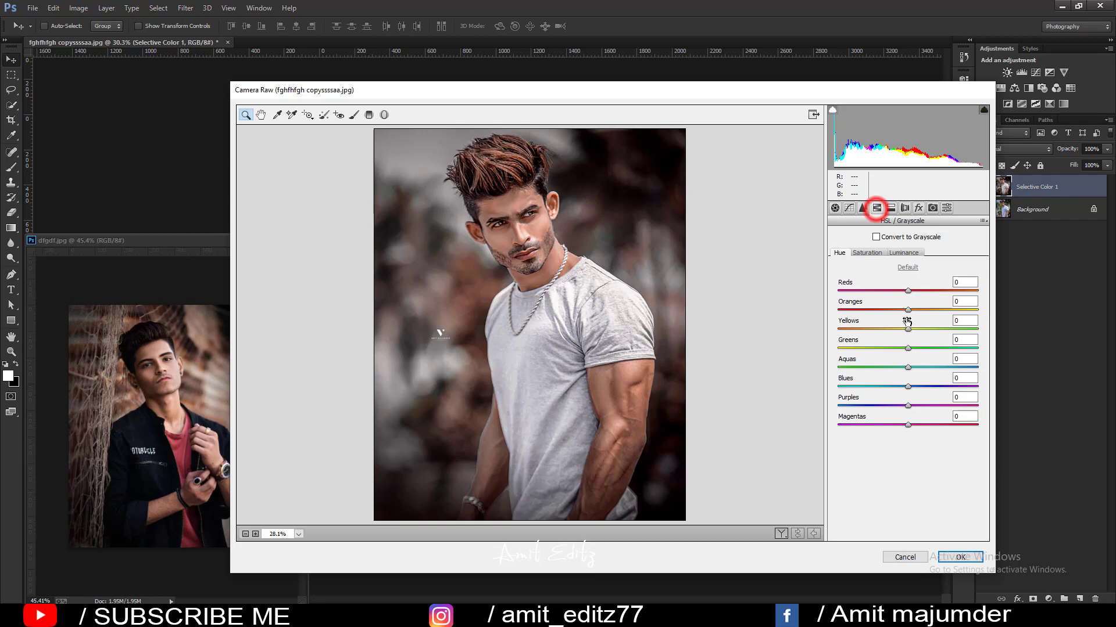
left_click(903, 253)
left_click_drag(908, 309, 925, 309)
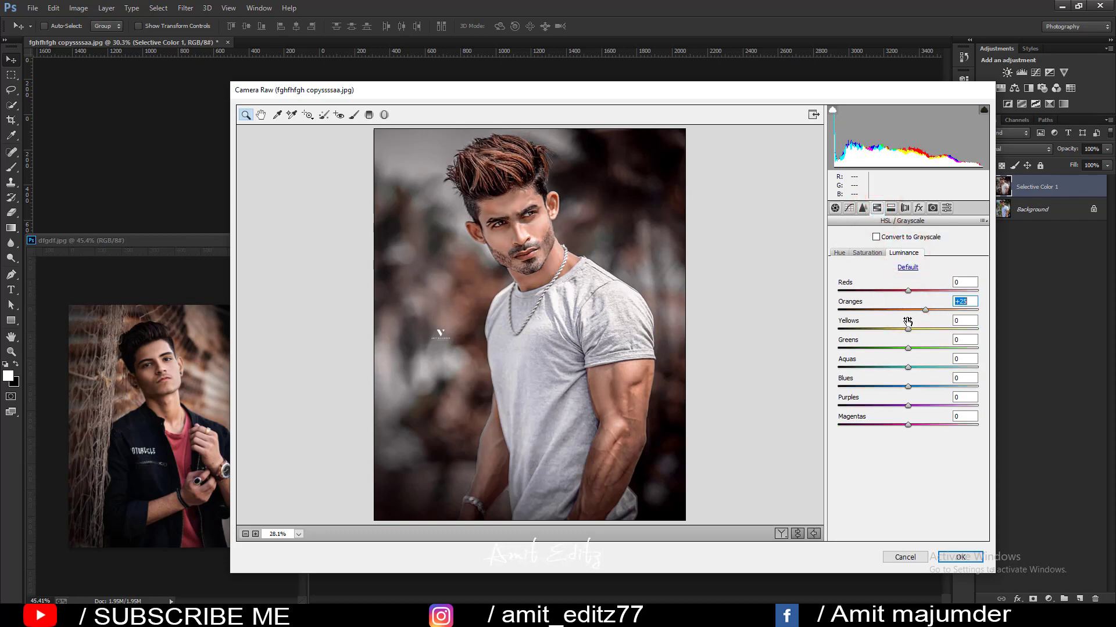
left_click(866, 253)
left_click_drag(907, 309, 904, 312)
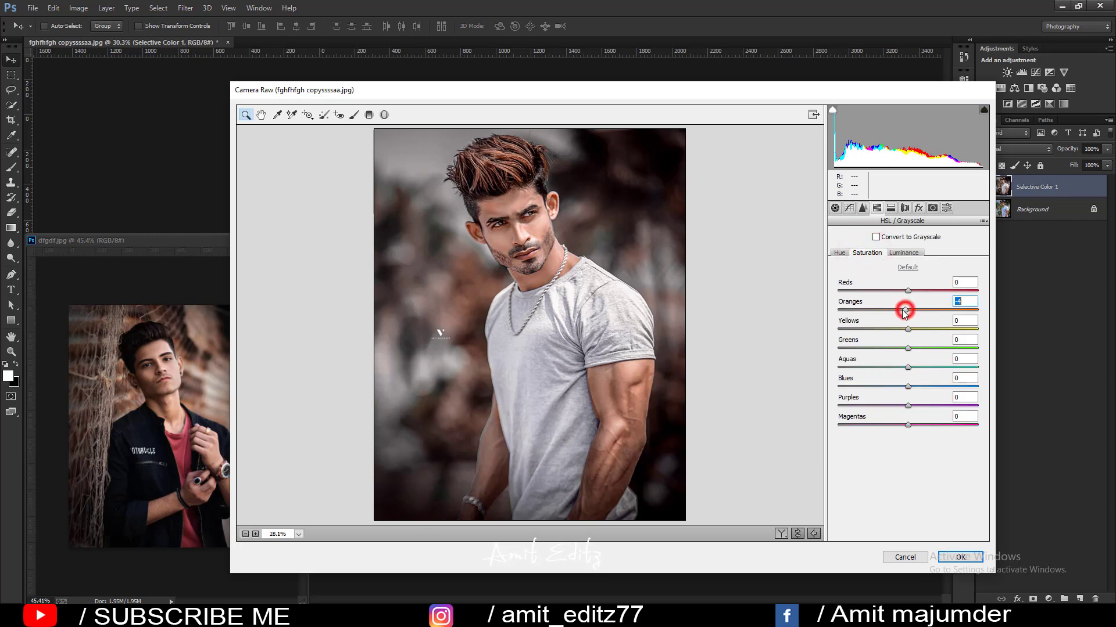
left_click(960, 557)
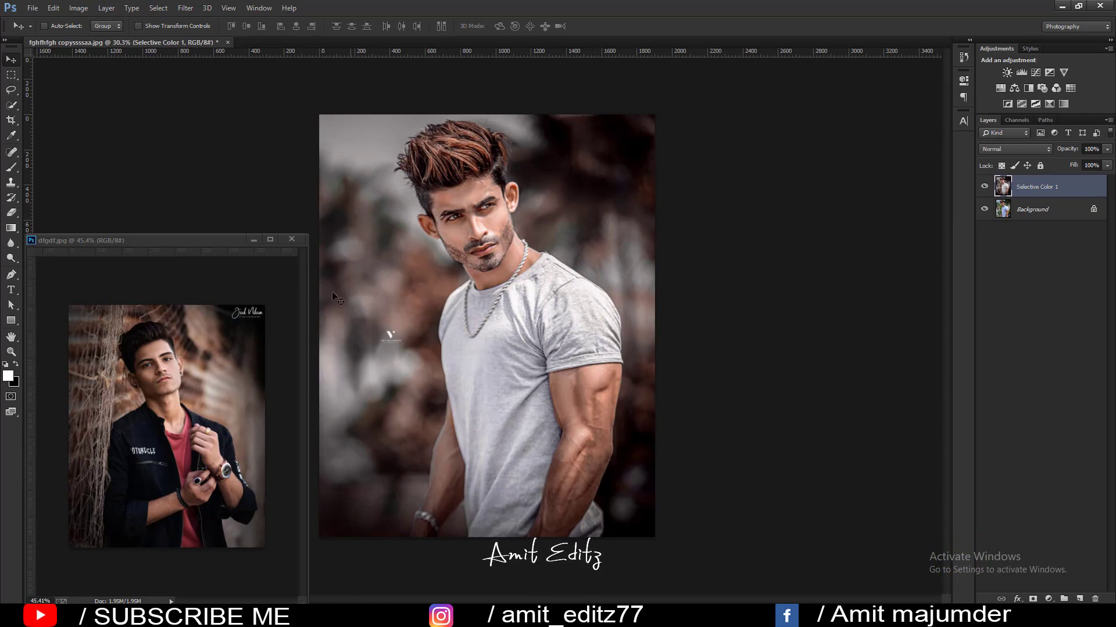
- Close dfgdf.jpg, fit the portrait to screen, and toggle Selective Color 1 for before/after
left_click(292, 239)
key("ctrl+0")
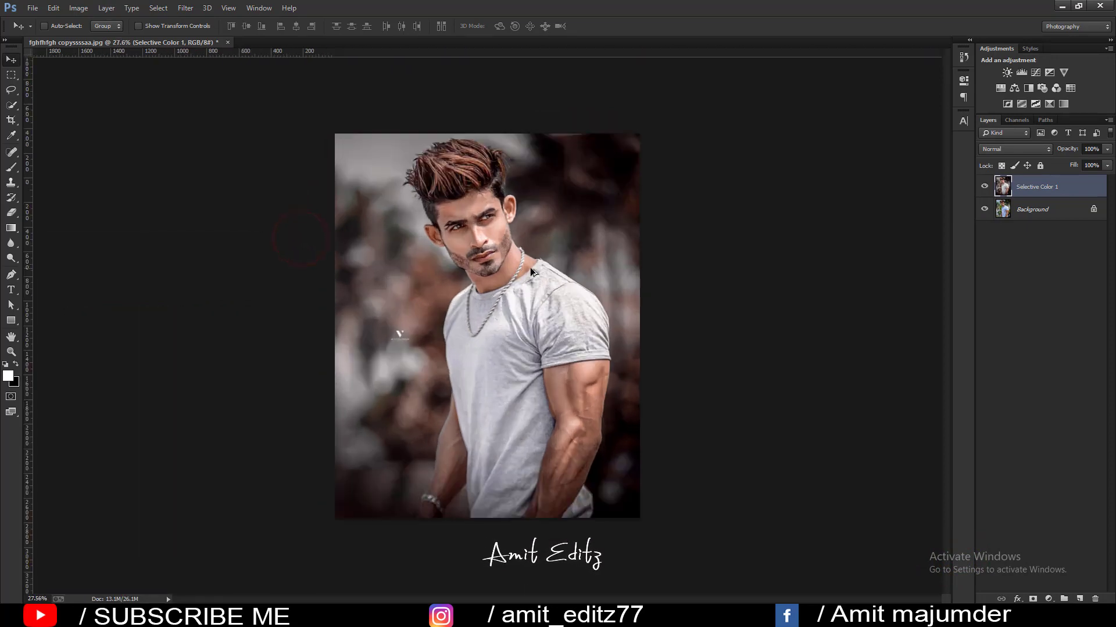
left_click(983, 186)
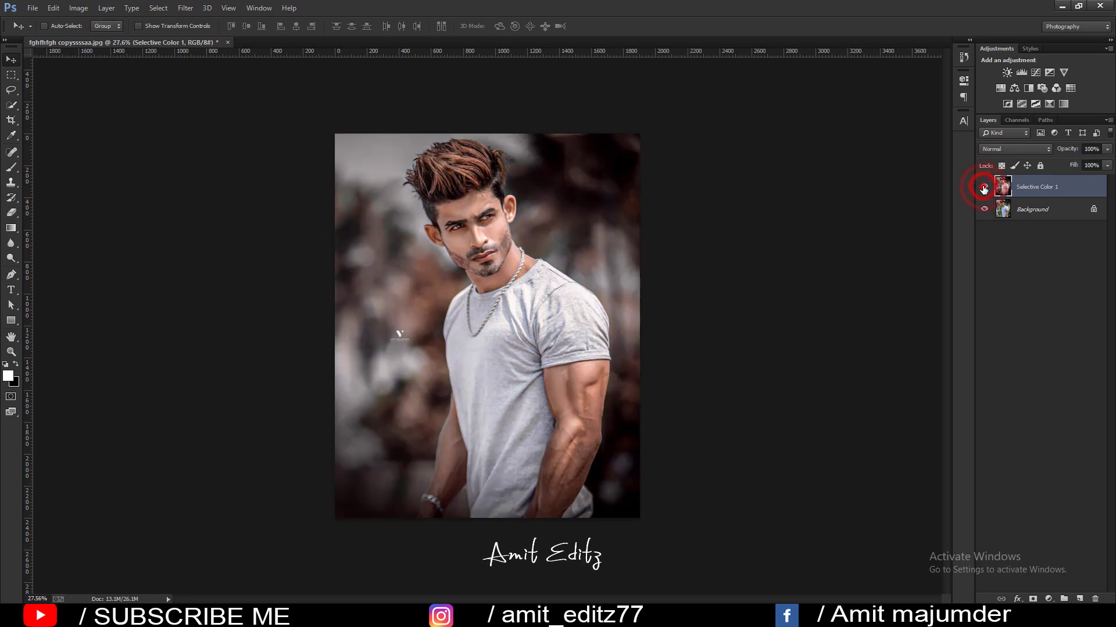
left_click(984, 185)
left_click(983, 186)
left_click(984, 186)
scroll(378, 323, "up", 1)
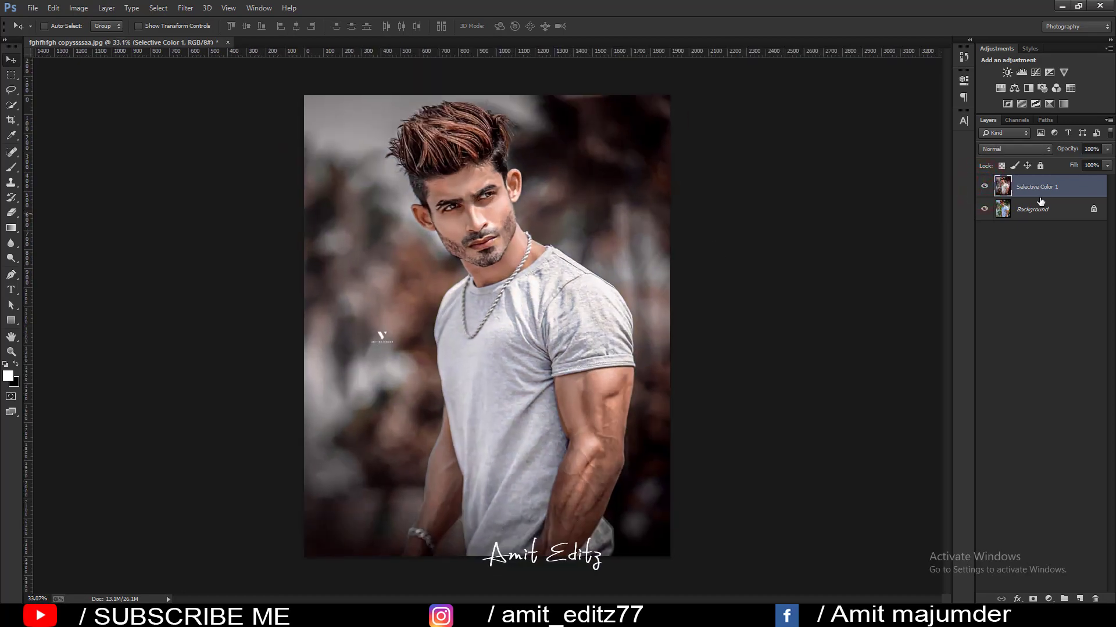
left_click(984, 186)
left_click(983, 186)
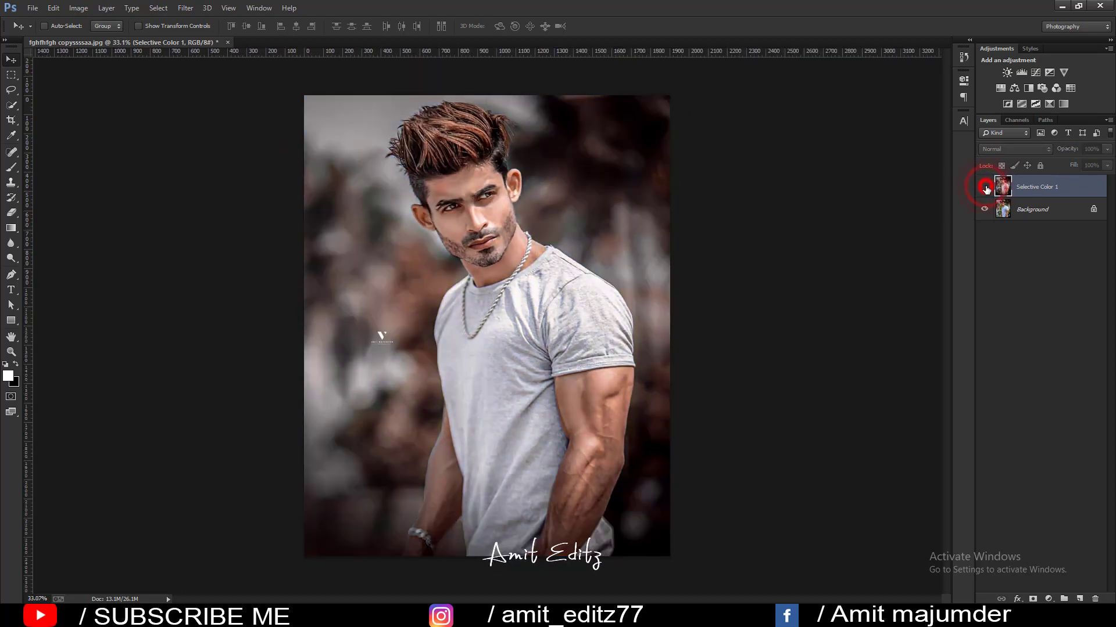
left_click(984, 186)
left_click(984, 186)
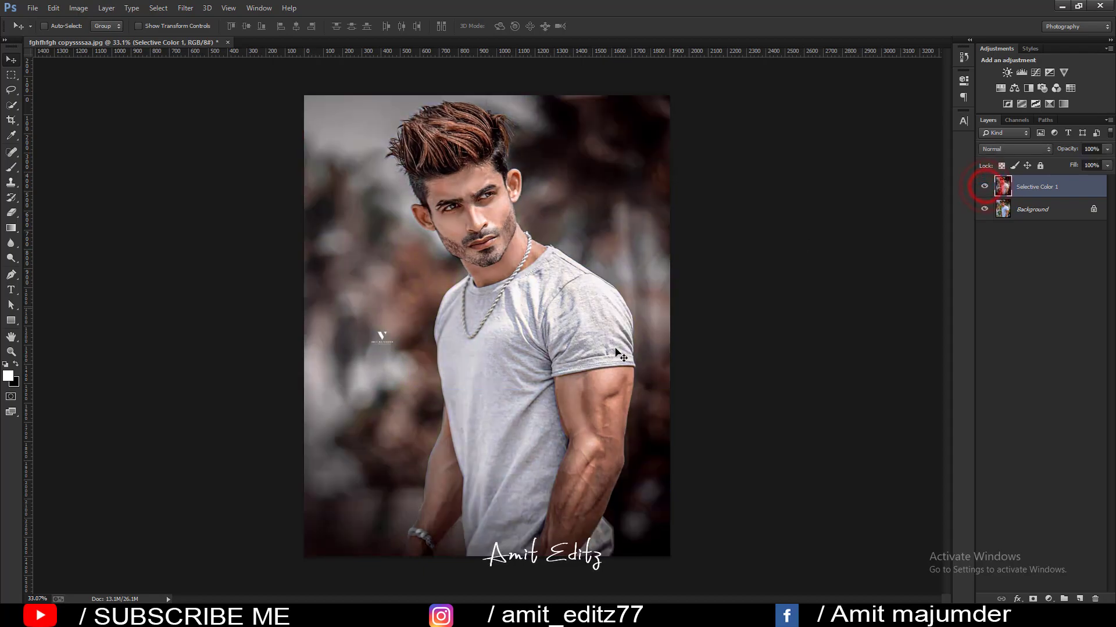